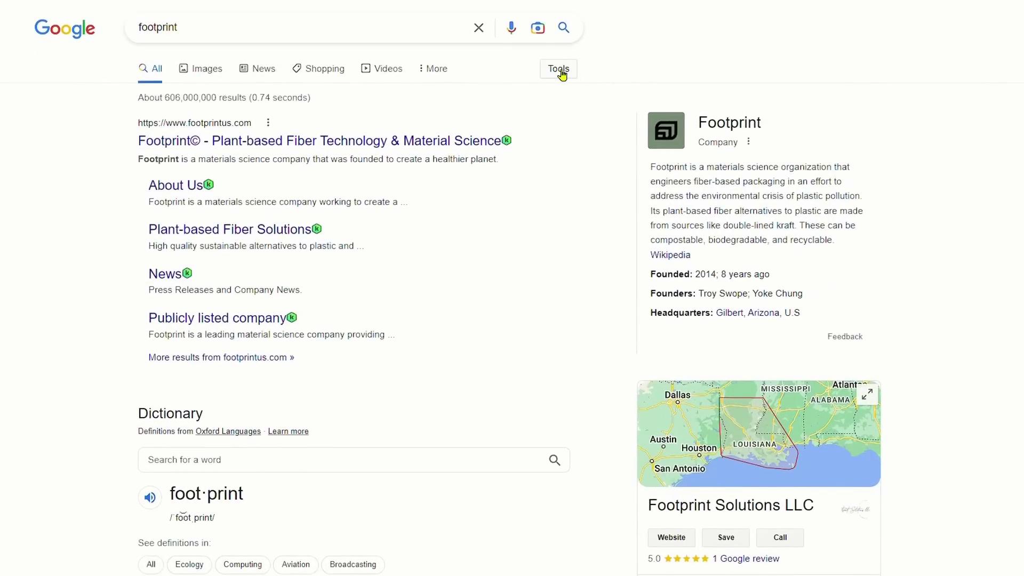
# Show Google image results for footprint, filtered to Creative Commons usage rights
pyautogui.click(214, 72)
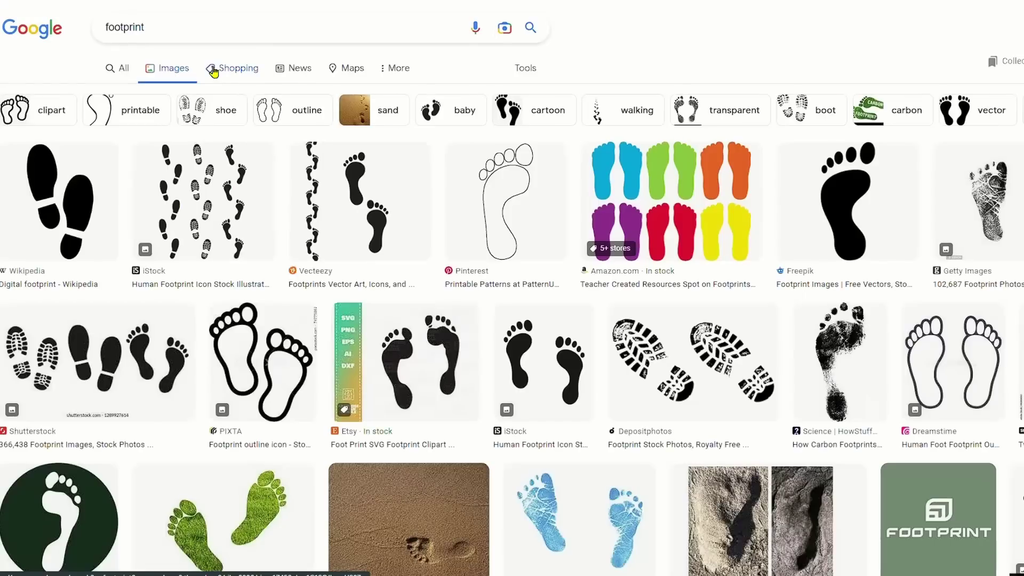
pyautogui.click(529, 71)
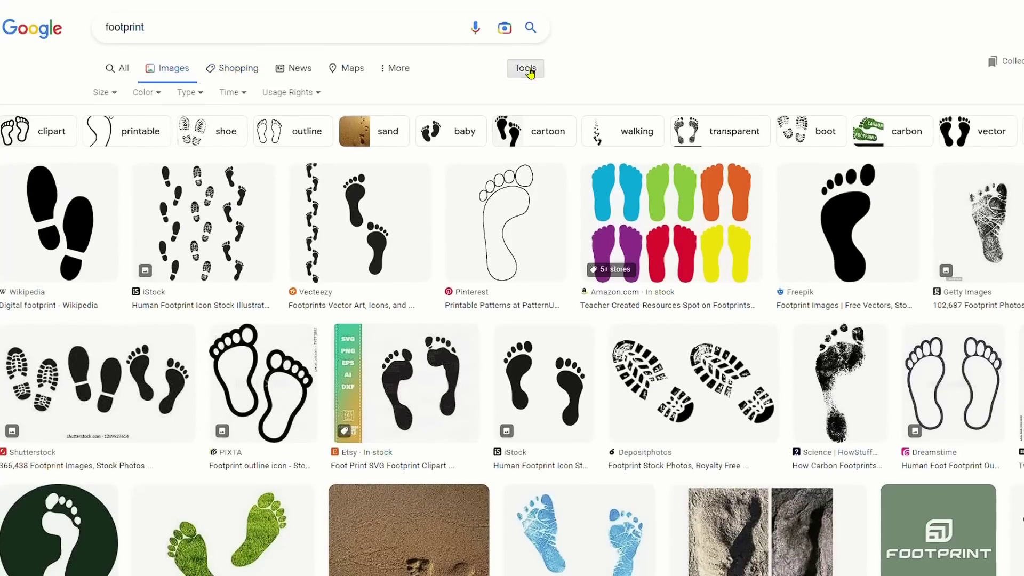
pyautogui.click(320, 97)
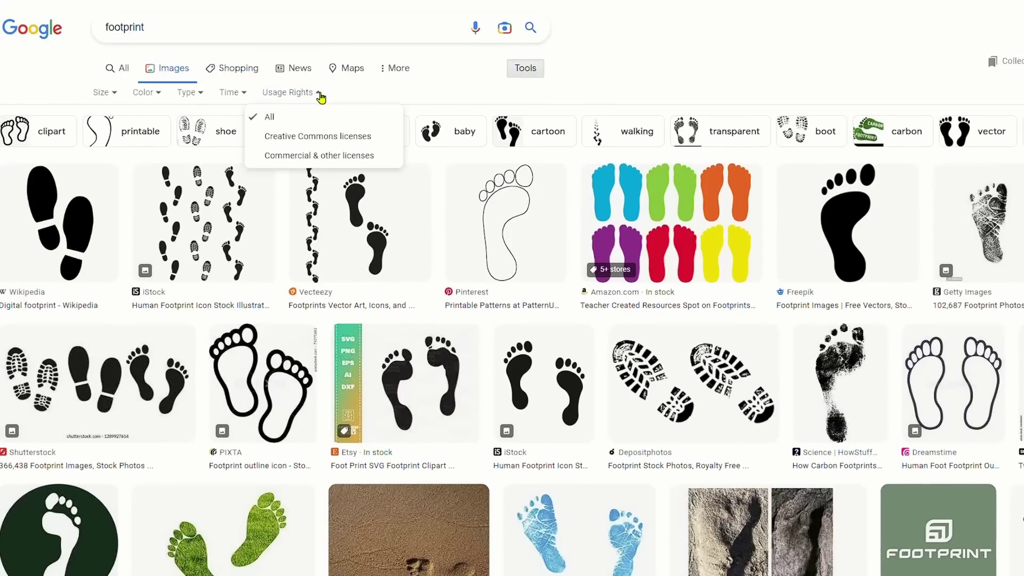
pyautogui.click(348, 138)
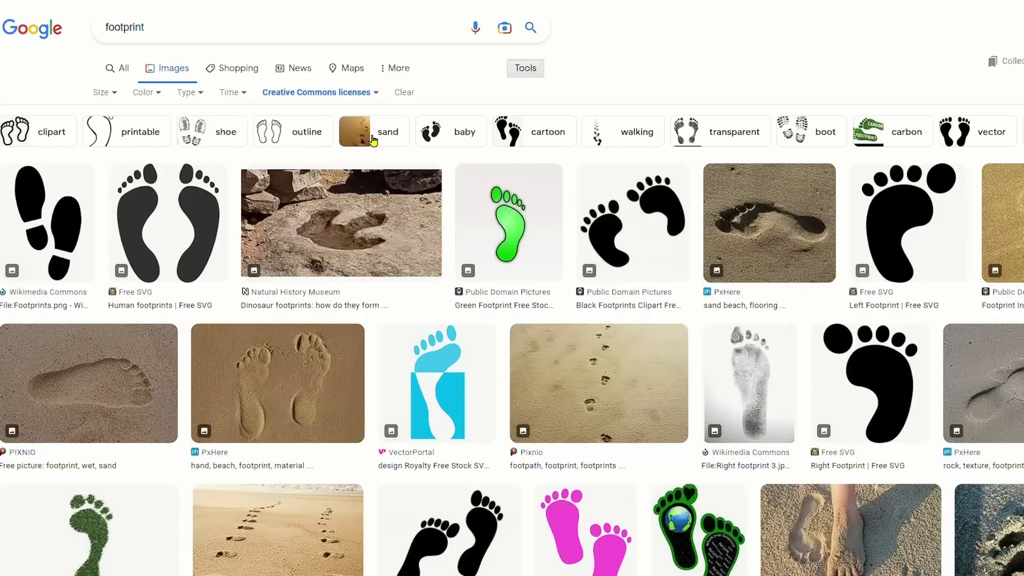
# Copy the male shoe footprint image from its preview to the clipboard
pyautogui.scroll(-15, 450, 214)
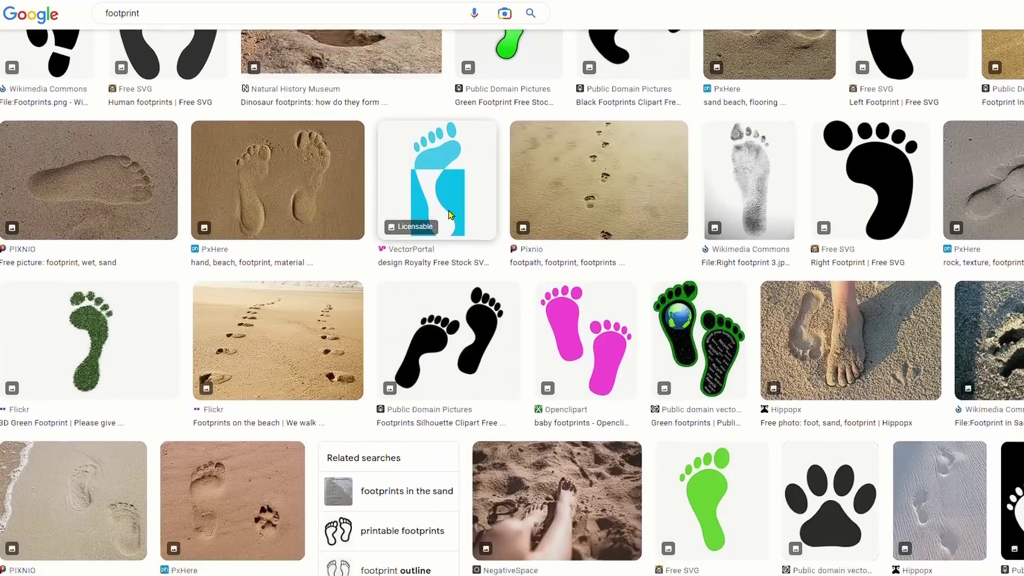
pyautogui.scroll(-10, 449, 215)
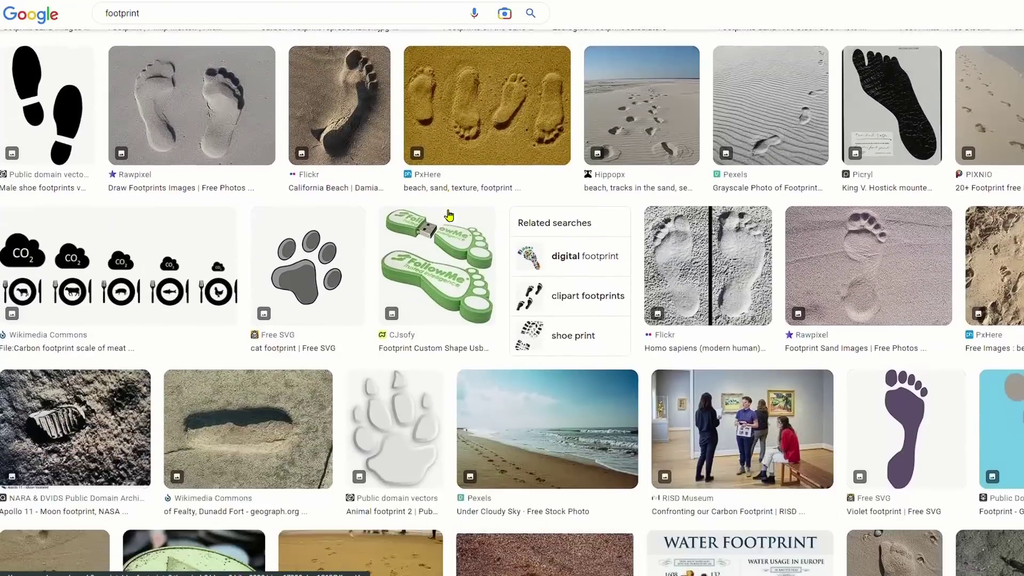
pyautogui.scroll(-7, 449, 215)
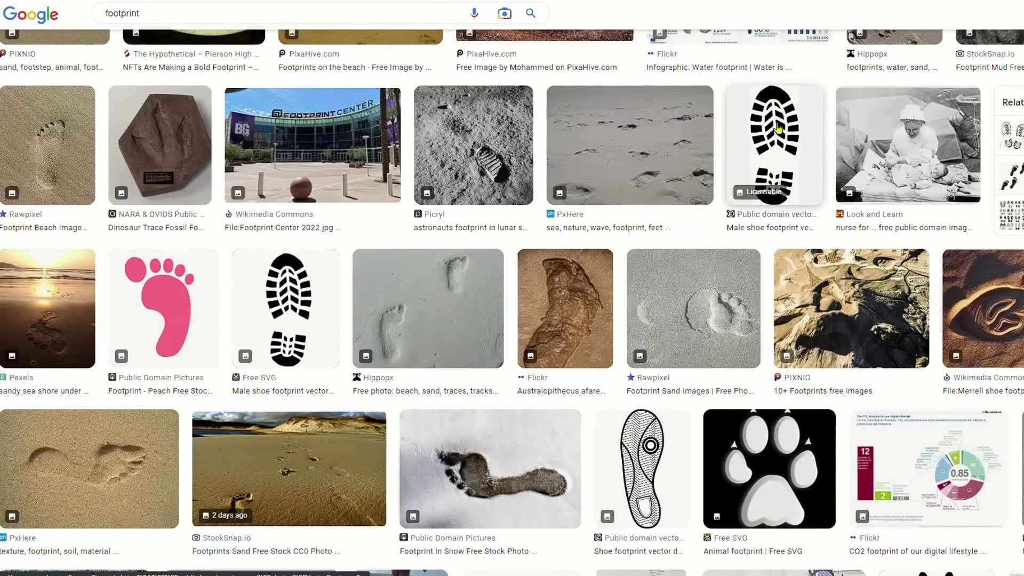
pyautogui.click(784, 146)
pyautogui.rightClick(927, 181)
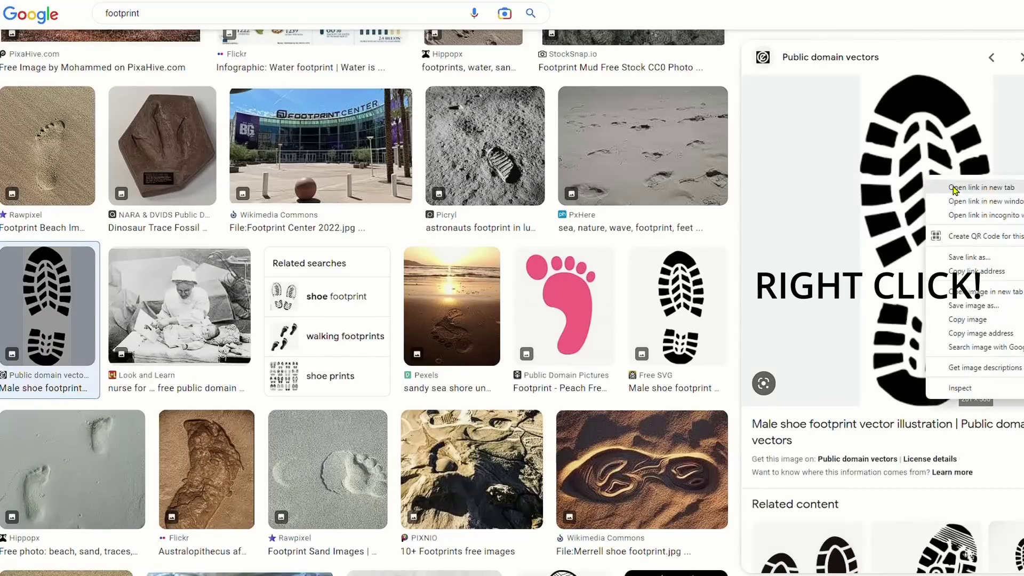
pyautogui.click(967, 319)
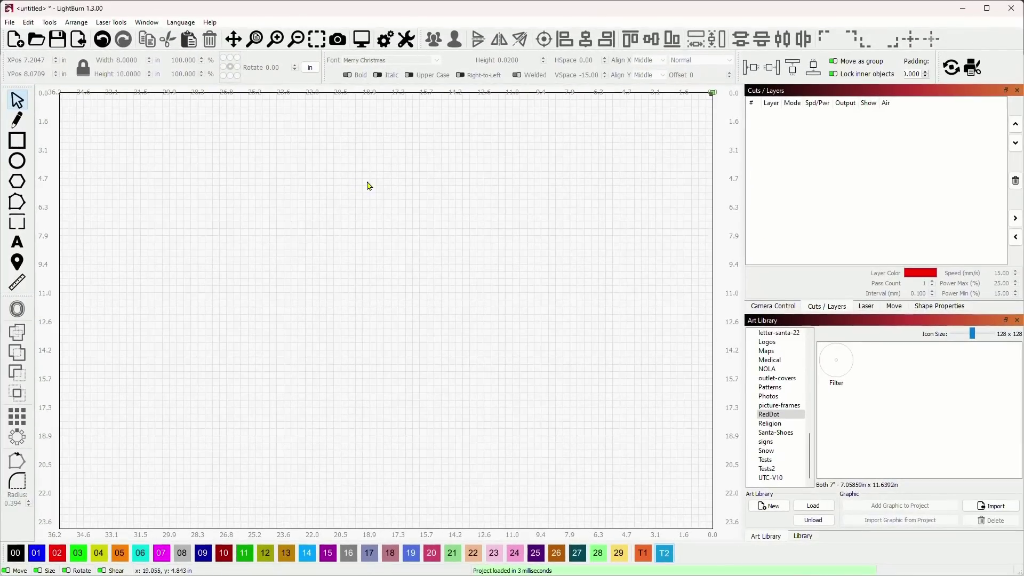
# Paste the boot-print image into LightBurn and enlarge it to about 5.3 × 13.2 in
pyautogui.rightClick(373, 188)
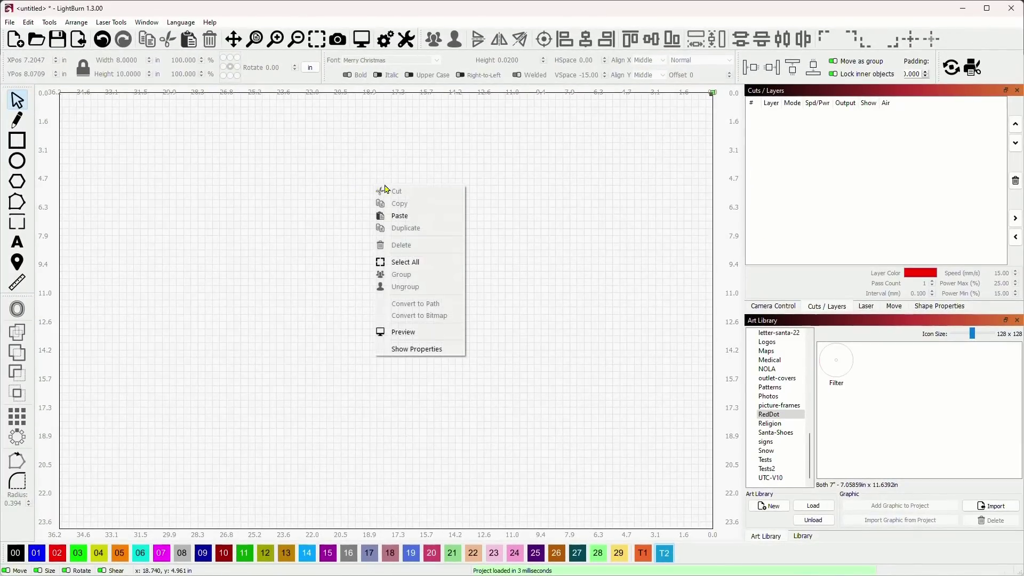
pyautogui.click(427, 219)
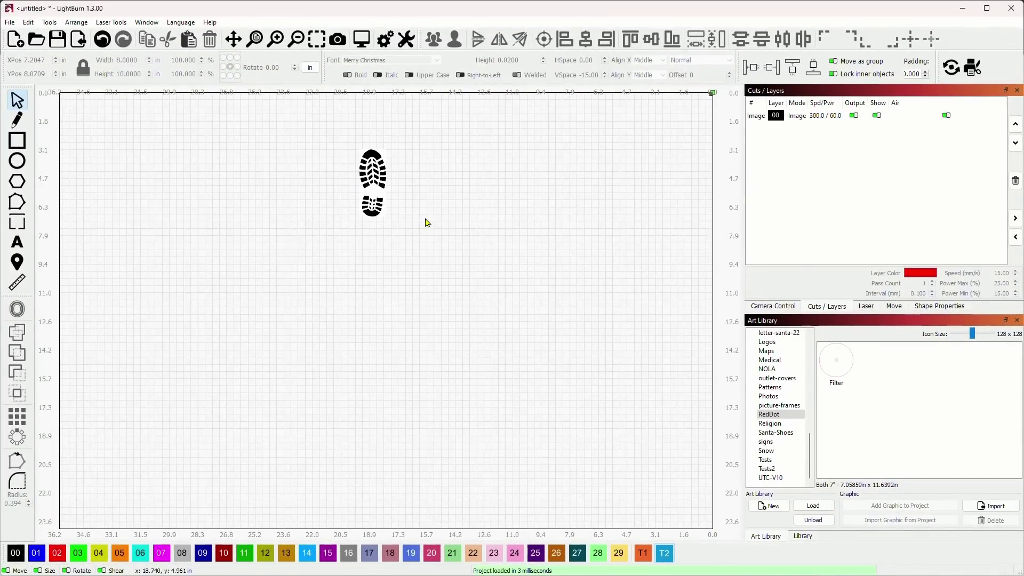
pyautogui.click(383, 194)
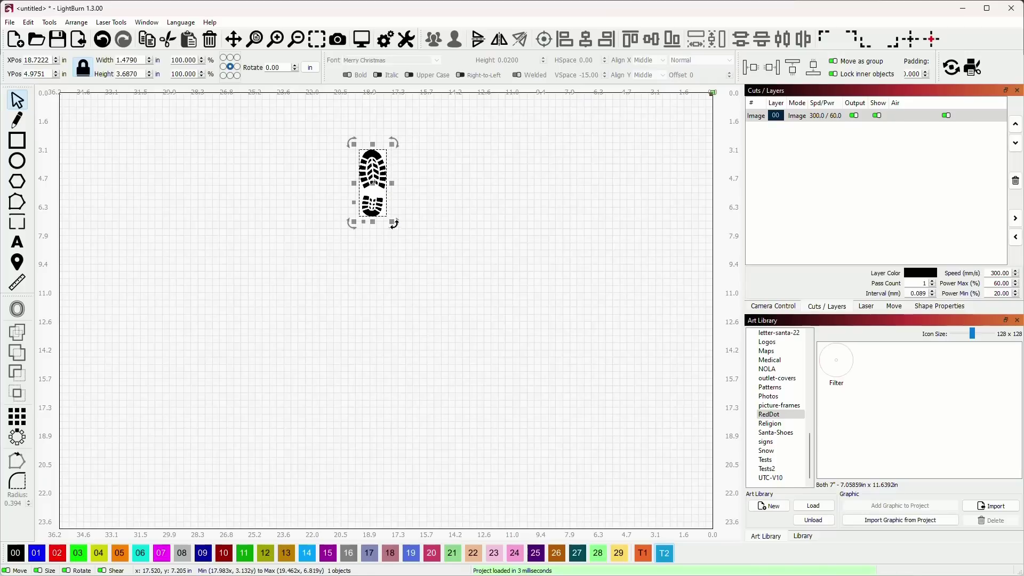
pyautogui.moveTo(393, 224); pyautogui.dragTo(458, 280)
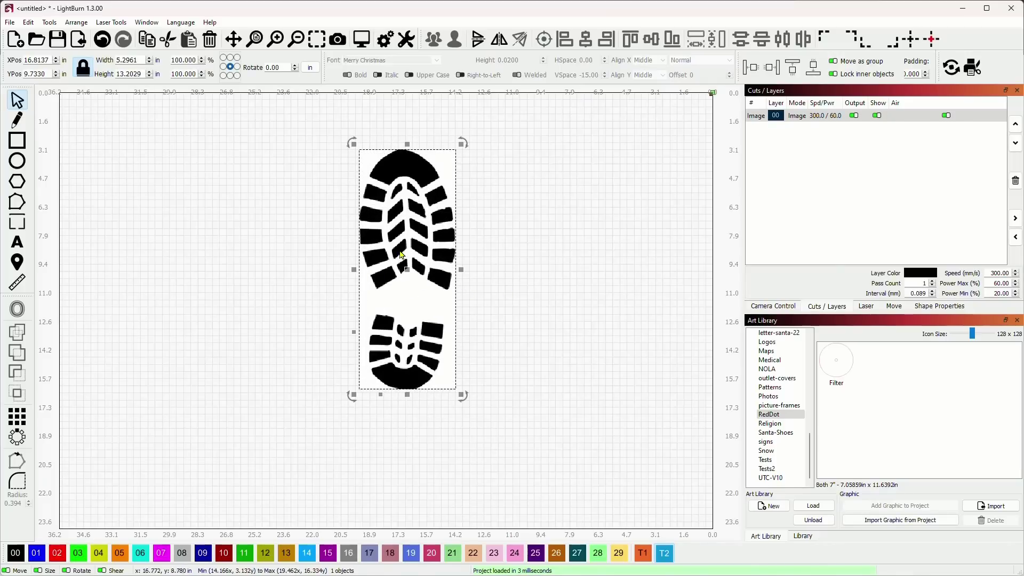
# Trace the boot-print image into vector cut outlines on layer 02
pyautogui.rightClick(414, 202)
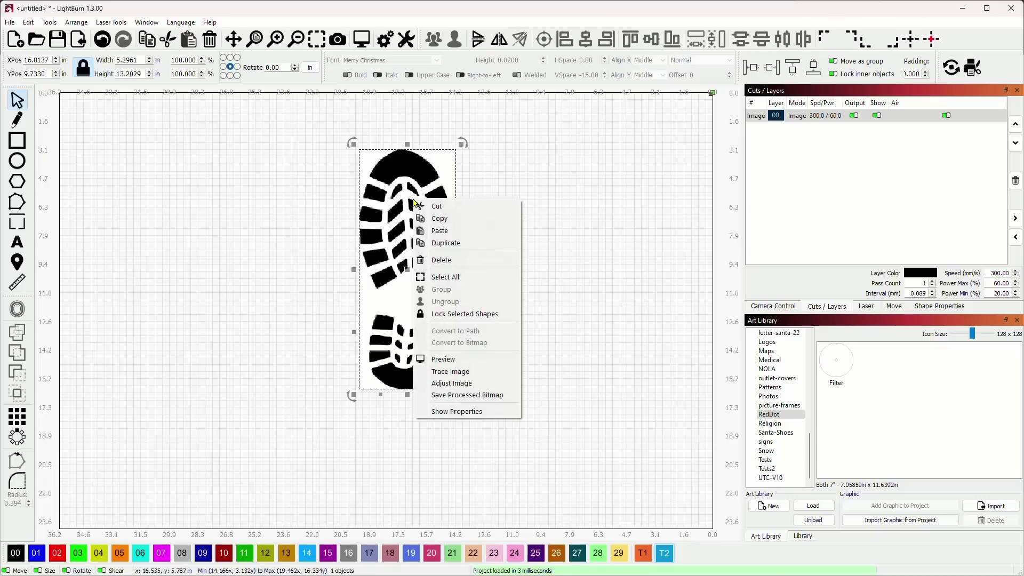
pyautogui.click(478, 372)
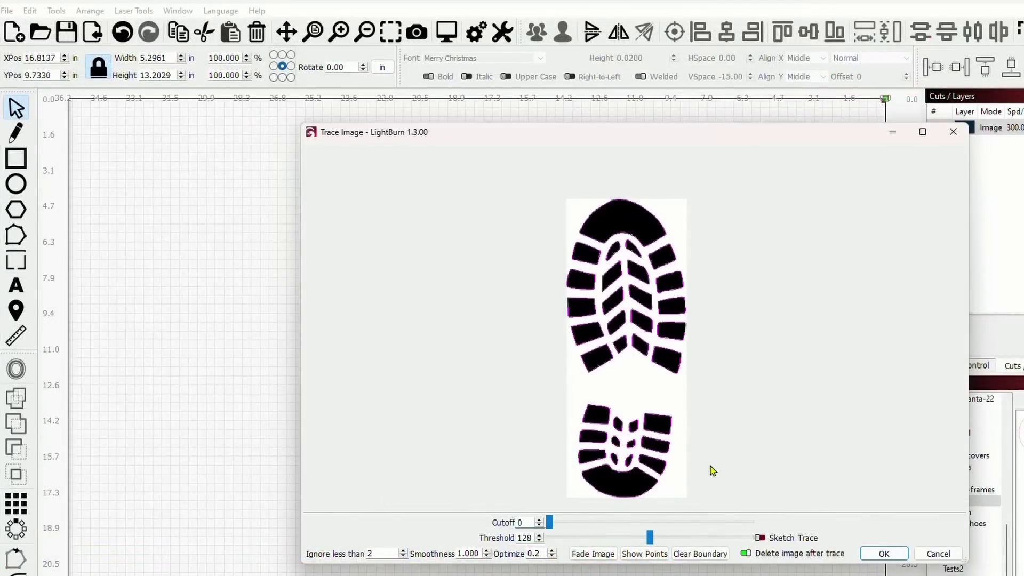
pyautogui.click(883, 555)
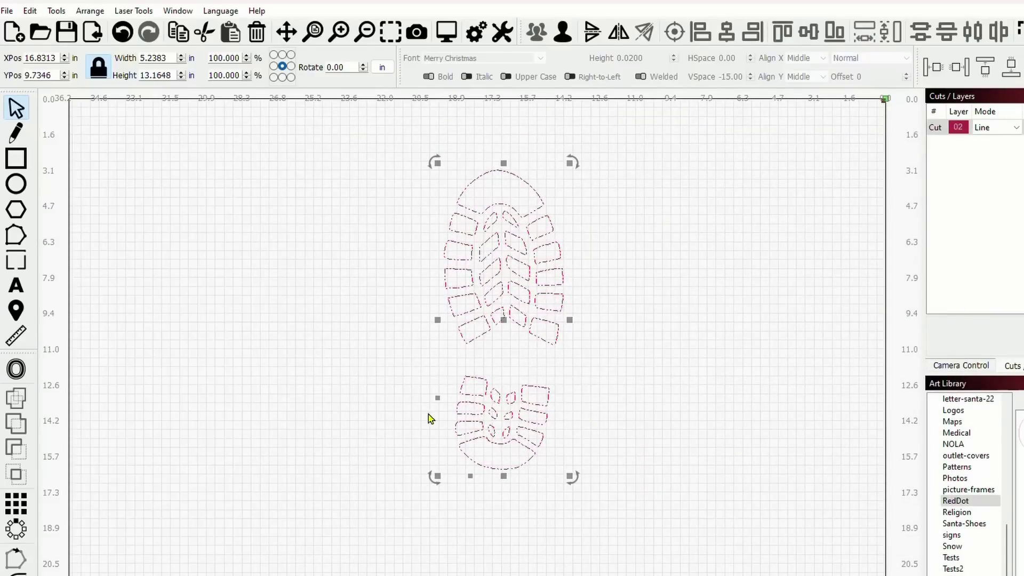
pyautogui.scroll(1, 414, 290)
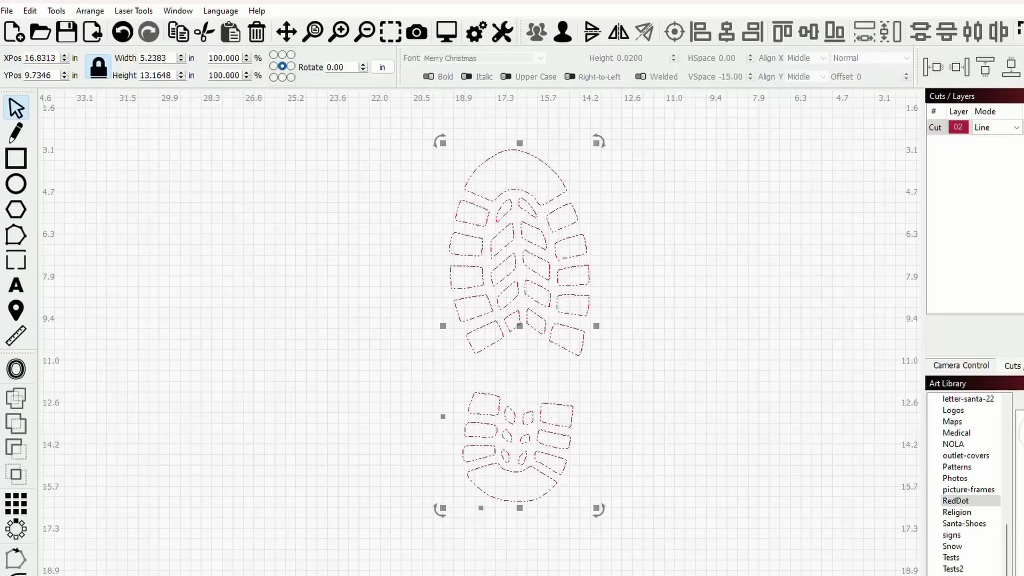
pyautogui.click(700, 349)
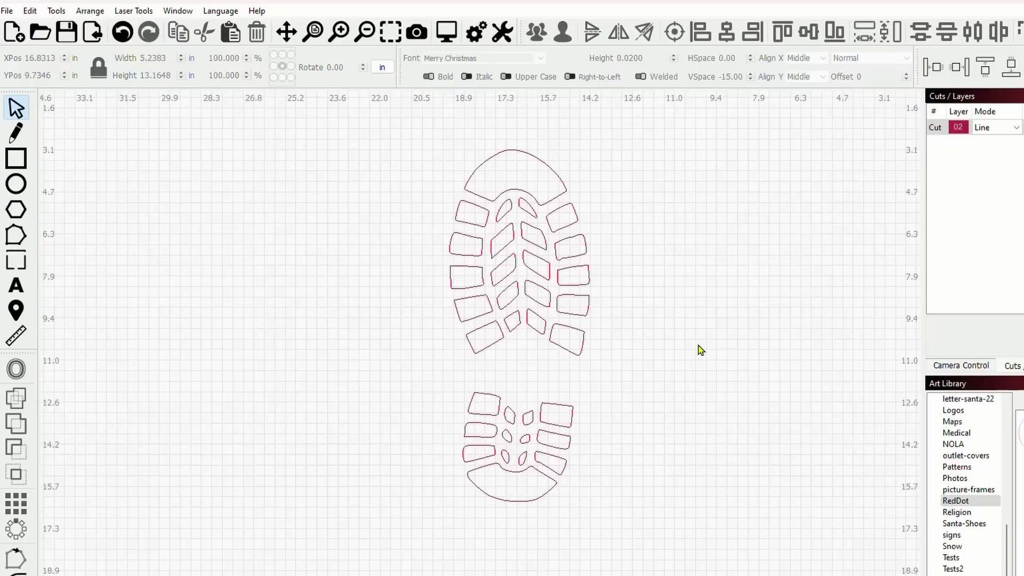
# Ungroup the traced boot and delete the inner tread shapes of the sole
pyautogui.click(575, 304)
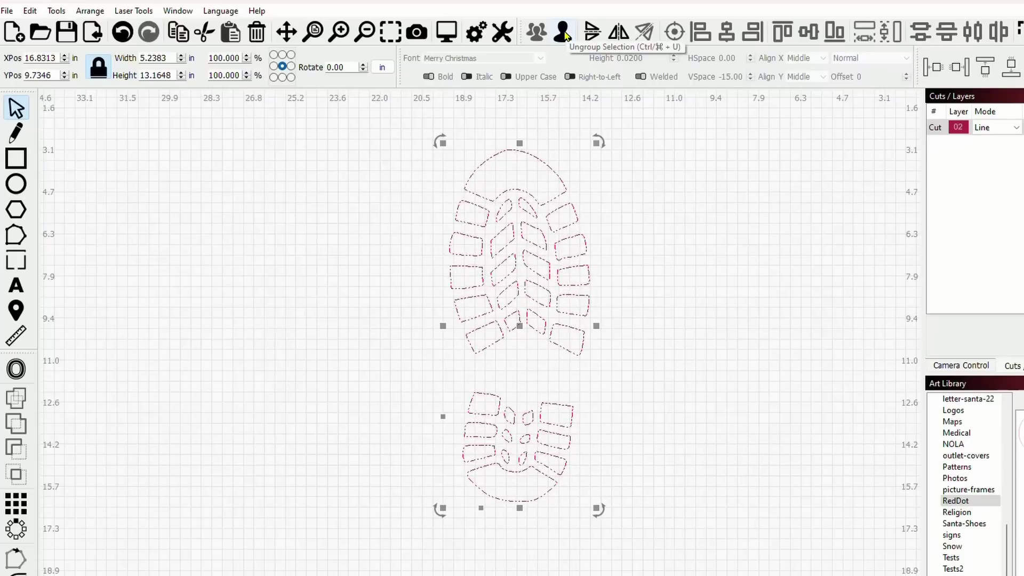
pyautogui.click(667, 225)
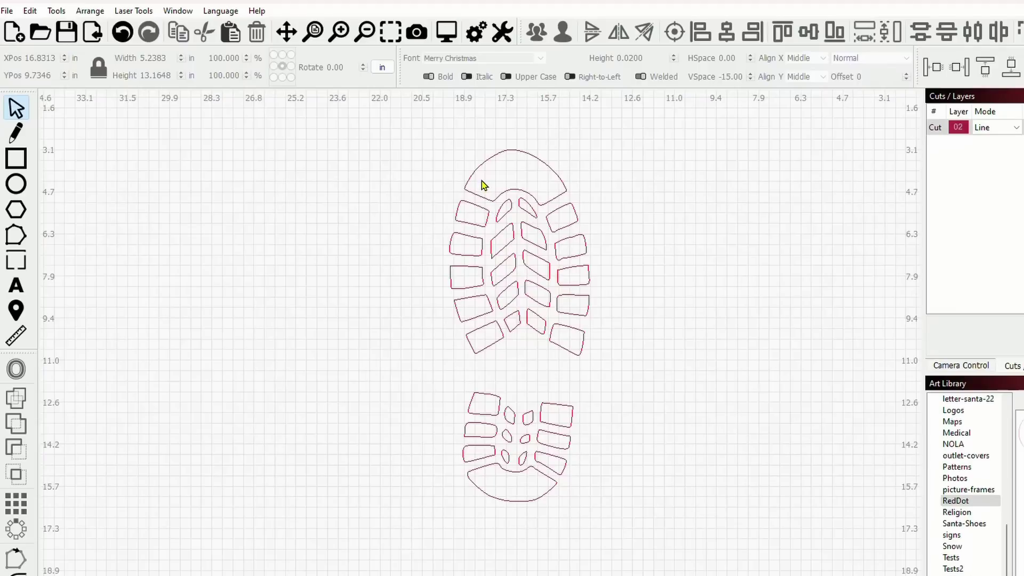
pyautogui.moveTo(482, 181); pyautogui.dragTo(559, 346)
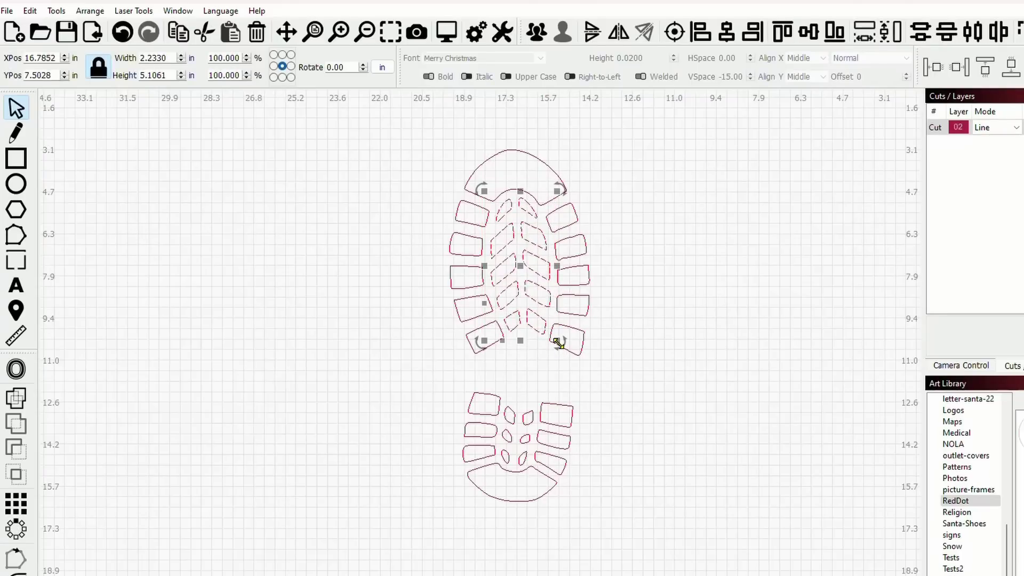
pyautogui.press('Delete')
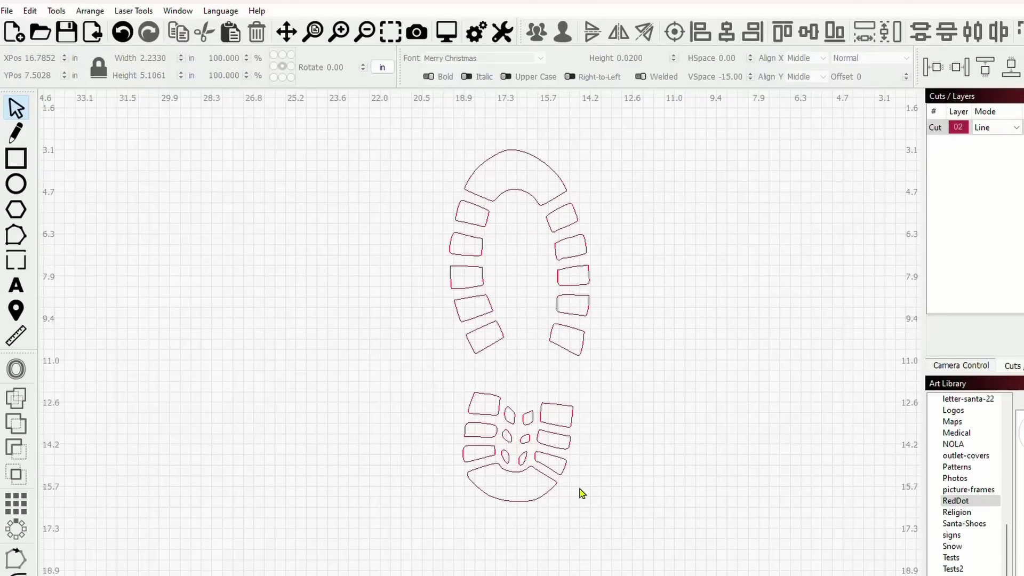
# Delete the small inner tread shapes inside the heel
pyautogui.moveTo(545, 480); pyautogui.dragTo(498, 430)
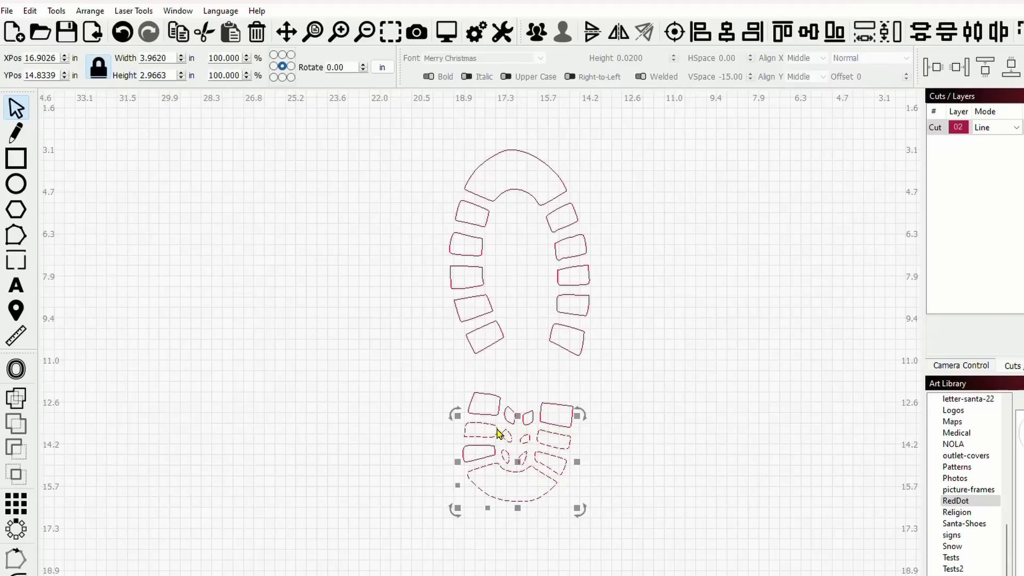
pyautogui.click(671, 460)
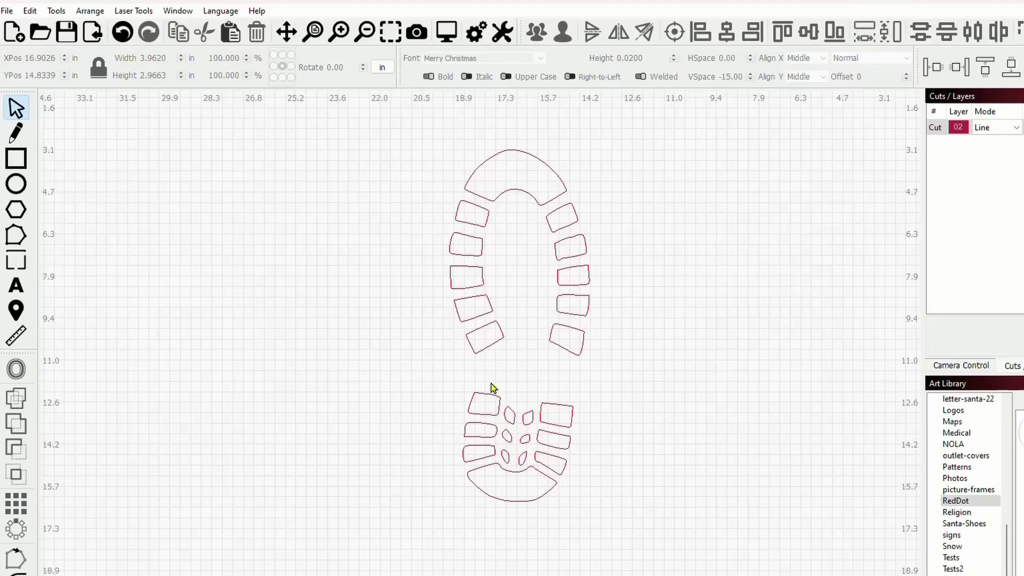
pyautogui.moveTo(489, 381); pyautogui.dragTo(545, 483)
pyautogui.press('Delete')
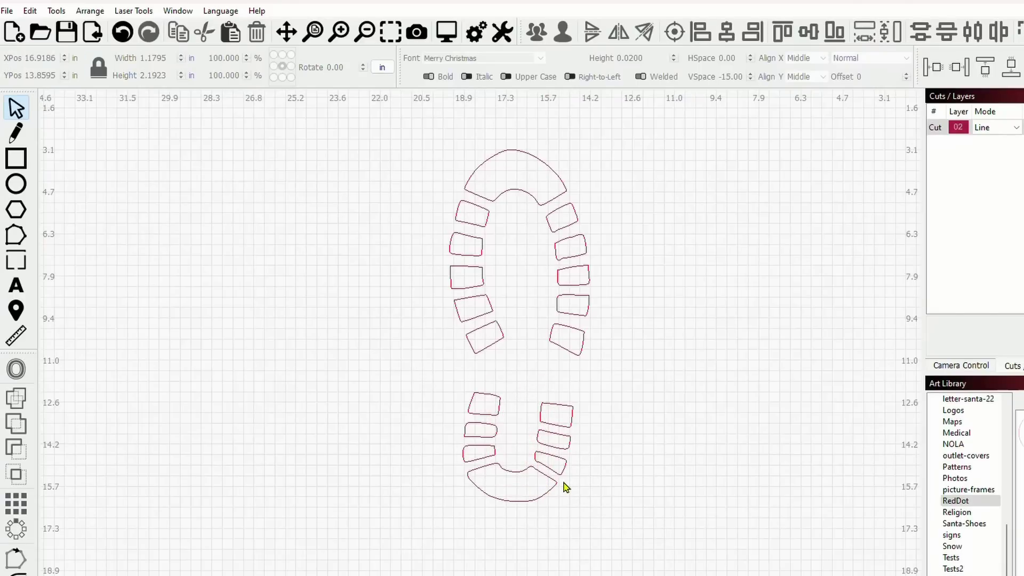
pyautogui.moveTo(683, 353); pyautogui.dragTo(731, 366)
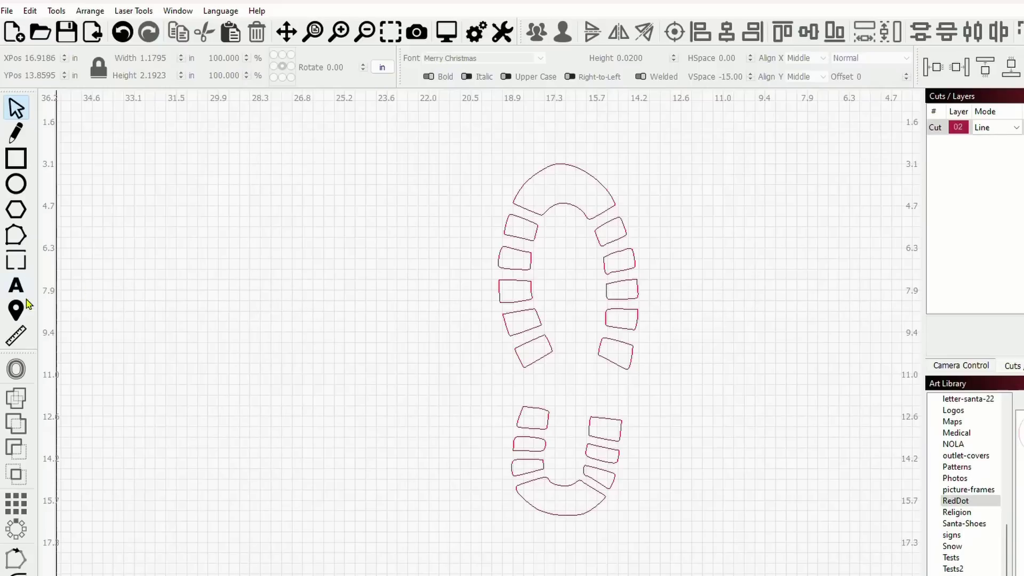
# Type 'Santa' in Merry Christmas font at 6-inch text height beside the boot print
pyautogui.click(16, 287)
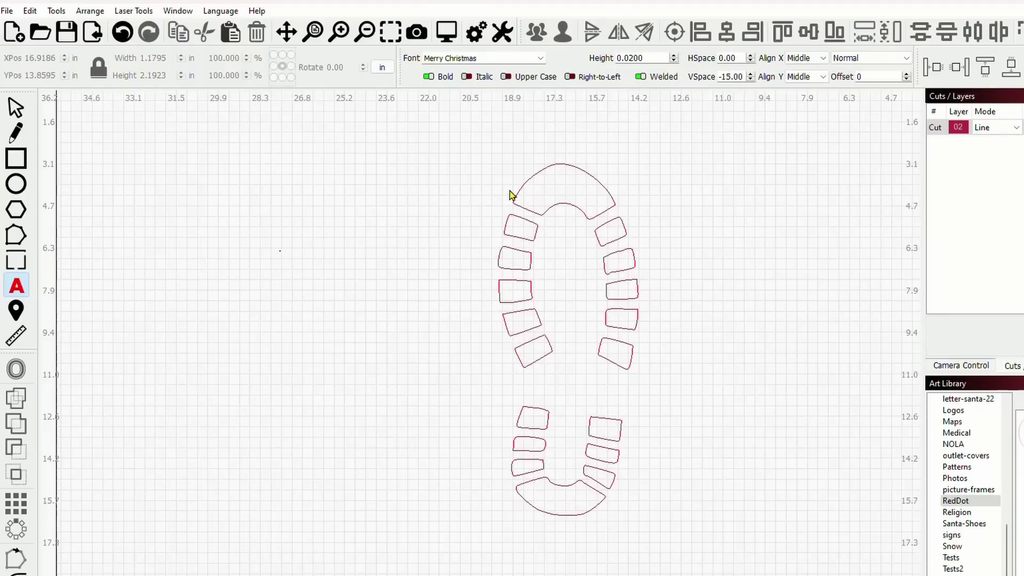
pyautogui.moveTo(656, 53); pyautogui.dragTo(596, 60)
pyautogui.write('15')
pyautogui.press('Return')
pyautogui.write('6')
pyautogui.press('Return')
pyautogui.write('Santa')
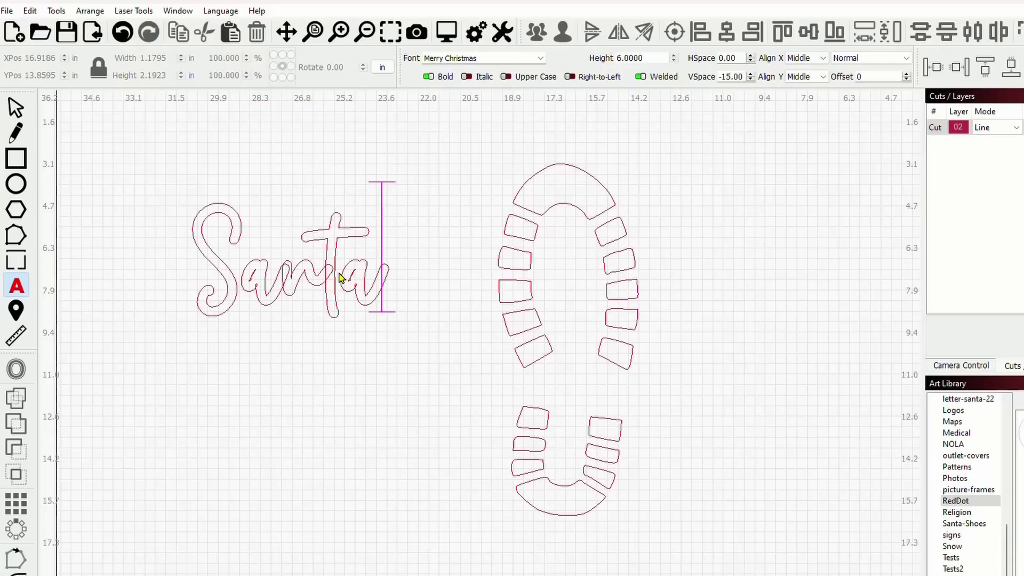
pyautogui.scroll(1, 308, 295)
pyautogui.scroll(-1, 401, 271)
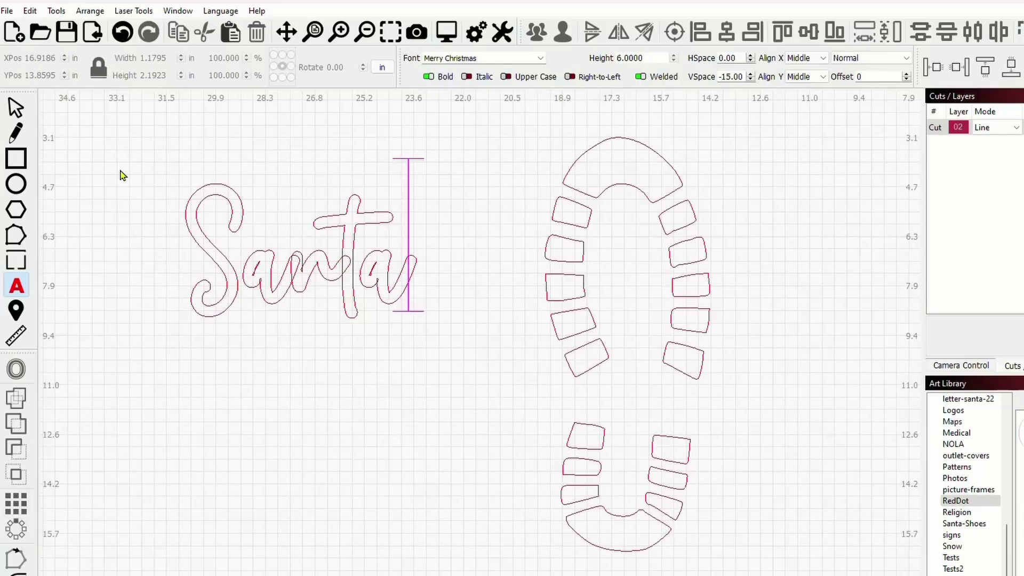
# Shift the Santa text slightly right and convert it to paths
pyautogui.click(17, 109)
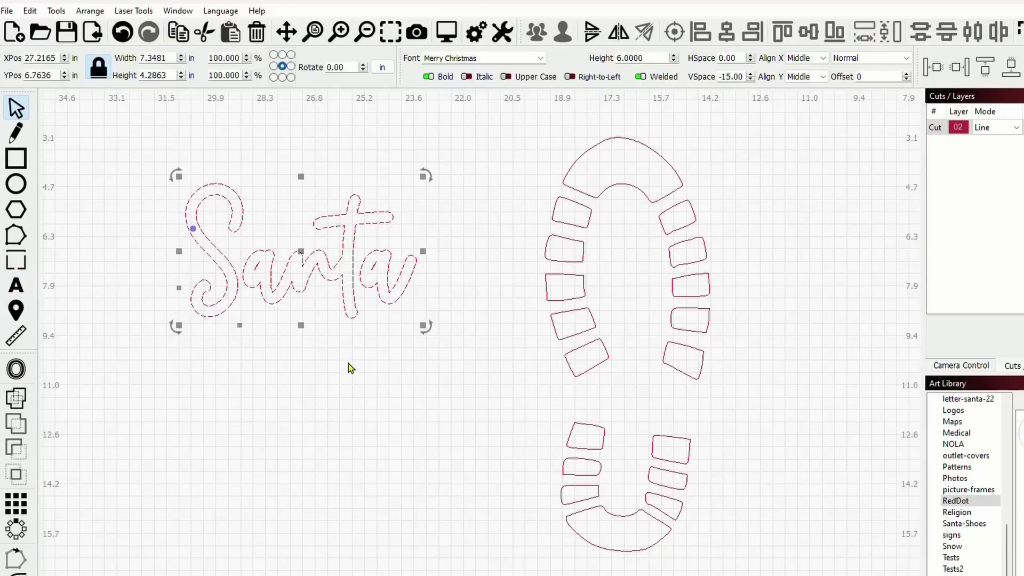
pyautogui.moveTo(302, 254); pyautogui.dragTo(376, 262)
pyautogui.scroll(3, 406, 337)
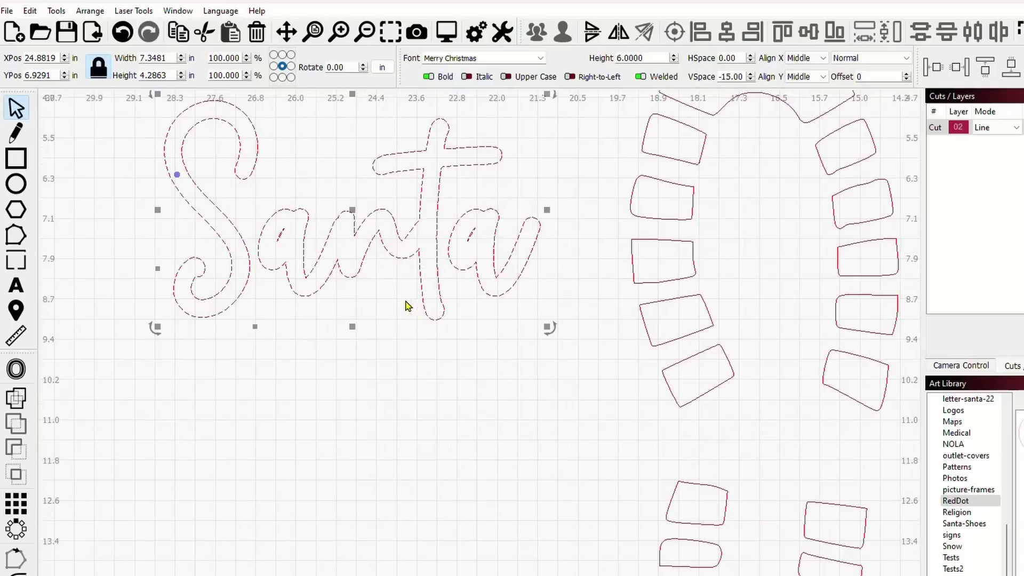
pyautogui.moveTo(393, 299); pyautogui.dragTo(397, 380)
pyautogui.scroll(2, 486, 292)
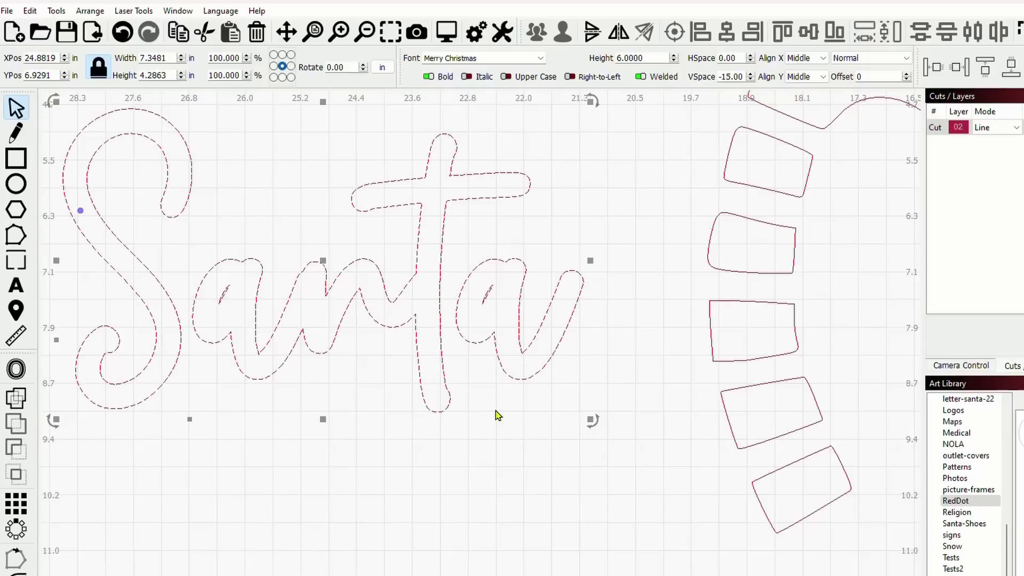
pyautogui.scroll(-1, 495, 411)
pyautogui.scroll(-1, 500, 406)
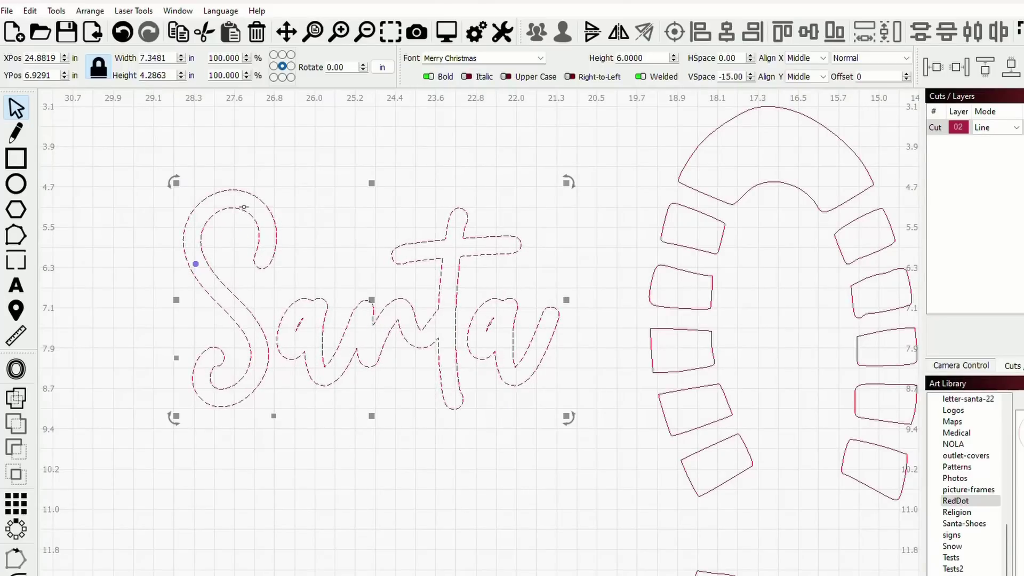
pyautogui.click(31, 11)
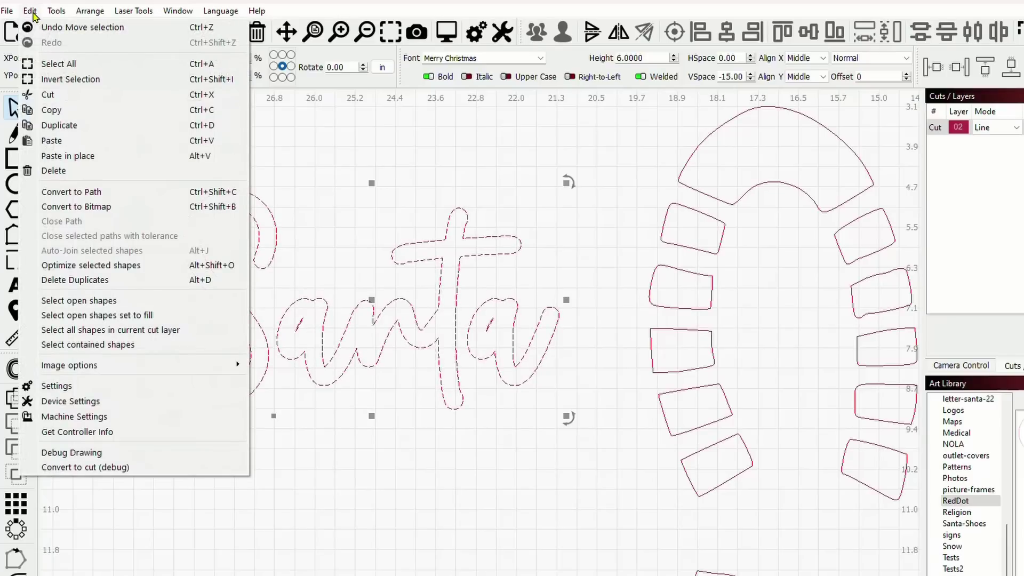
pyautogui.click(149, 193)
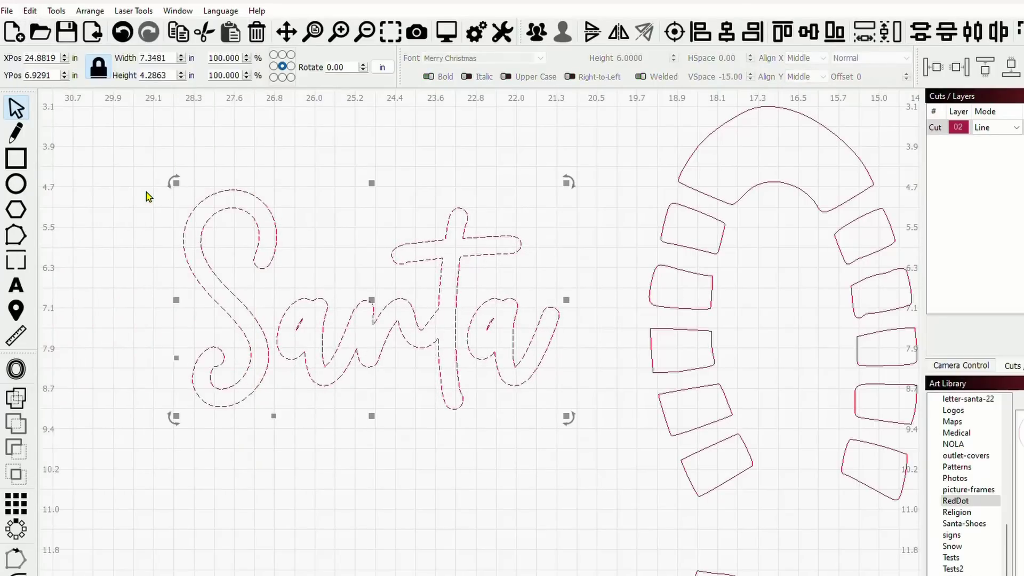
# Delete the inner slash pieces inside both 'a' letters of Santa
pyautogui.click(16, 235)
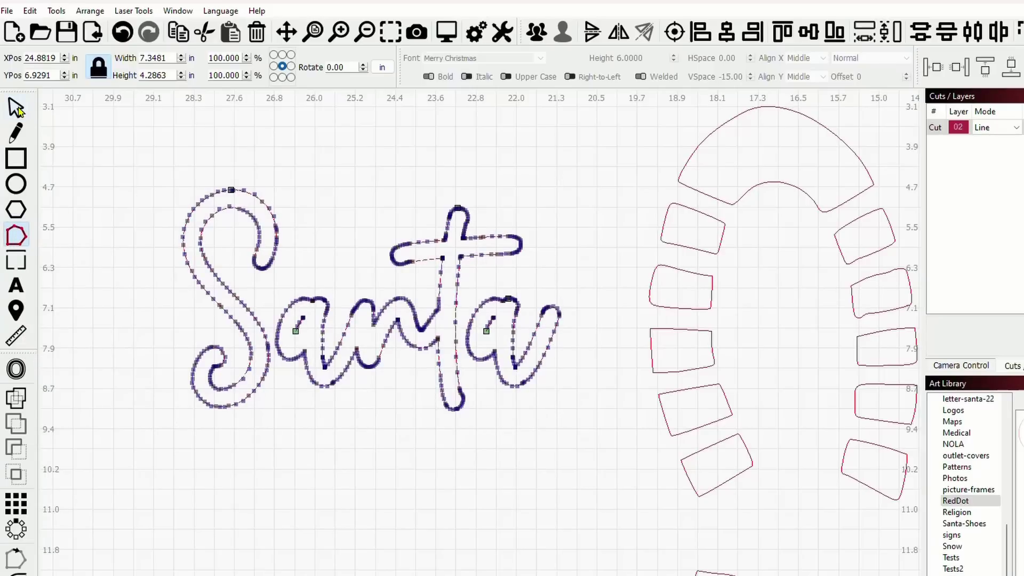
pyautogui.click(16, 108)
pyautogui.scroll(2, 207, 281)
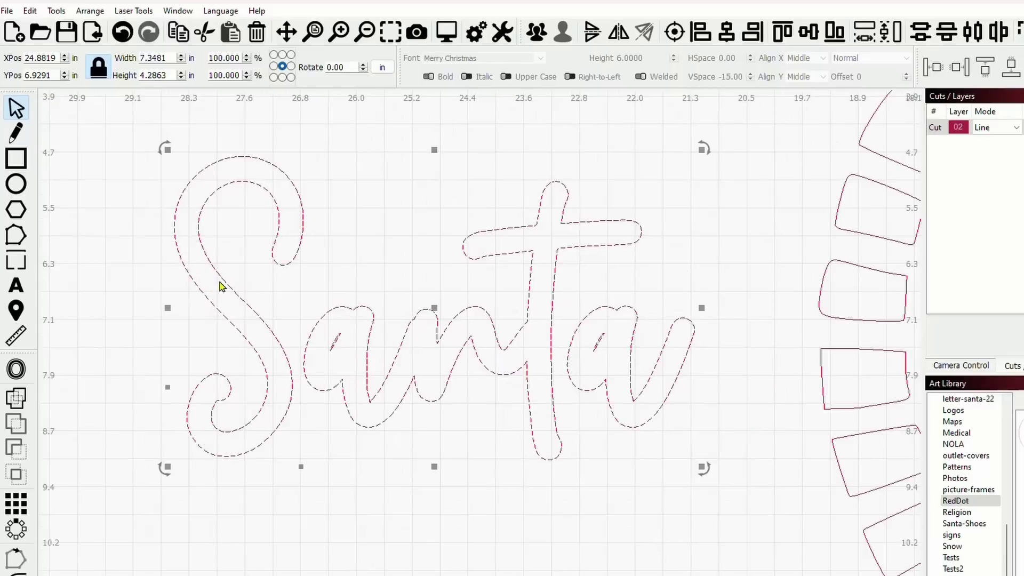
pyautogui.click(381, 515)
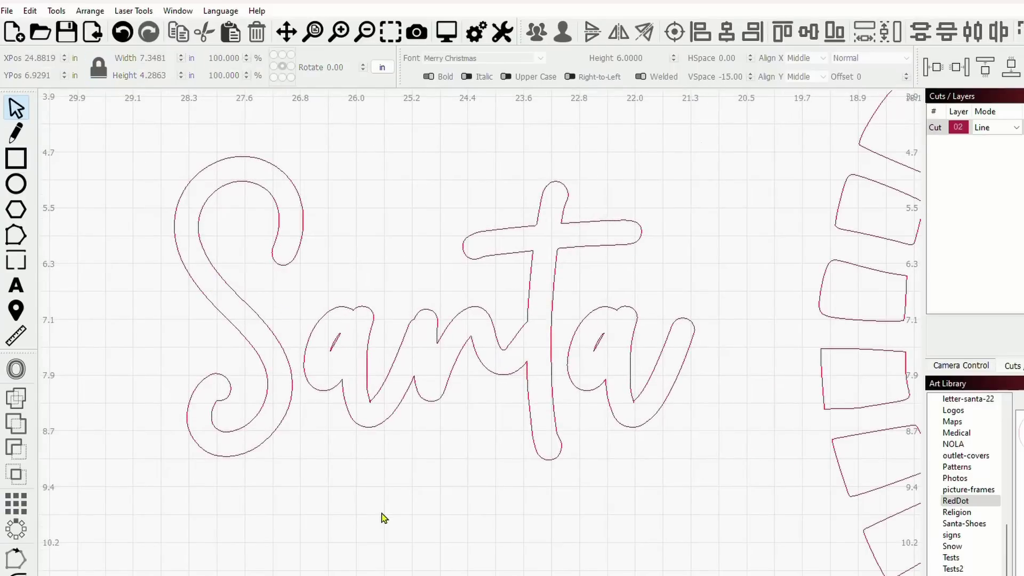
pyautogui.moveTo(290, 305); pyautogui.dragTo(363, 365)
pyautogui.press('Delete')
pyautogui.moveTo(560, 315); pyautogui.dragTo(624, 368)
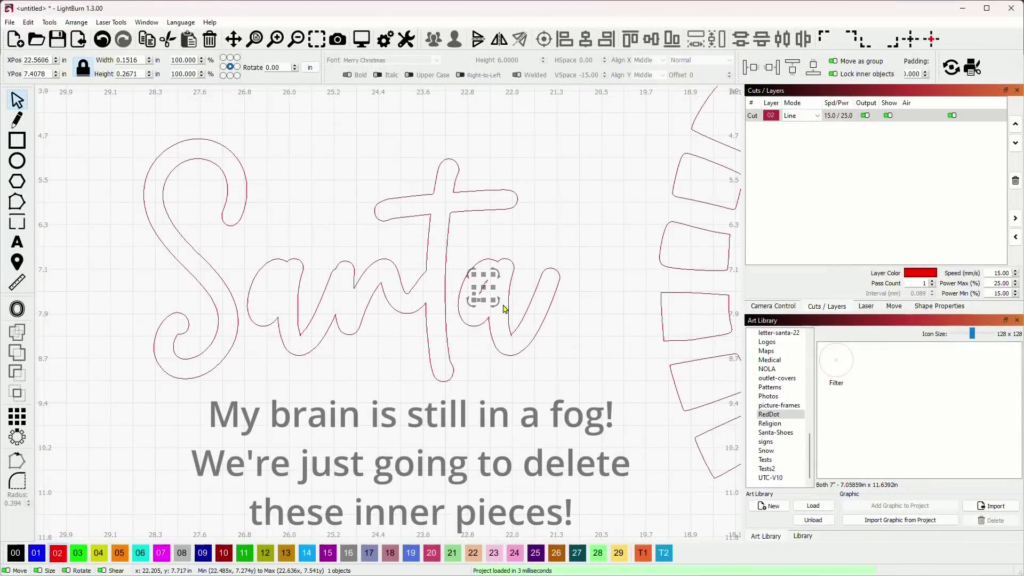
pyautogui.press('Delete')
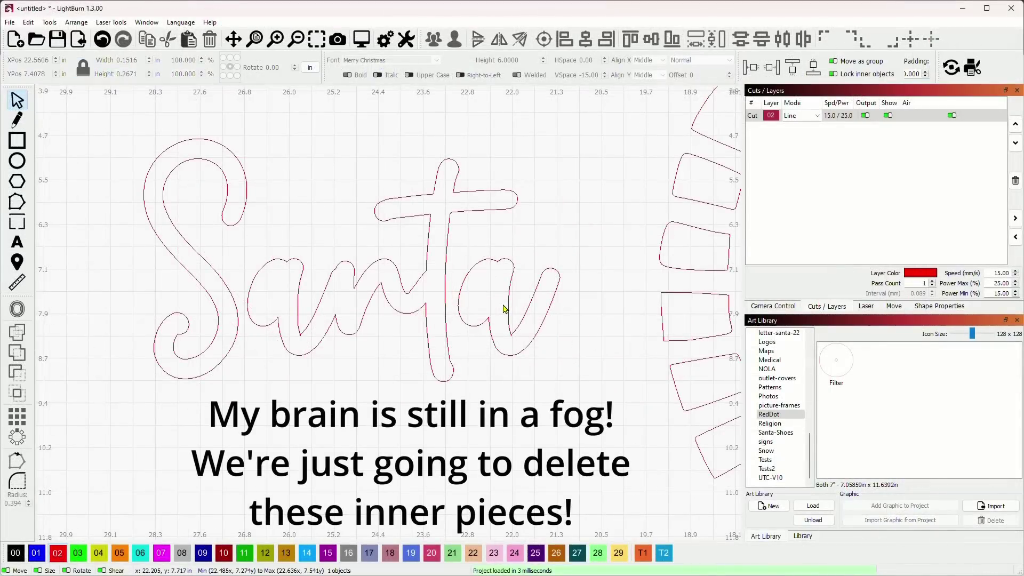
# Draw a small oval, tilt it about 22.7°, and nudge it into the second 'a'
pyautogui.click(16, 161)
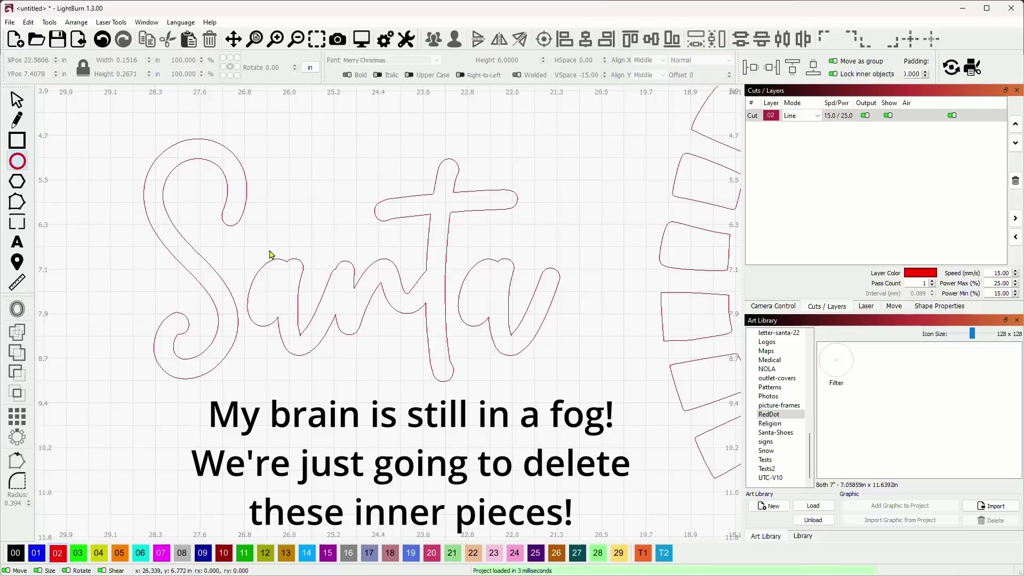
pyautogui.moveTo(265, 222); pyautogui.dragTo(275, 243)
pyautogui.press('Escape')
pyautogui.moveTo(268, 235); pyautogui.dragTo(287, 286)
pyautogui.click(271, 288)
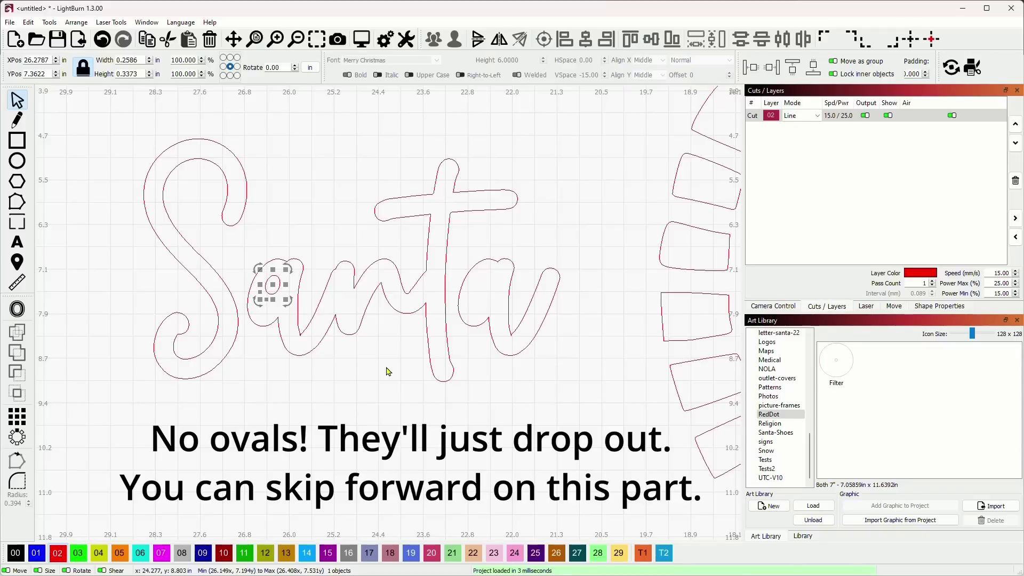
pyautogui.press('Right')
pyautogui.press('Right')
pyautogui.press('Right')
pyautogui.press('Right')
pyautogui.press('Right')
pyautogui.press('Right')
pyautogui.press('Right')
pyautogui.press('Right')
pyautogui.press('Right')
pyautogui.press('Right')
pyautogui.press('Right')
pyautogui.press('Right')
pyautogui.press('Right')
pyautogui.press('Right')
pyautogui.press('Right')
pyautogui.press('Right')
pyautogui.press('Right')
pyautogui.press('Right')
pyautogui.press('Right')
pyautogui.press('Right')
pyautogui.press('Right')
pyautogui.press('Right')
pyautogui.press('Right')
pyautogui.press('Right')
pyautogui.press('Right')
pyautogui.press('Right')
pyautogui.press('Right')
pyautogui.press('Right')
pyautogui.press('Right')
pyautogui.press('Right')
pyautogui.press('Right')
pyautogui.press('Right')
pyautogui.press('Right')
pyautogui.press('Right')
pyautogui.press('Right')
pyautogui.press('Right')
pyautogui.press('Right')
pyautogui.press('Right')
pyautogui.press('Right')
pyautogui.press('Right')
pyautogui.press('Right')
pyautogui.press('Right')
pyautogui.press('Right')
pyautogui.press('Right')
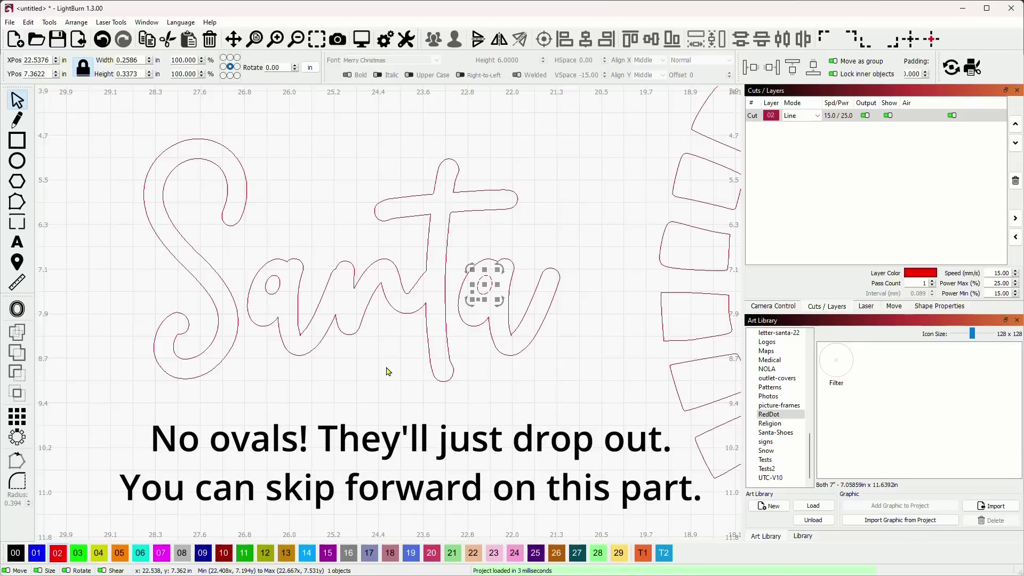
pyautogui.press('Left')
pyautogui.click(478, 398)
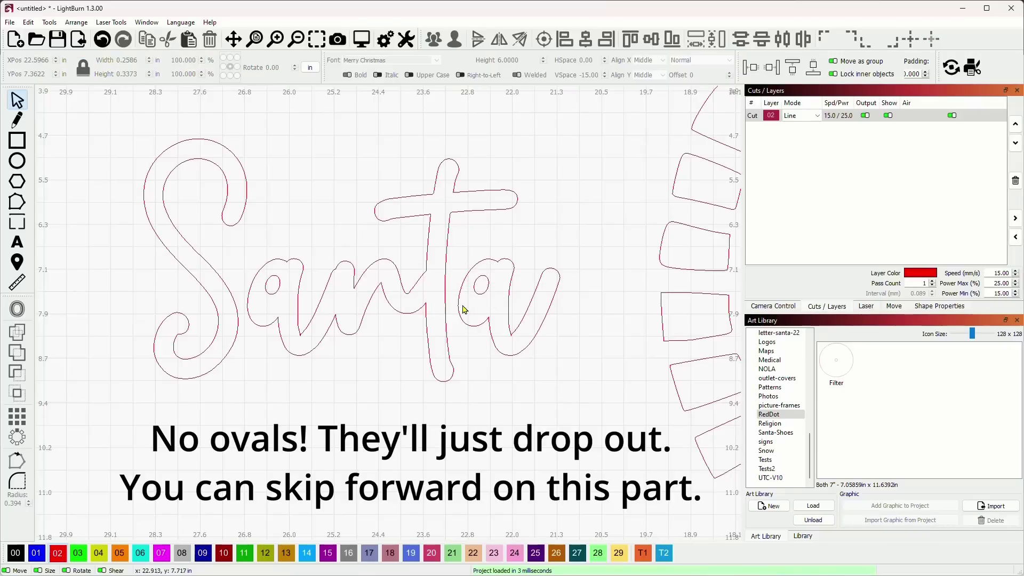
pyautogui.scroll(-2, 486, 318)
# Group the five Santa pieces, and group the 18 shoe pieces separately
pyautogui.moveTo(546, 363); pyautogui.dragTo(468, 344)
pyautogui.moveTo(124, 146); pyautogui.dragTo(493, 379)
pyautogui.click(434, 41)
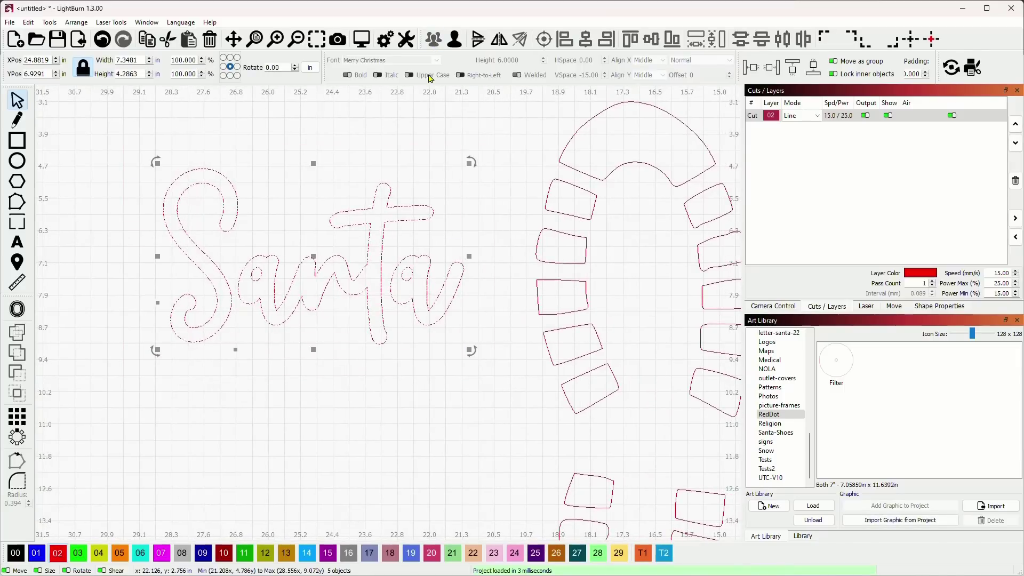
pyautogui.scroll(-5, 404, 212)
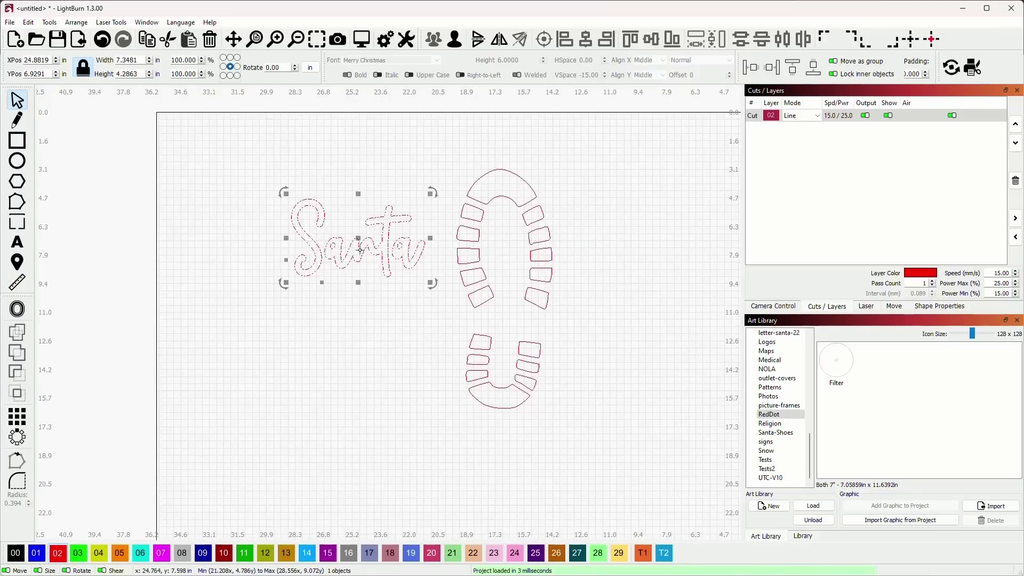
pyautogui.moveTo(359, 243); pyautogui.dragTo(255, 287)
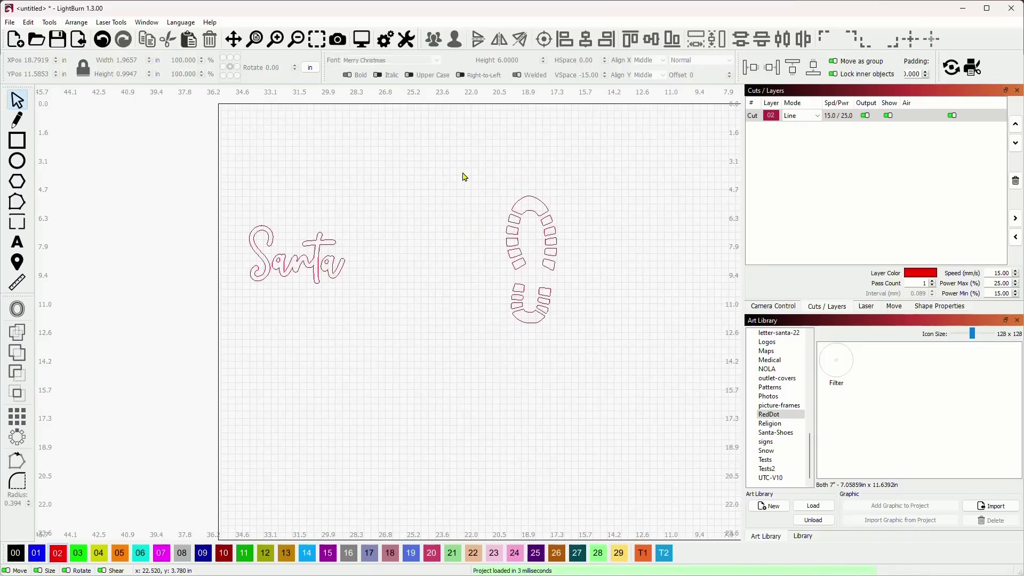
pyautogui.moveTo(456, 178); pyautogui.dragTo(625, 379)
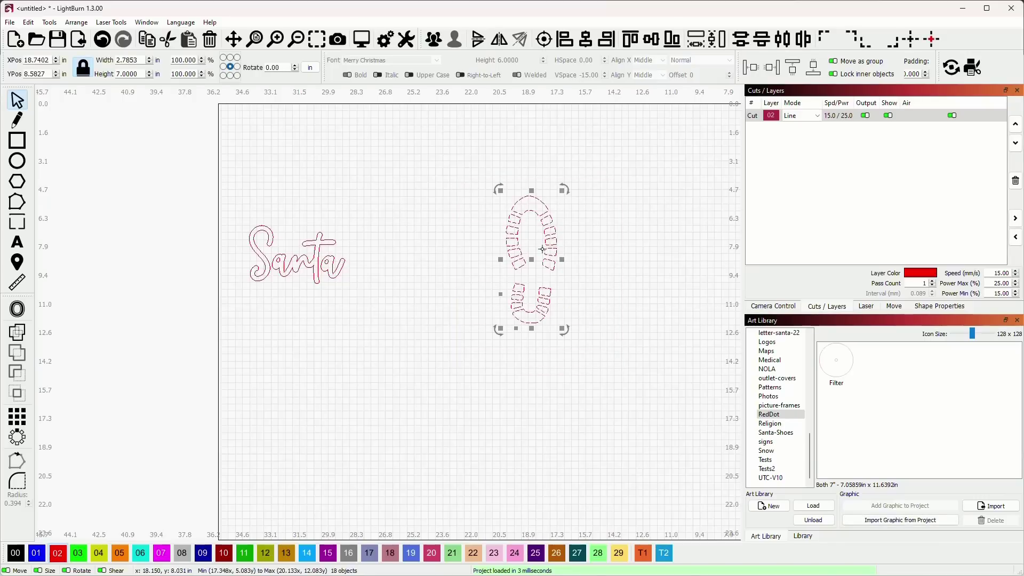
pyautogui.click(435, 44)
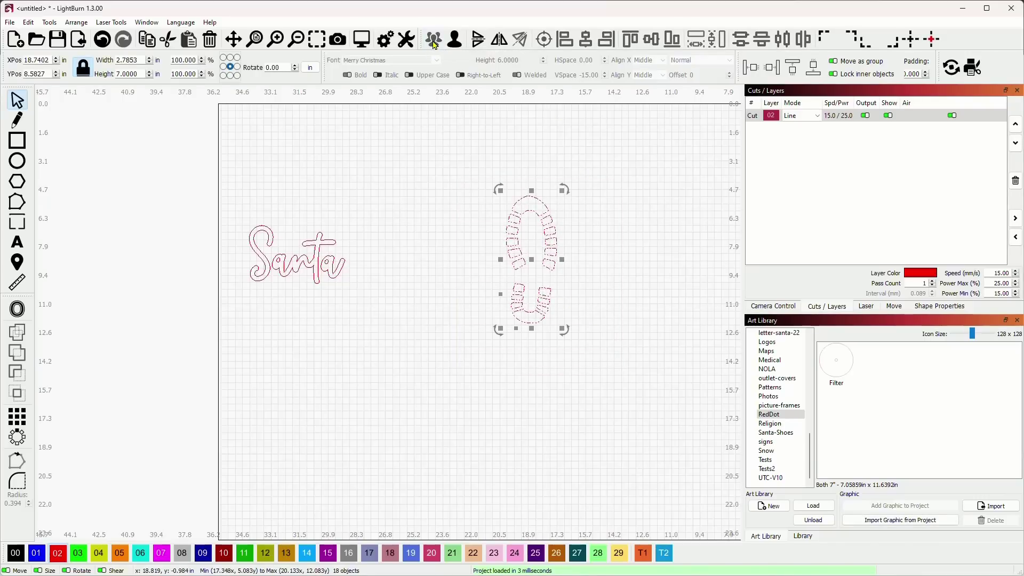
# Place Santa across the shoe's middle, shrink it to about 1.65 in wide, tilt about 4°
pyautogui.scroll(1, 459, 228)
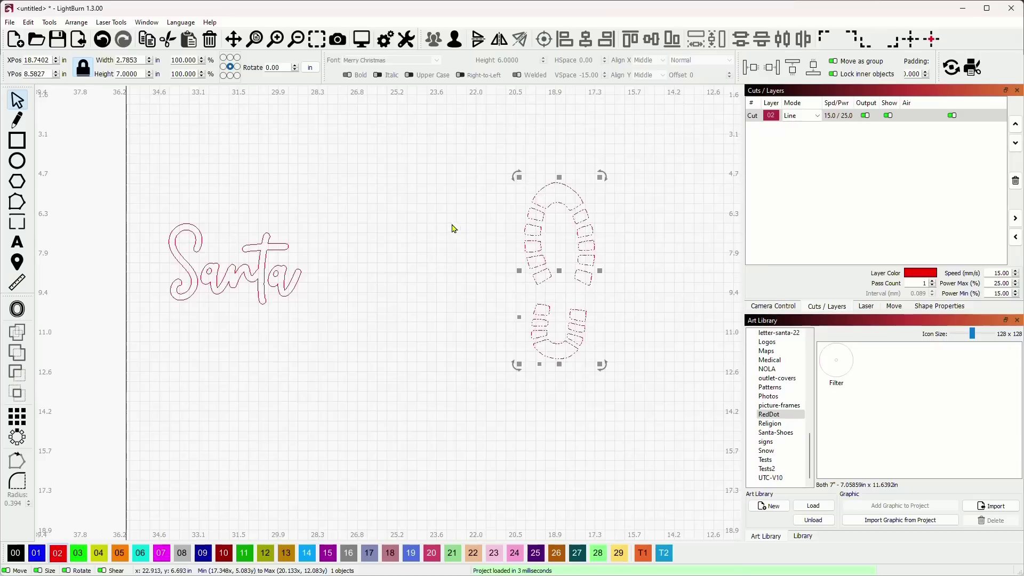
pyautogui.moveTo(317, 303); pyautogui.dragTo(250, 272)
pyautogui.moveTo(486, 270); pyautogui.dragTo(367, 242)
pyautogui.moveTo(147, 241); pyautogui.dragTo(475, 272)
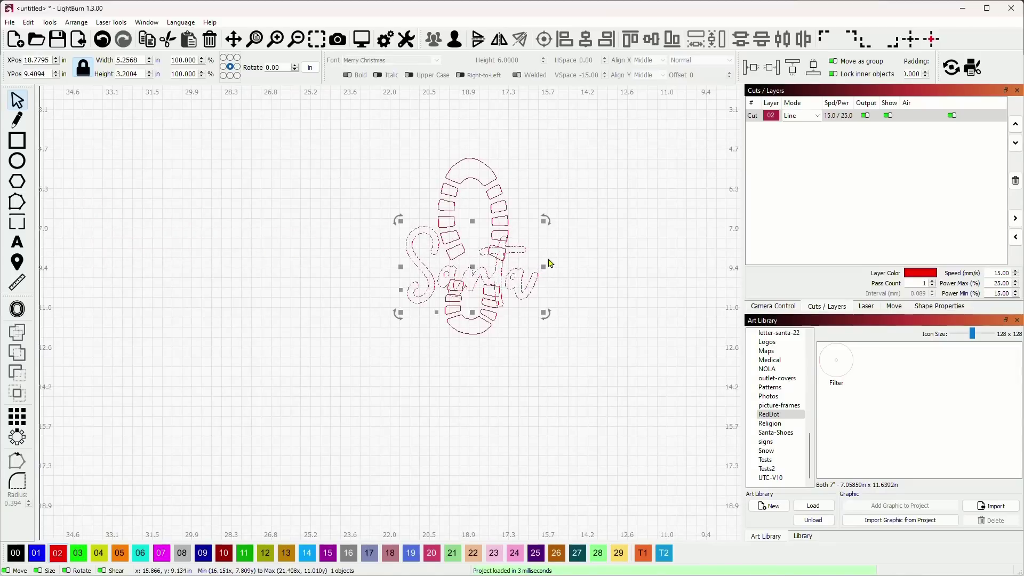
pyautogui.moveTo(542, 222); pyautogui.dragTo(496, 252)
pyautogui.click(452, 260)
pyautogui.scroll(7, 454, 275)
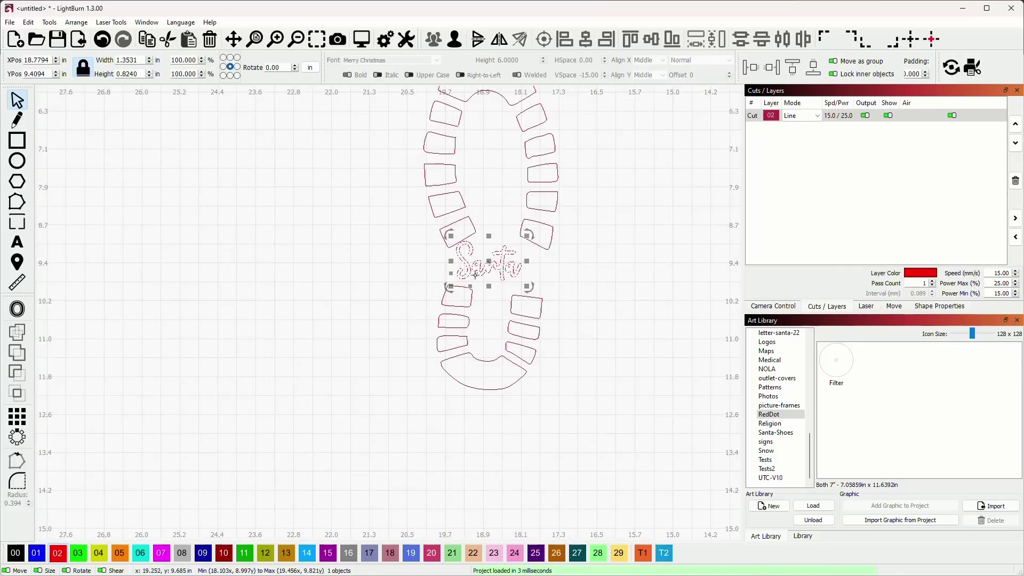
pyautogui.scroll(1, 485, 254)
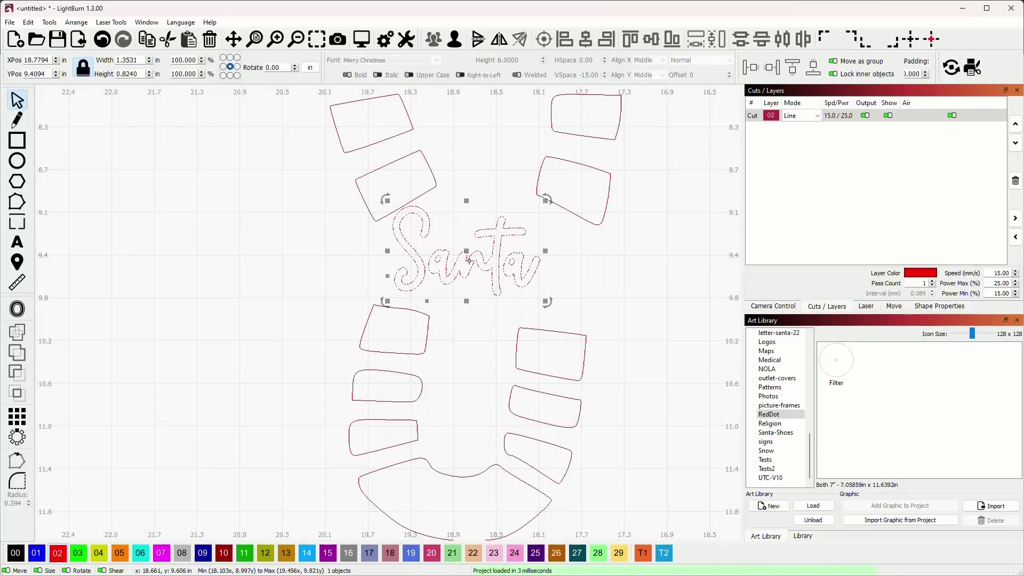
pyautogui.moveTo(465, 251); pyautogui.dragTo(483, 259)
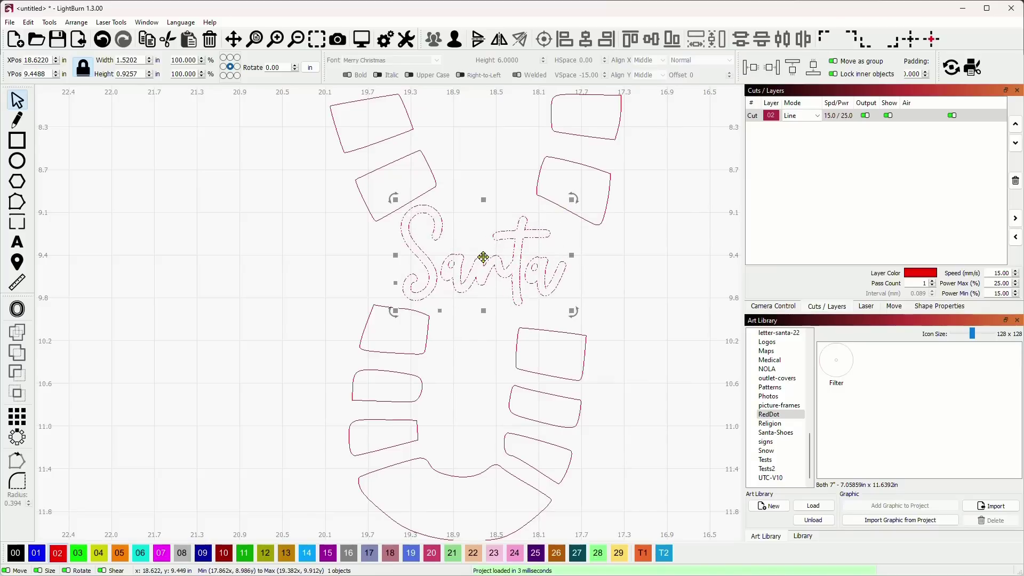
pyautogui.moveTo(483, 258); pyautogui.dragTo(488, 258)
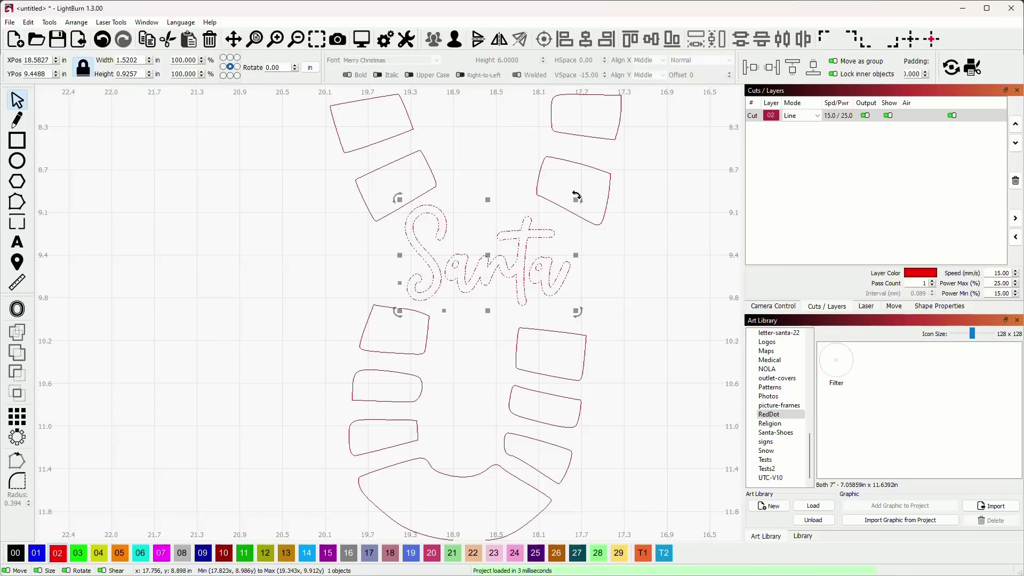
pyautogui.moveTo(577, 198); pyautogui.dragTo(583, 205)
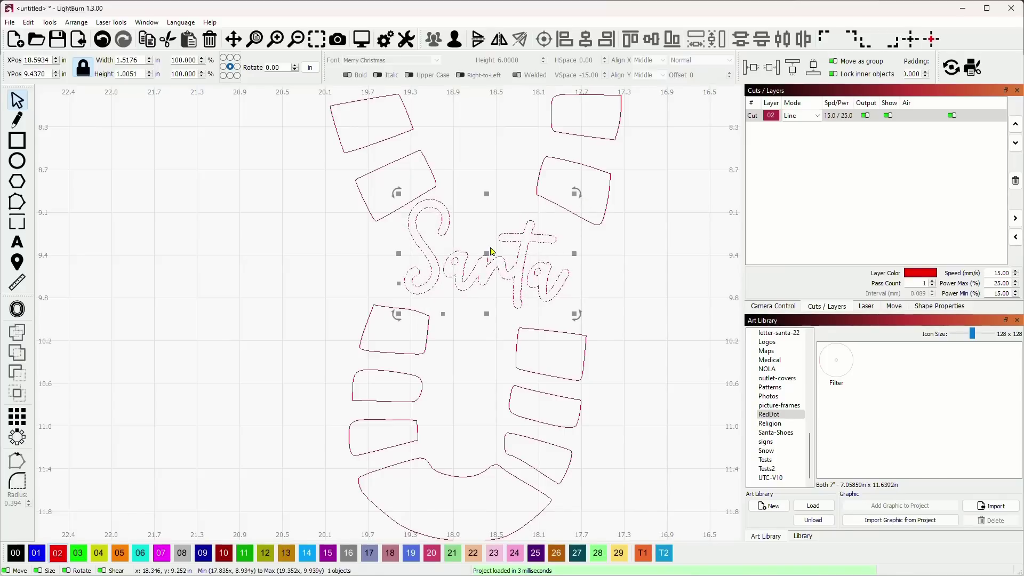
pyautogui.moveTo(485, 256); pyautogui.dragTo(495, 262)
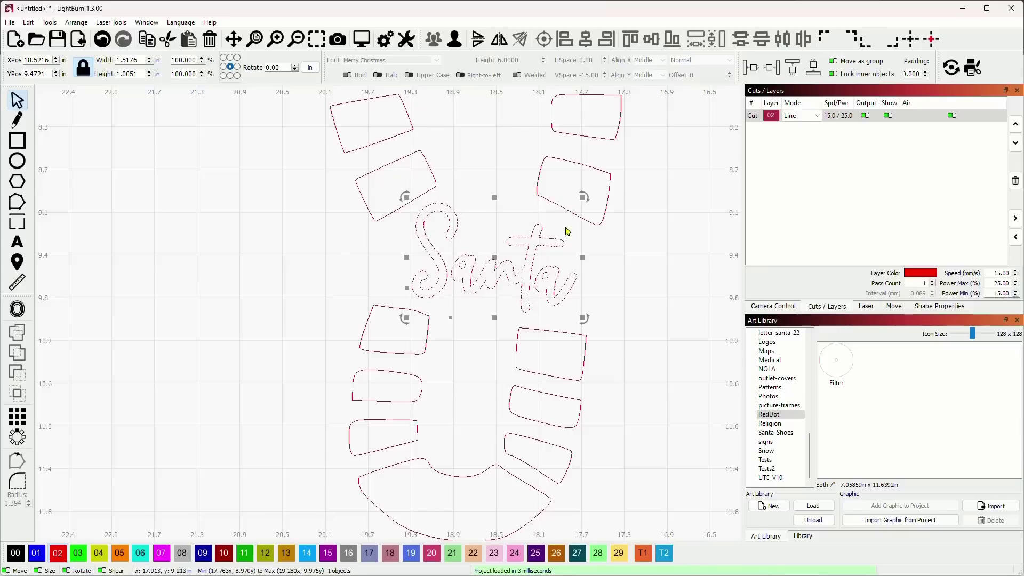
pyautogui.moveTo(585, 196); pyautogui.dragTo(575, 231)
pyautogui.scroll(-3, 613, 283)
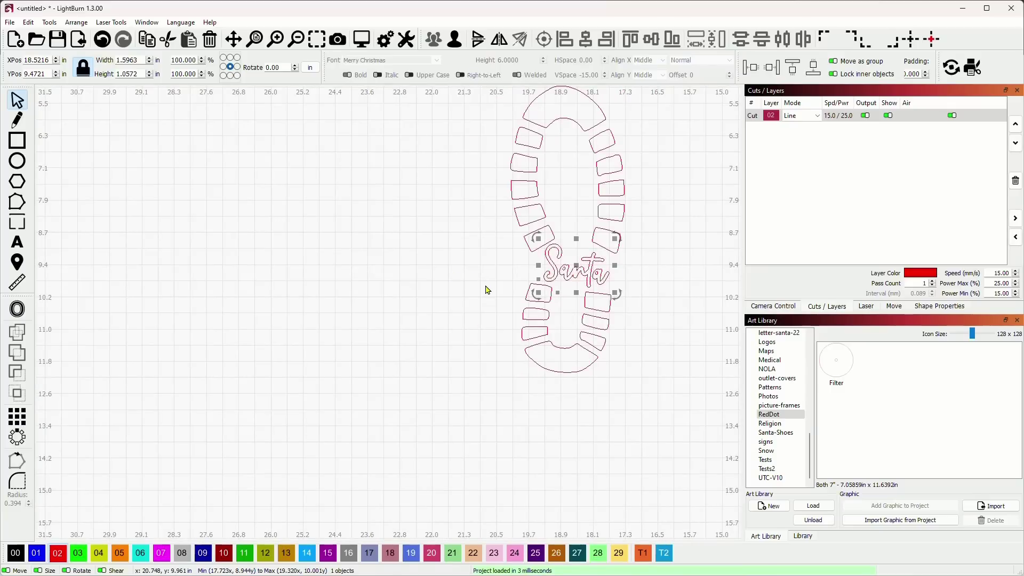
# Move the duplicated Santa copy off to the left of the shoe
pyautogui.press('Left')
pyautogui.press('Left')
pyautogui.press('Left')
pyautogui.press('Left')
pyautogui.press('Left')
pyautogui.press('Left')
pyautogui.press('Left')
pyautogui.press('Left')
pyautogui.press('Left')
pyautogui.press('Left')
pyautogui.press('Left')
pyautogui.press('Left')
pyautogui.press('Left')
pyautogui.press('Left')
pyautogui.press('Left')
pyautogui.press('Left')
pyautogui.press('Left')
pyautogui.press('Left')
pyautogui.press('Left')
pyautogui.press('Left')
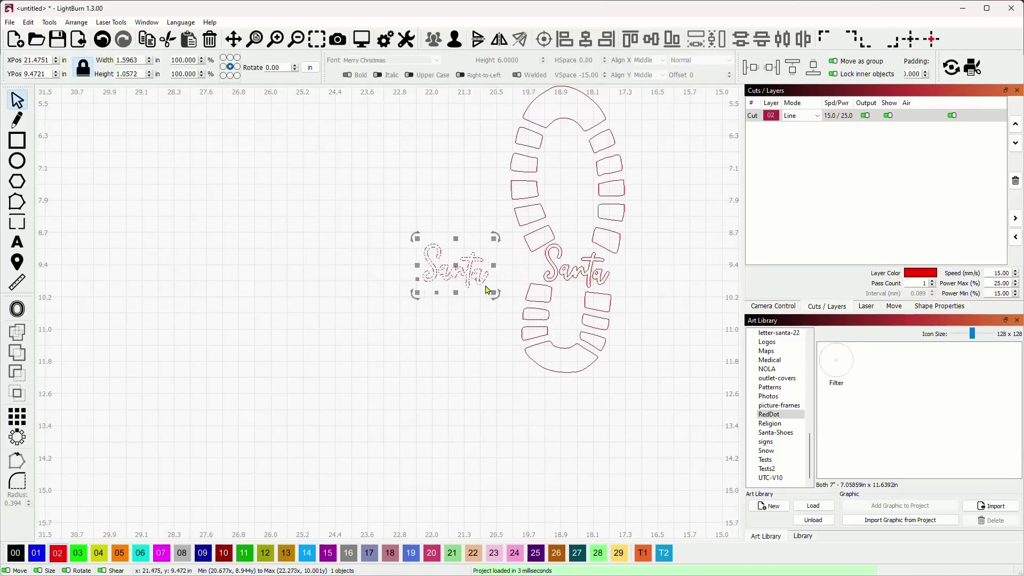
pyautogui.press('Left')
pyautogui.press('Left')
pyautogui.press('Left')
pyautogui.press('Left')
pyautogui.press('Left')
pyautogui.press('Left')
pyautogui.press('Left')
pyautogui.press('Left')
pyautogui.press('Left')
pyautogui.press('Left')
pyautogui.press('Left')
pyautogui.press('Left')
pyautogui.press('Left')
pyautogui.click(455, 284)
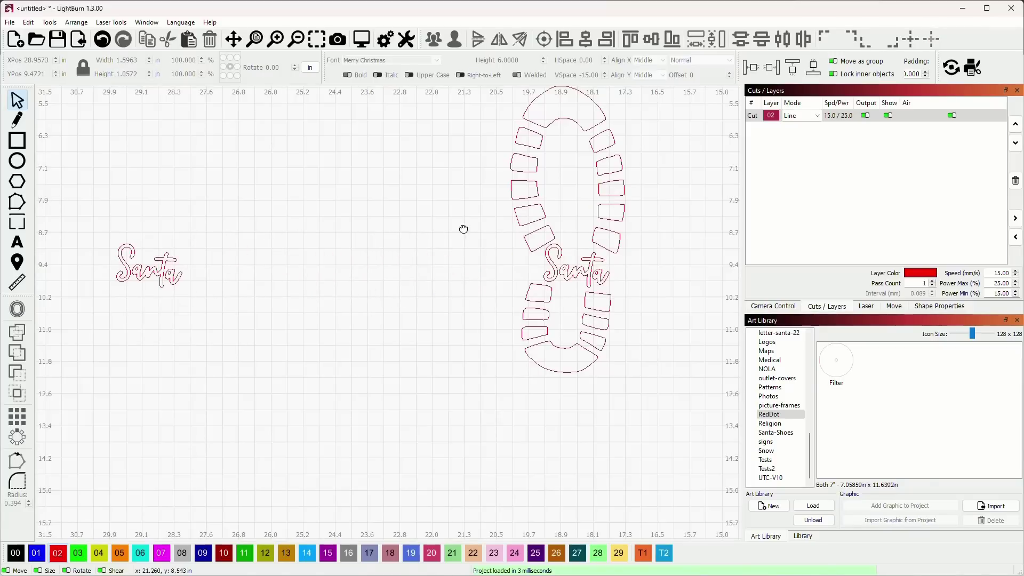
# Drag the Santa inside the boot print out to the right of it
pyautogui.moveTo(462, 235); pyautogui.dragTo(356, 251)
pyautogui.click(456, 283)
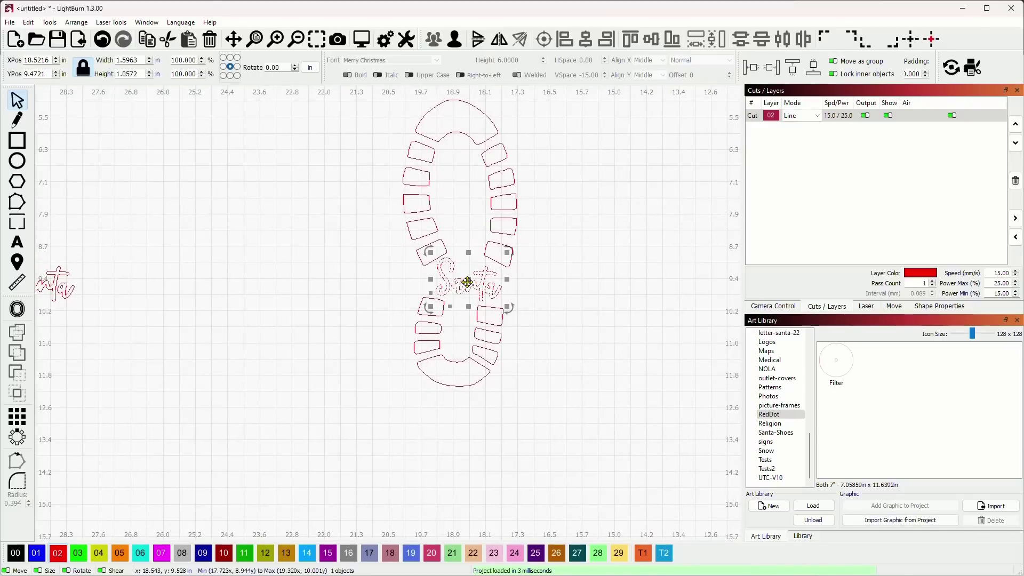
pyautogui.moveTo(468, 283); pyautogui.dragTo(653, 294)
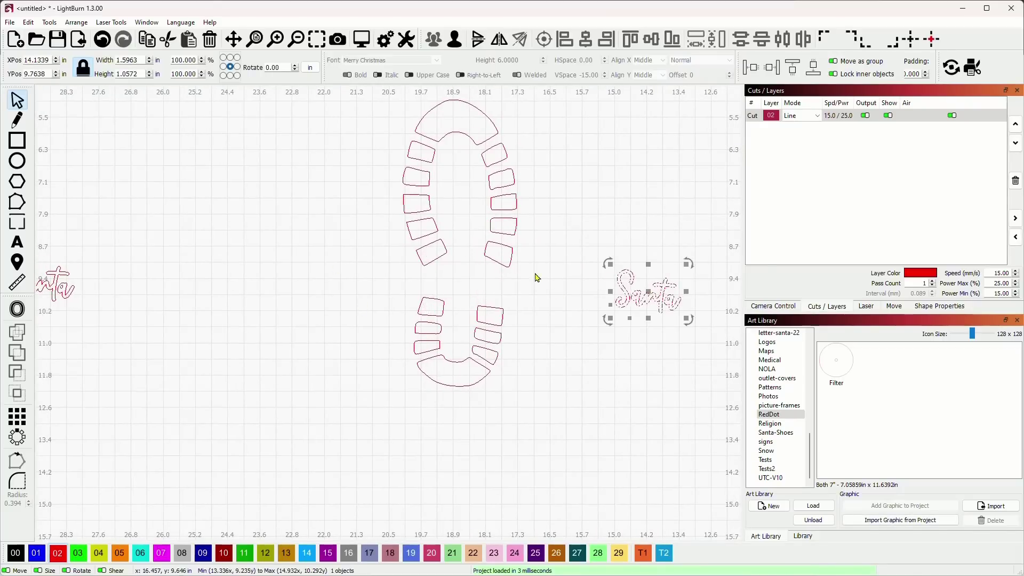
pyautogui.moveTo(359, 144); pyautogui.dragTo(324, 203)
# Mirror the shoe outline horizontally and slide it to the left
pyautogui.moveTo(322, 141); pyautogui.dragTo(520, 471)
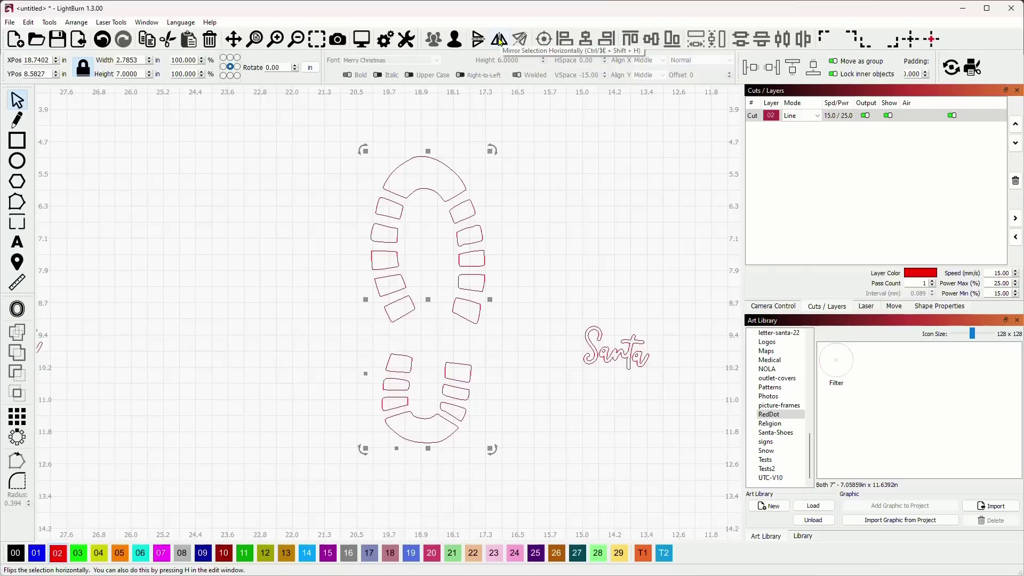
pyautogui.click(499, 41)
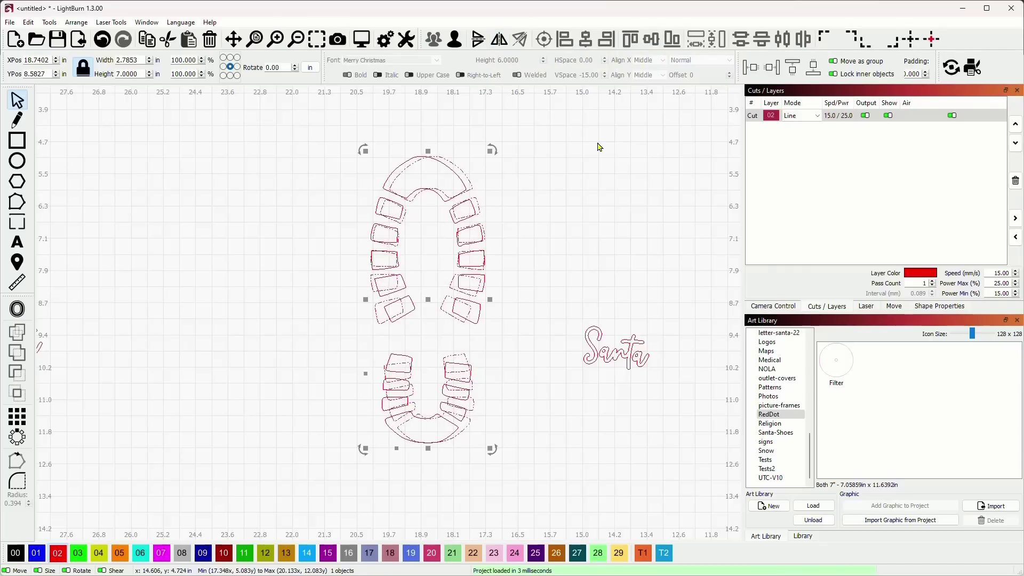
pyautogui.press('Left')
pyautogui.press('Left')
pyautogui.press('Left')
pyautogui.press('Left')
pyautogui.press('Left')
pyautogui.press('Left')
pyautogui.press('Left')
pyautogui.press('Left')
pyautogui.press('Left')
pyautogui.press('Left')
pyautogui.press('Left')
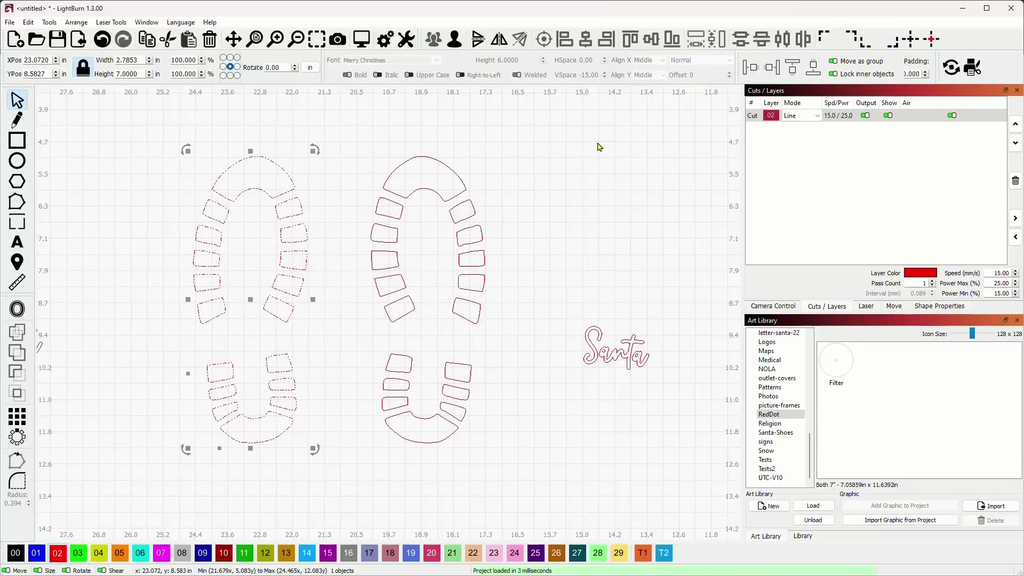
pyautogui.moveTo(527, 176); pyautogui.dragTo(606, 175)
# Nudge the mirrored left print down to about 11.14 in YPos
pyautogui.press('Down')
pyautogui.press('Down')
pyautogui.press('Down')
pyautogui.press('Down')
pyautogui.press('Down')
pyautogui.press('Down')
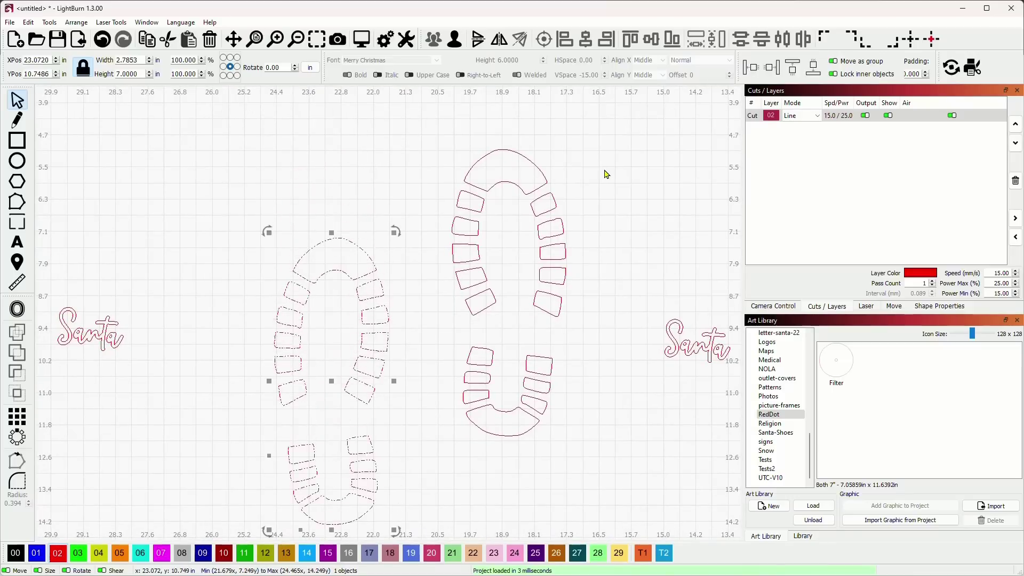
pyautogui.press('Down')
pyautogui.press('Right')
pyautogui.press('Right')
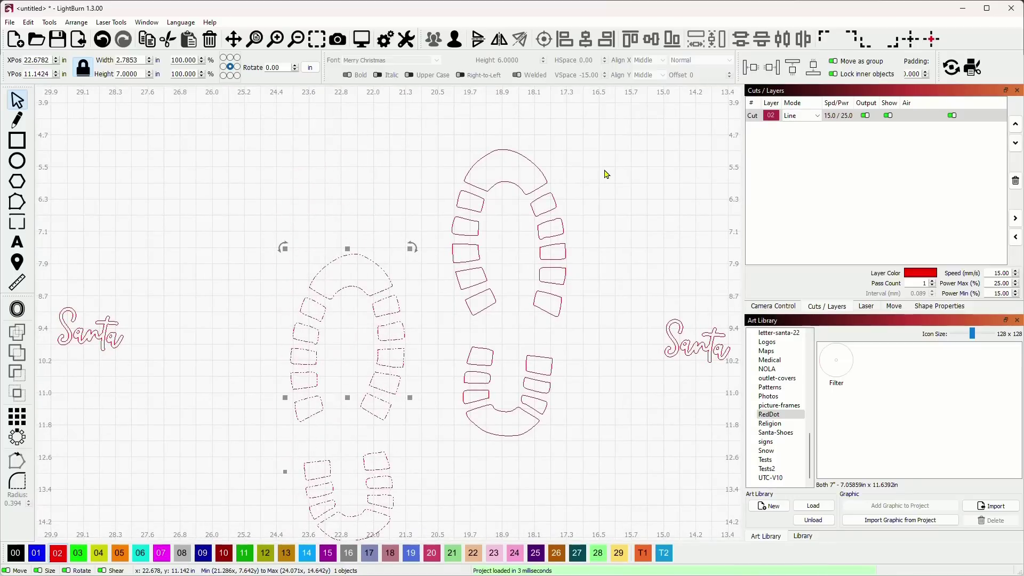
pyautogui.scroll(-3, 618, 243)
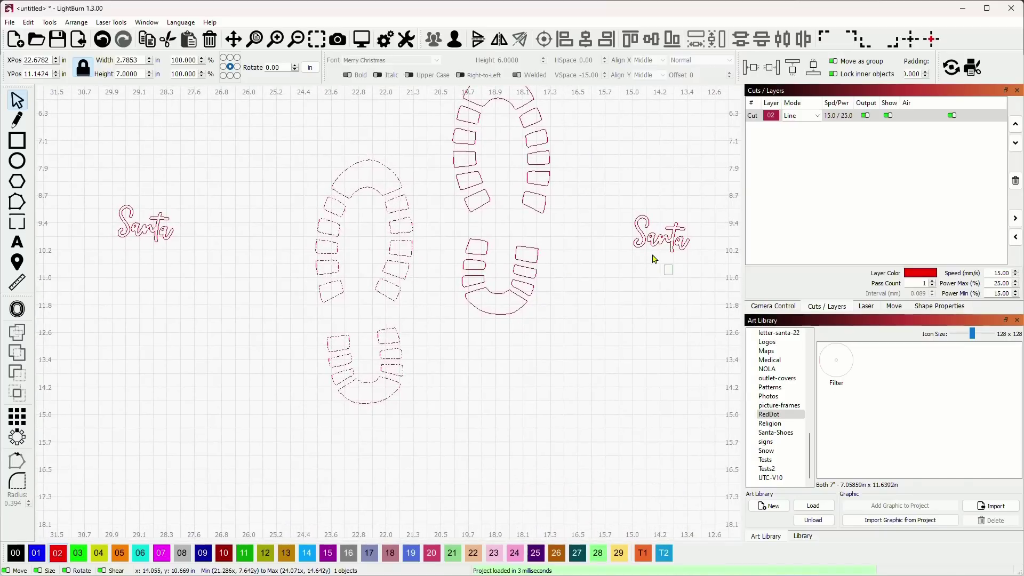
# Move a Santa word into each shoe, tilting the left one about 14°
pyautogui.click(660, 235)
pyautogui.moveTo(657, 233); pyautogui.dragTo(508, 229)
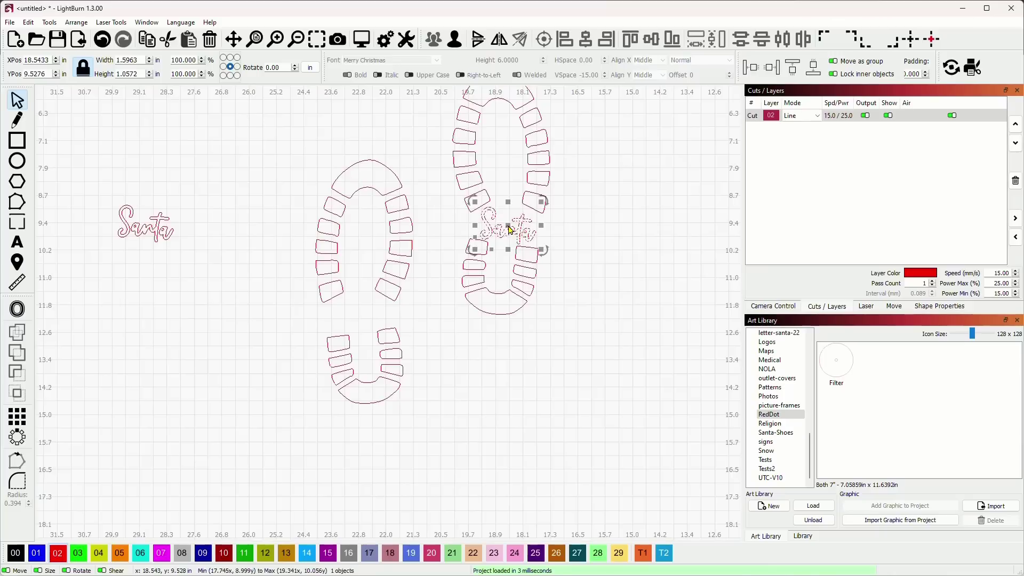
pyautogui.click(168, 237)
pyautogui.moveTo(145, 226); pyautogui.dragTo(336, 279)
pyautogui.moveTo(358, 313); pyautogui.dragTo(360, 315)
pyautogui.scroll(3, 365, 316)
pyautogui.moveTo(422, 235); pyautogui.dragTo(411, 221)
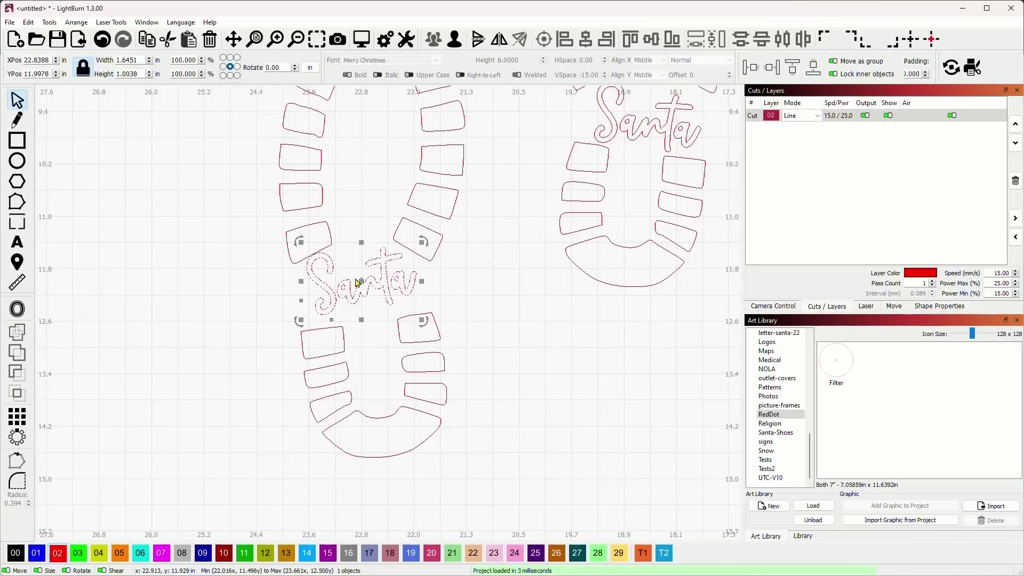
pyautogui.moveTo(363, 286); pyautogui.dragTo(366, 289)
pyautogui.scroll(2, 473, 297)
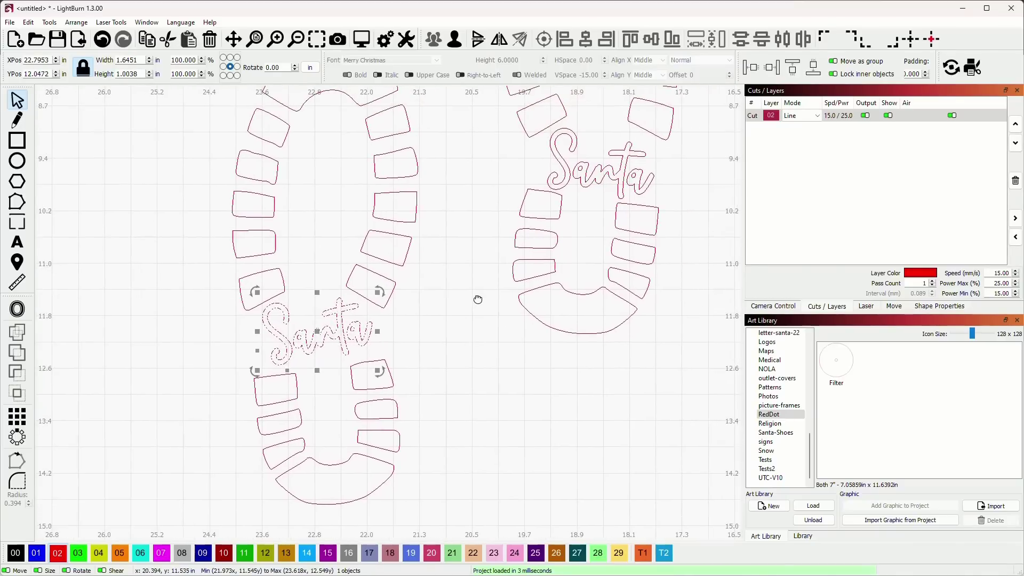
pyautogui.scroll(-3, 469, 285)
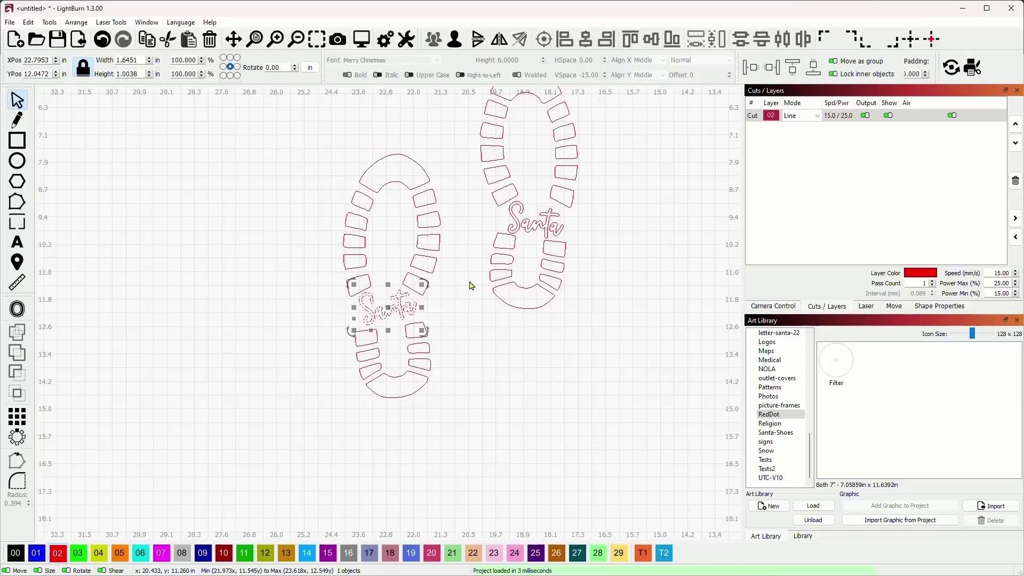
pyautogui.click(492, 343)
pyautogui.scroll(-1, 560, 319)
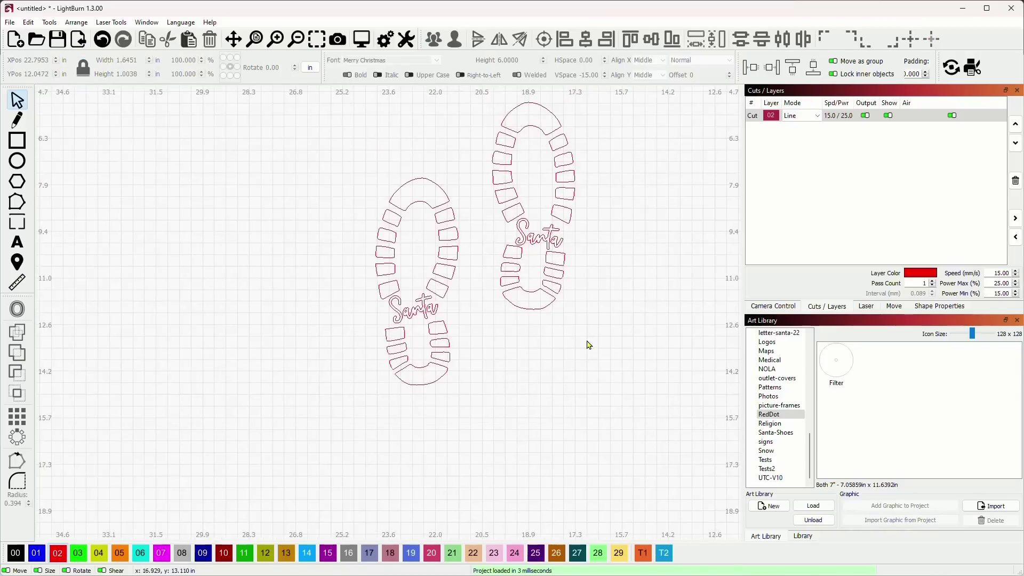
# Group the right shoe with its Santa, then the left shoe with its Santa
pyautogui.moveTo(585, 342); pyautogui.dragTo(499, 182)
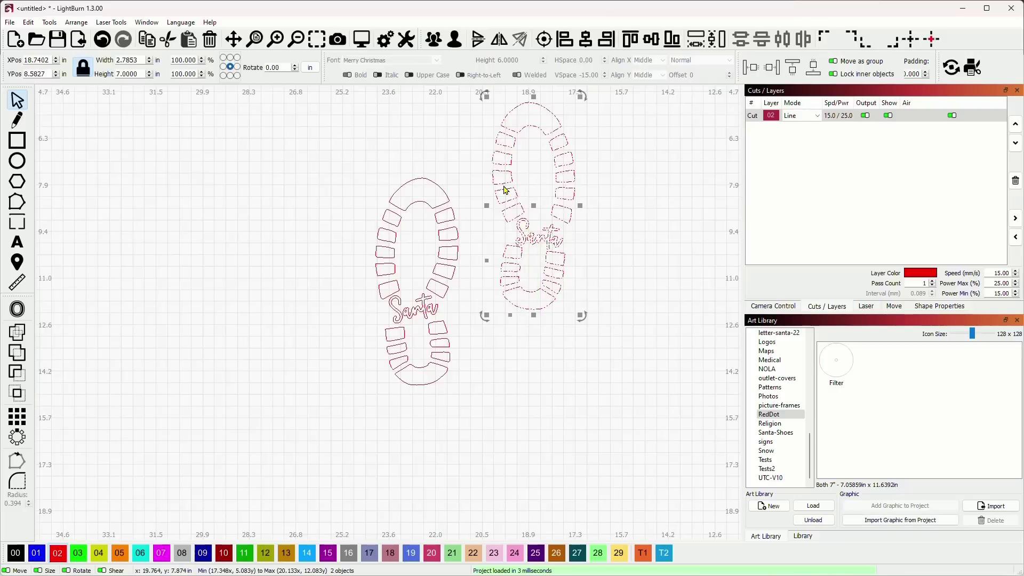
pyautogui.click(433, 40)
pyautogui.click(464, 391)
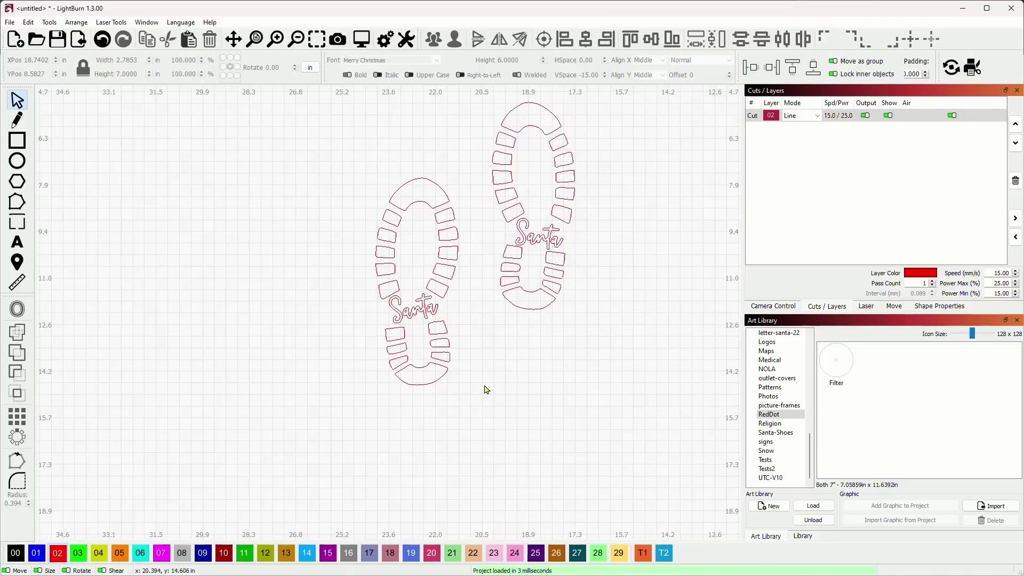
pyautogui.moveTo(463, 385); pyautogui.dragTo(392, 297)
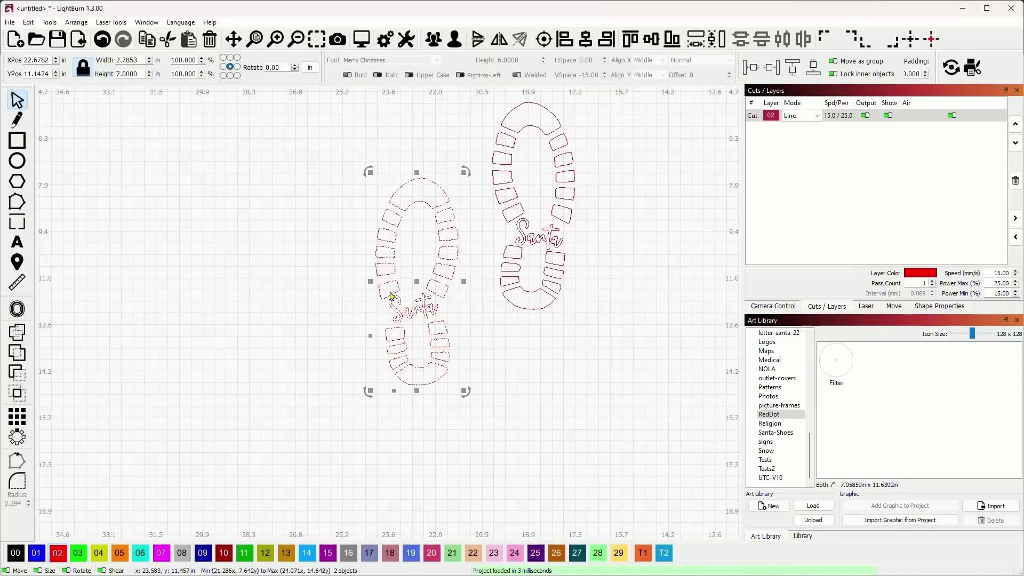
pyautogui.click(434, 39)
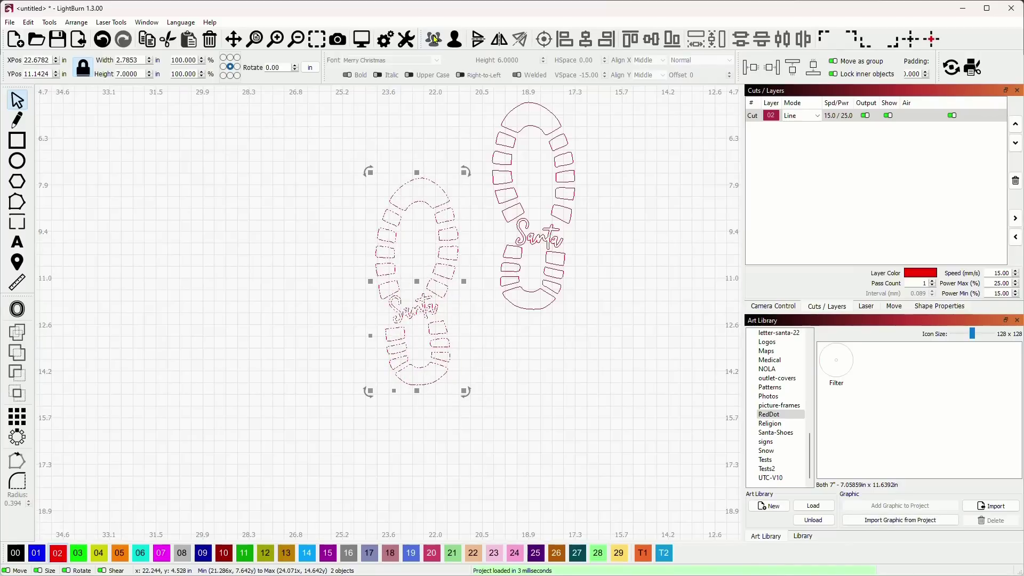
pyautogui.click(585, 287)
pyautogui.moveTo(590, 273); pyautogui.dragTo(516, 295)
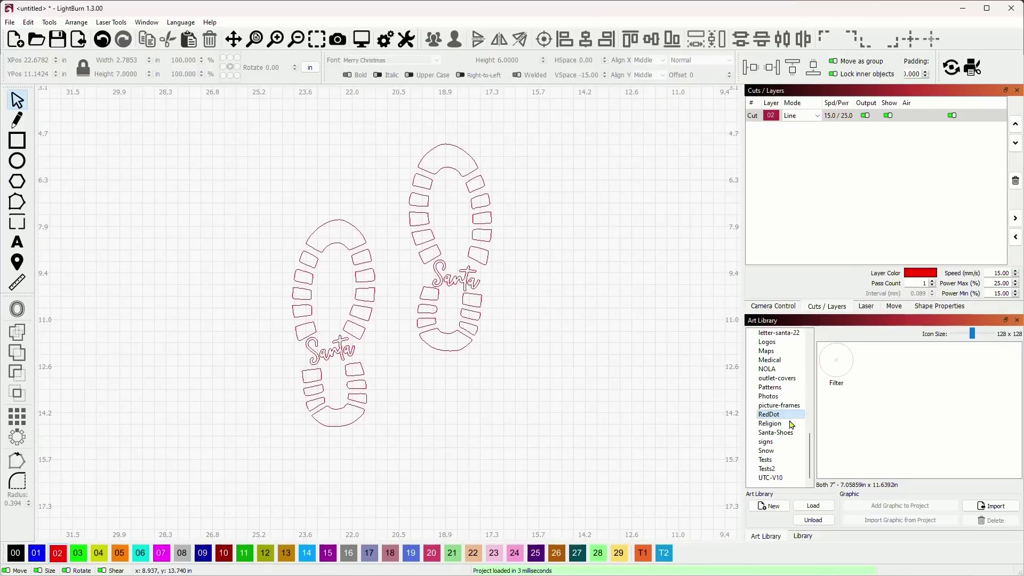
# Open the Art Library's Snow folder and browse its numbered snowflake graphics
pyautogui.click(777, 453)
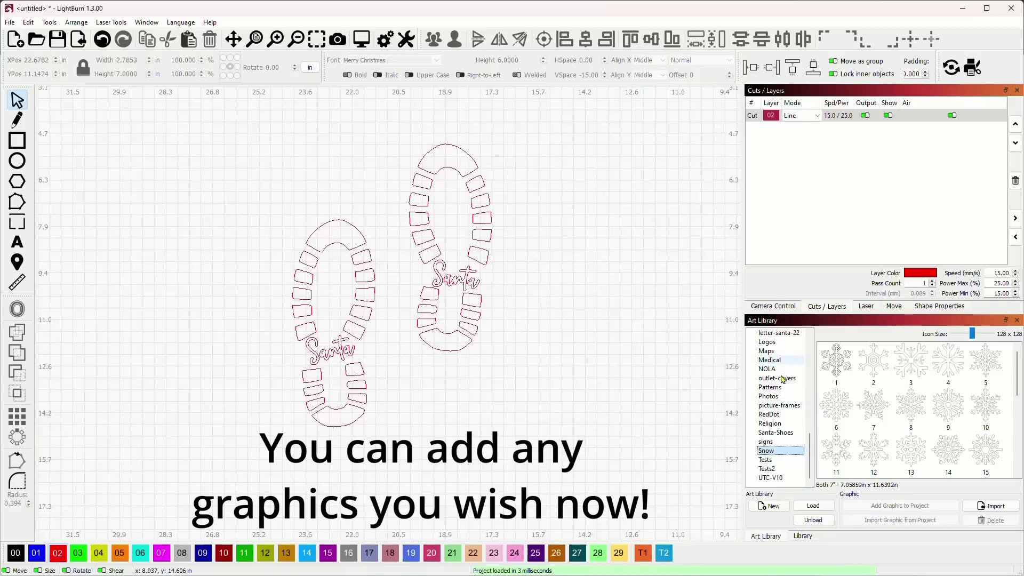
pyautogui.scroll(-5, 891, 409)
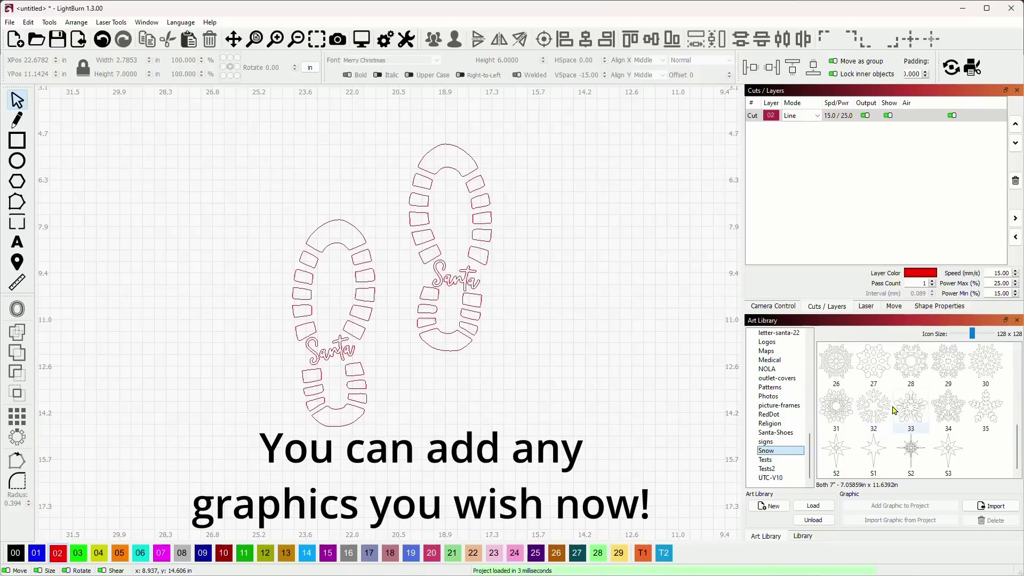
pyautogui.scroll(3, 894, 409)
pyautogui.scroll(-3, 895, 409)
pyautogui.scroll(1, 885, 400)
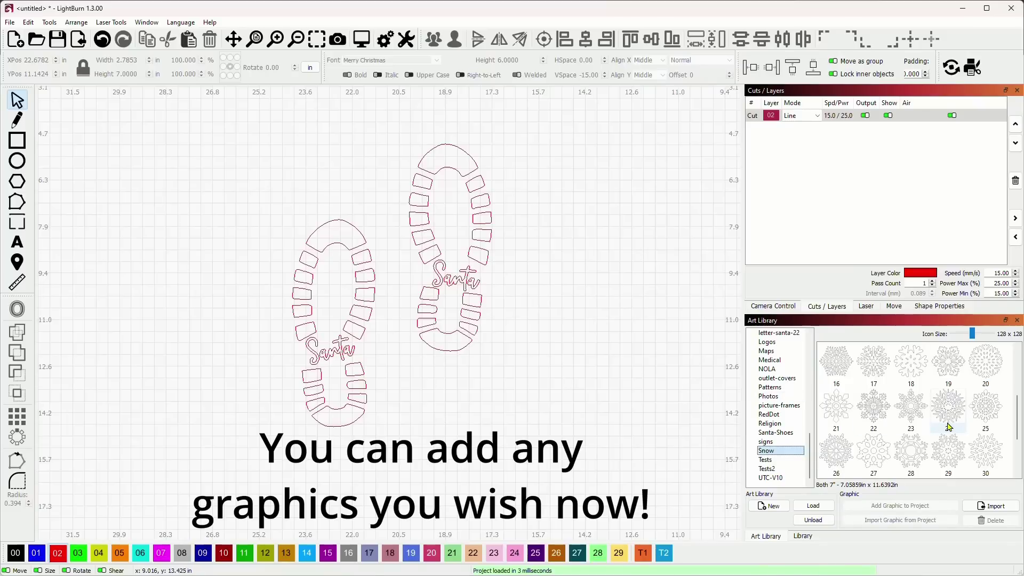
# Place snowflake 32, scaled to about 0.98 in, in the right toe and copy it into the left toe
pyautogui.scroll(-2, 938, 427)
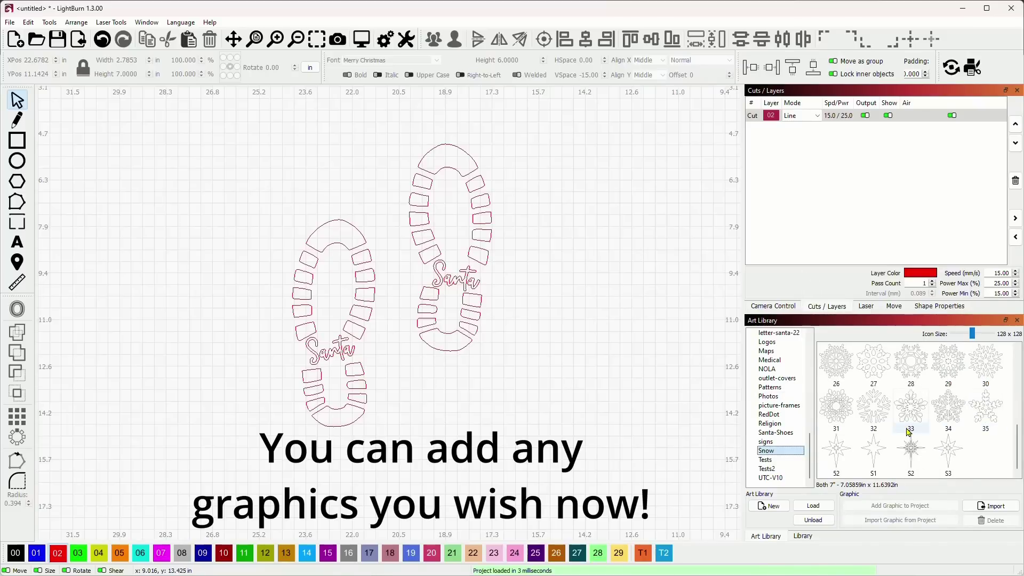
pyautogui.moveTo(909, 431)
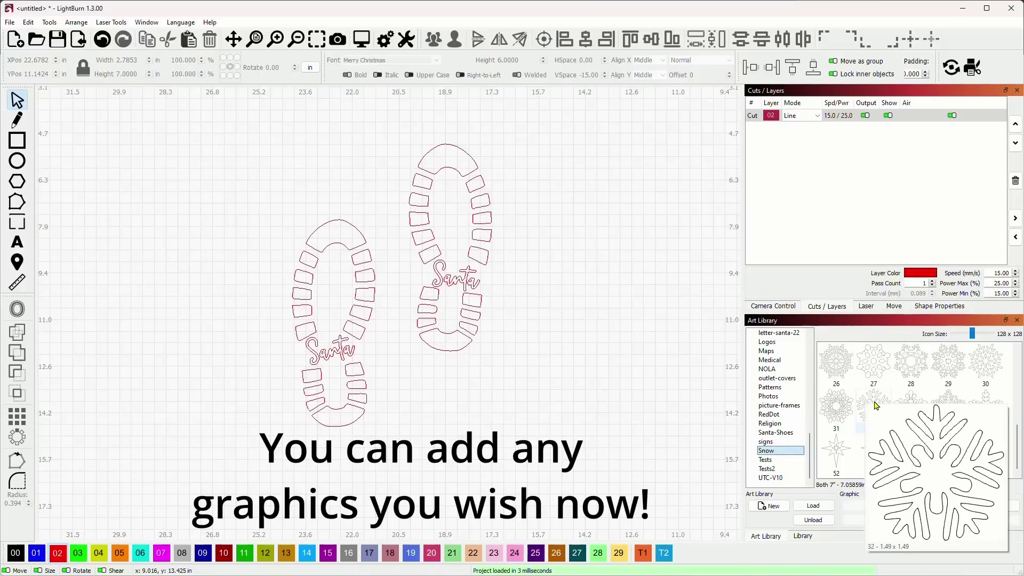
pyautogui.doubleClick(874, 406)
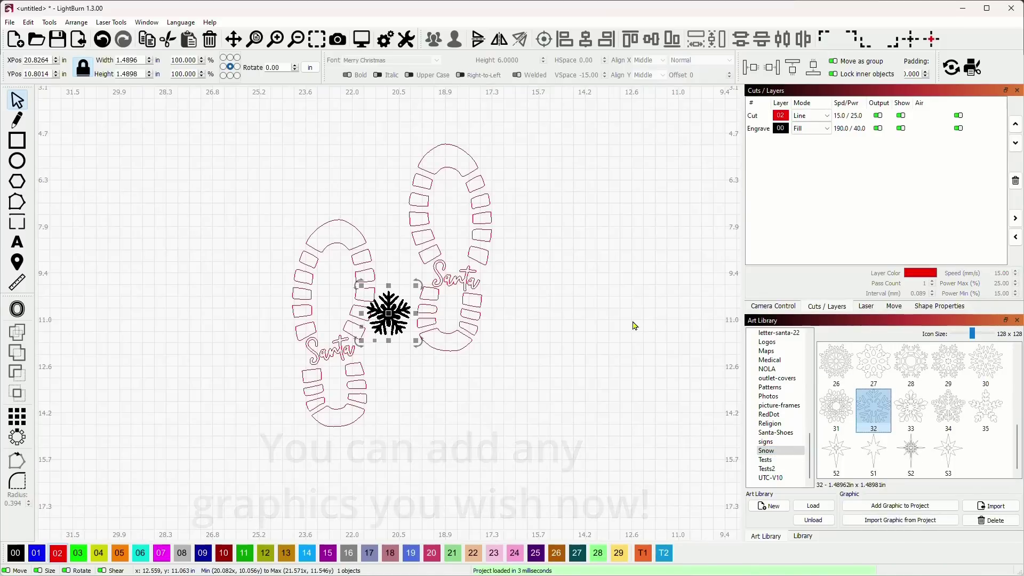
pyautogui.moveTo(421, 353); pyautogui.dragTo(472, 235)
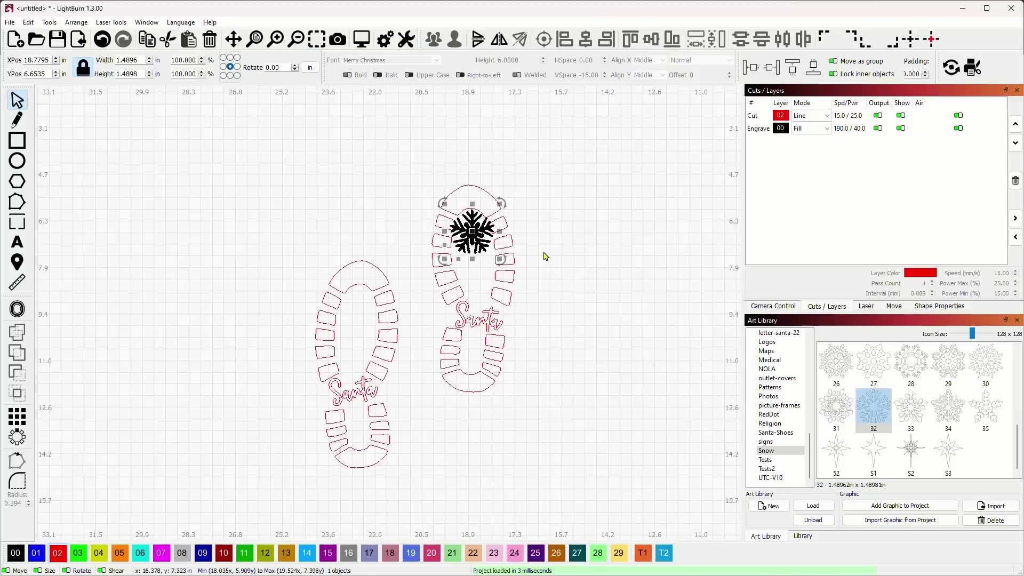
pyautogui.moveTo(500, 204); pyautogui.dragTo(491, 218)
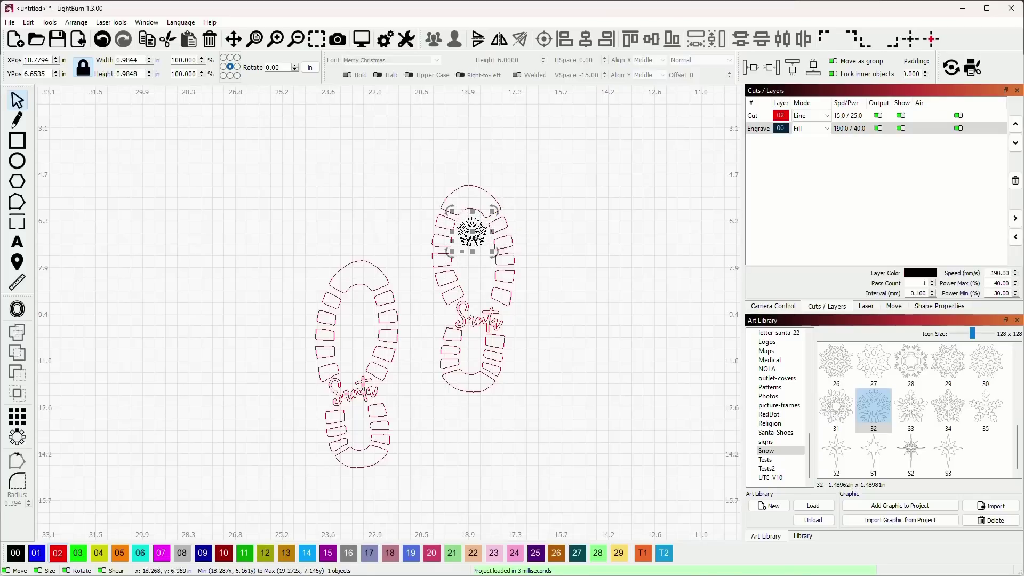
pyautogui.moveTo(472, 233); pyautogui.dragTo(358, 307)
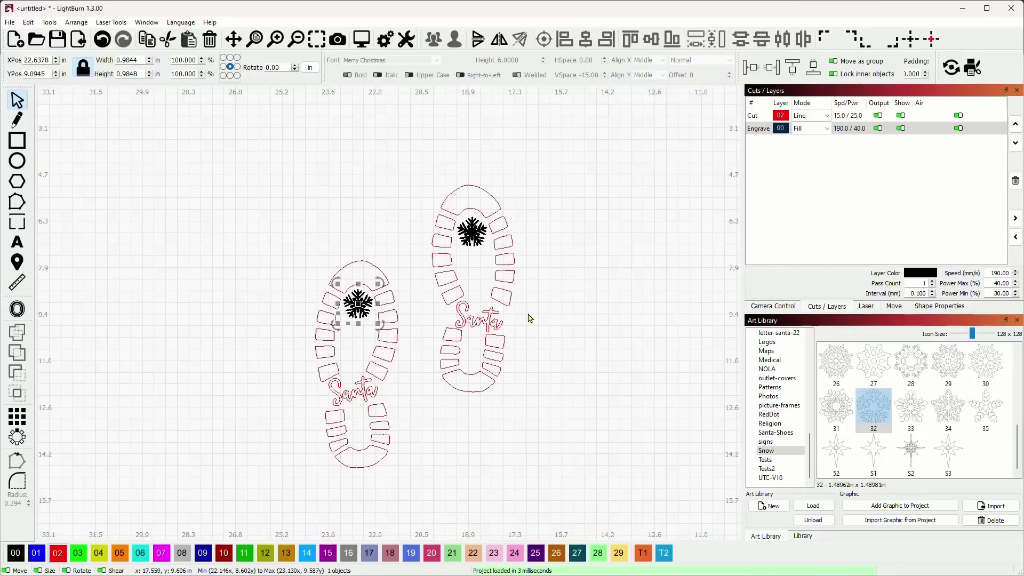
pyautogui.click(607, 293)
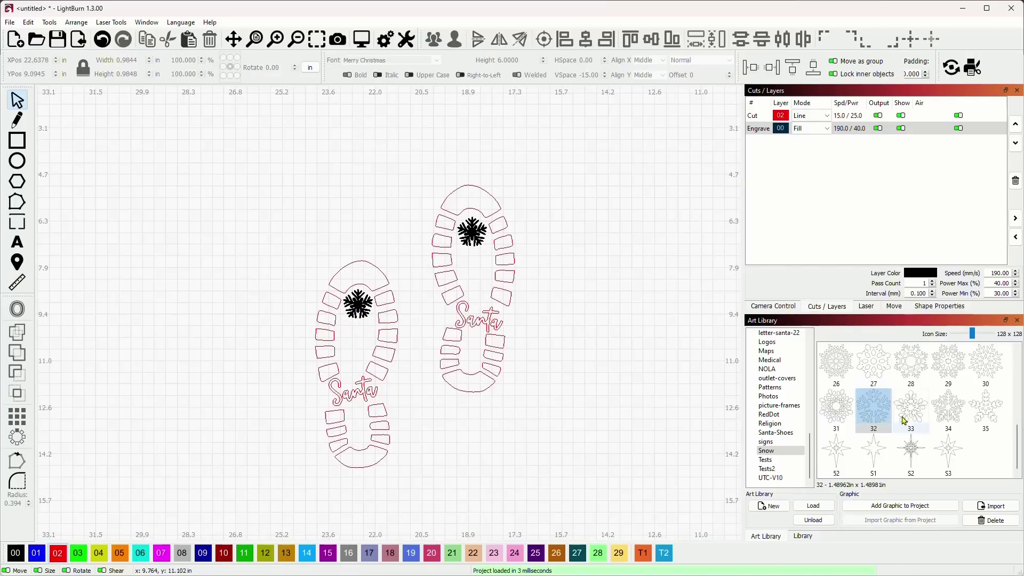
# Add snowflake 35 to the right boot, shrunk to about 0.87 in, slightly rotated and mirrored
pyautogui.doubleClick(993, 411)
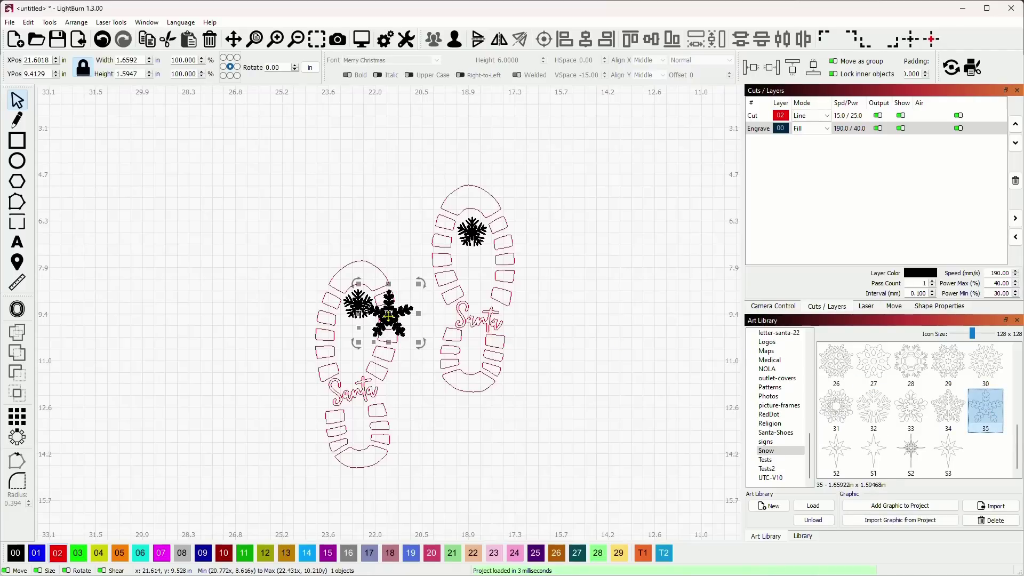
pyautogui.moveTo(388, 319); pyautogui.dragTo(482, 276)
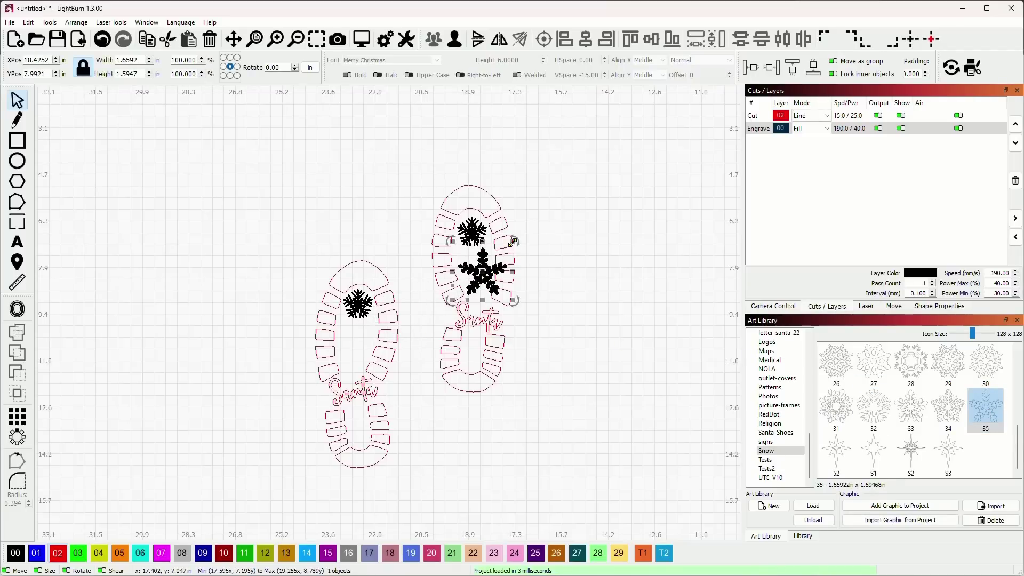
pyautogui.moveTo(509, 245); pyautogui.dragTo(497, 272)
pyautogui.scroll(4, 486, 259)
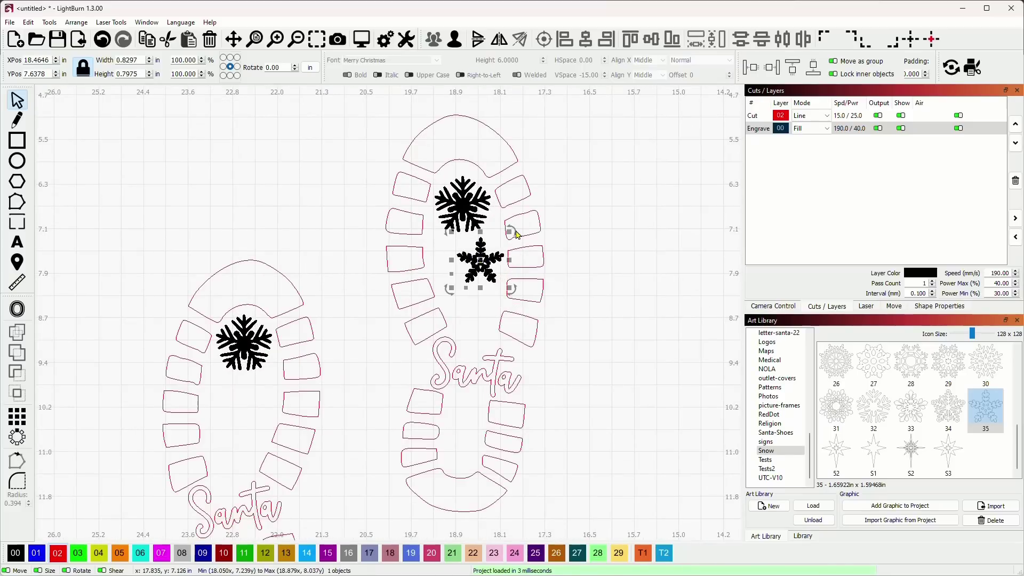
pyautogui.moveTo(509, 230); pyautogui.dragTo(519, 244)
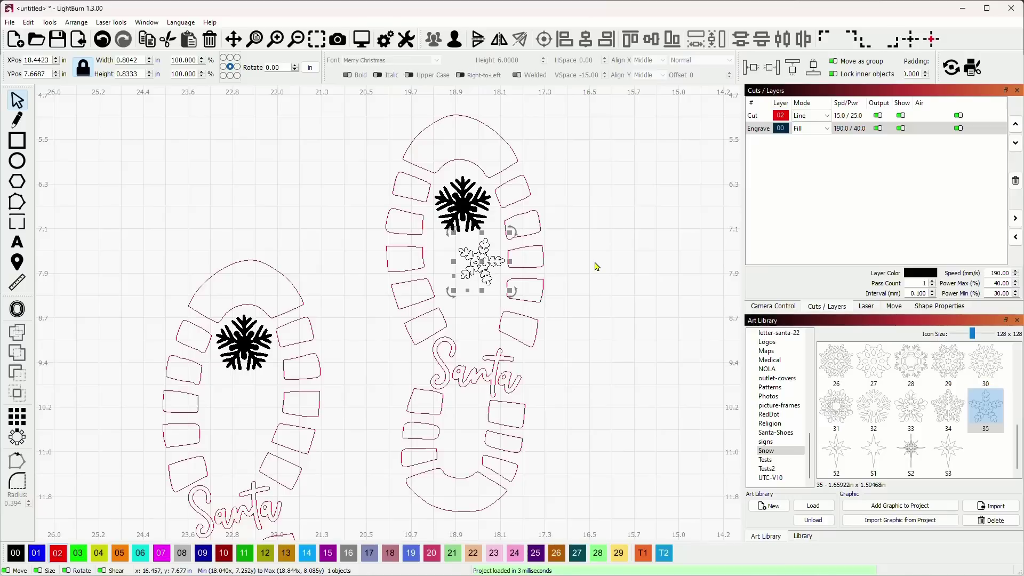
pyautogui.click(499, 39)
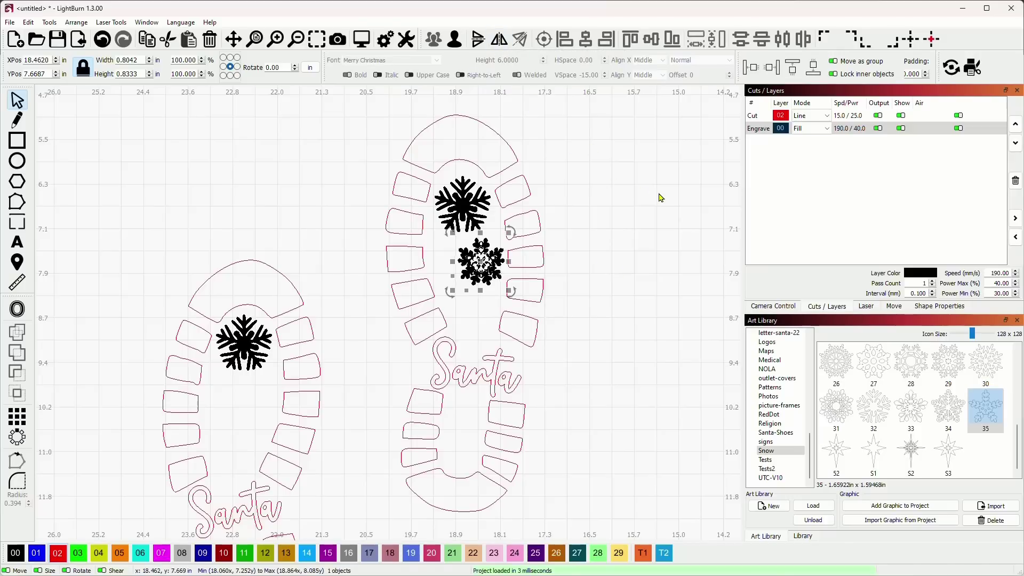
# Shift a copy to the left to form a pair and shrink the left small snowflake
pyautogui.press('Left')
pyautogui.press('Left')
pyautogui.press('Left')
pyautogui.press('Left')
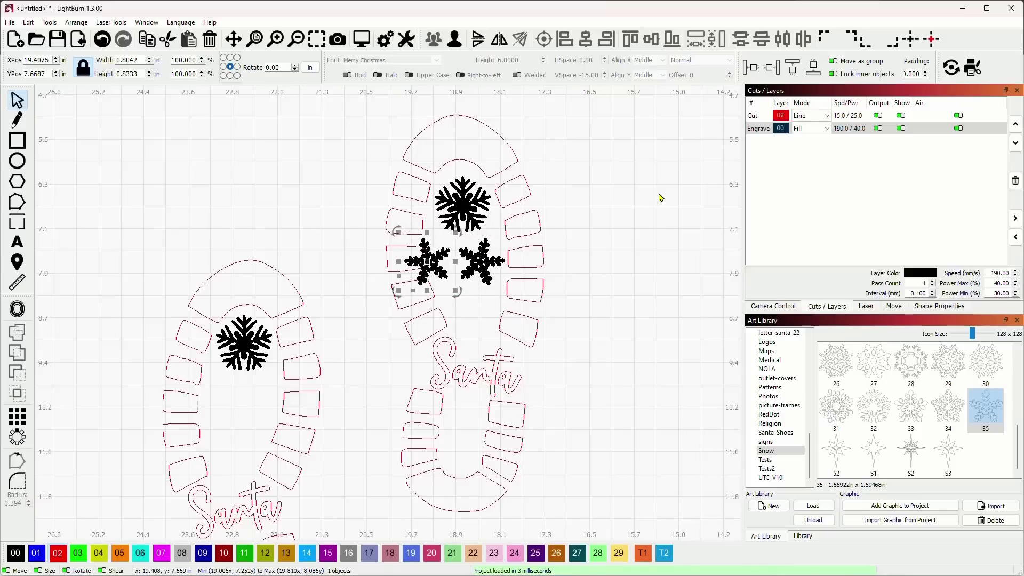
pyautogui.click(484, 256)
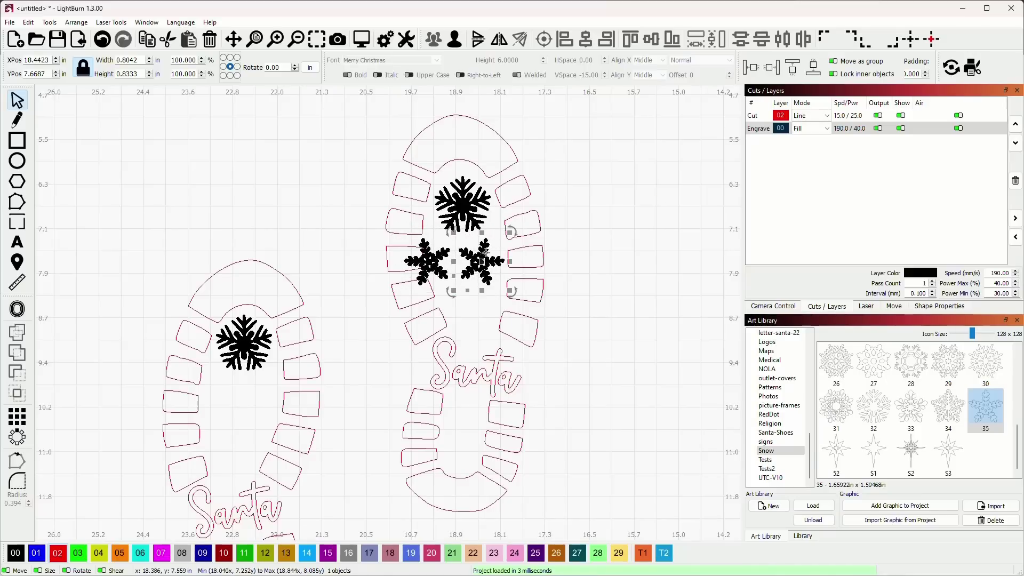
pyautogui.moveTo(510, 234); pyautogui.dragTo(503, 241)
pyautogui.hotkey('ctrl', 'z')
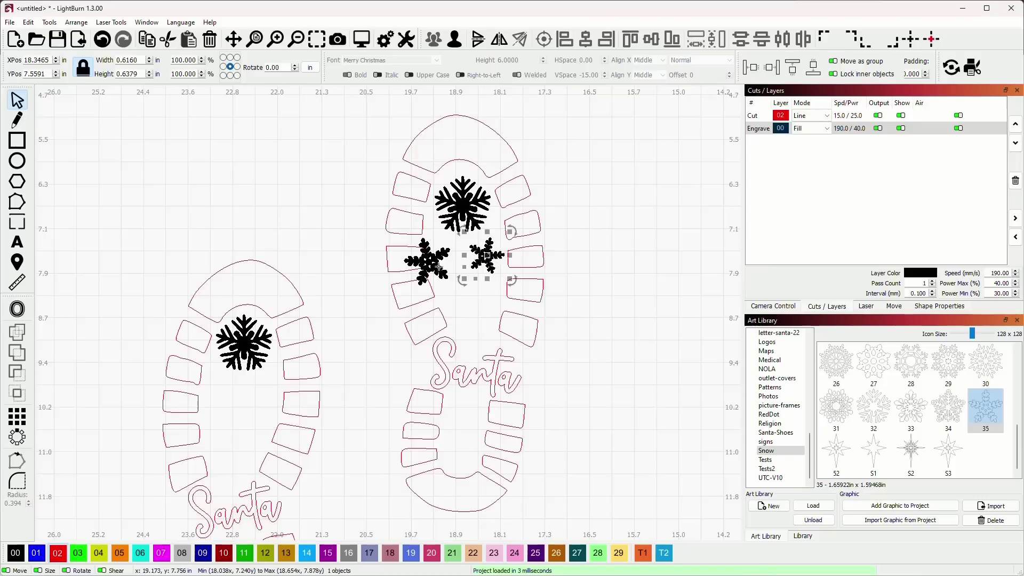
pyautogui.click(433, 262)
pyautogui.moveTo(399, 288); pyautogui.dragTo(443, 258)
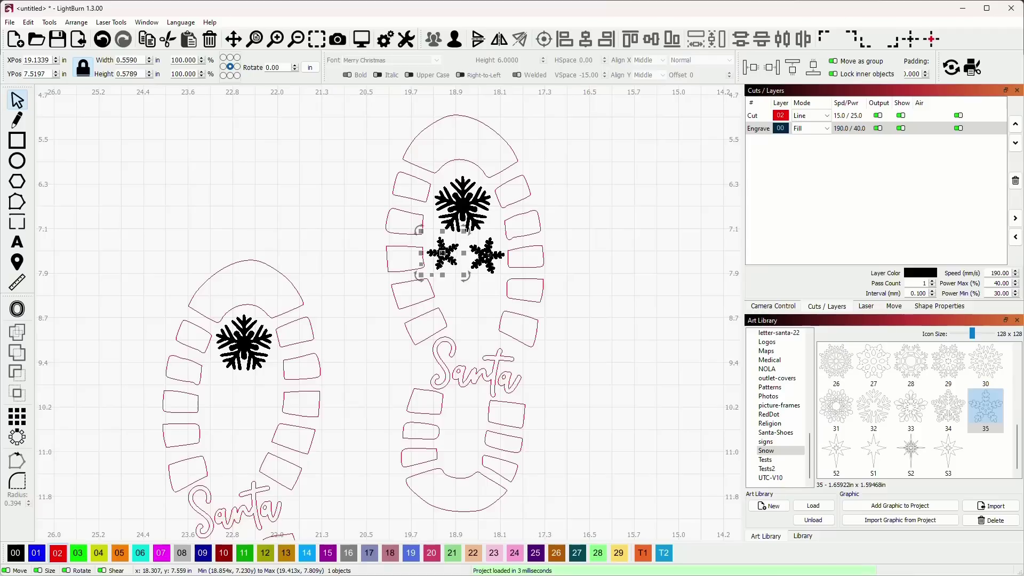
# Copy both small snowflakes into the left boot and clear the selection
pyautogui.keyDown('shift'); pyautogui.click(488, 247); pyautogui.keyUp('shift')
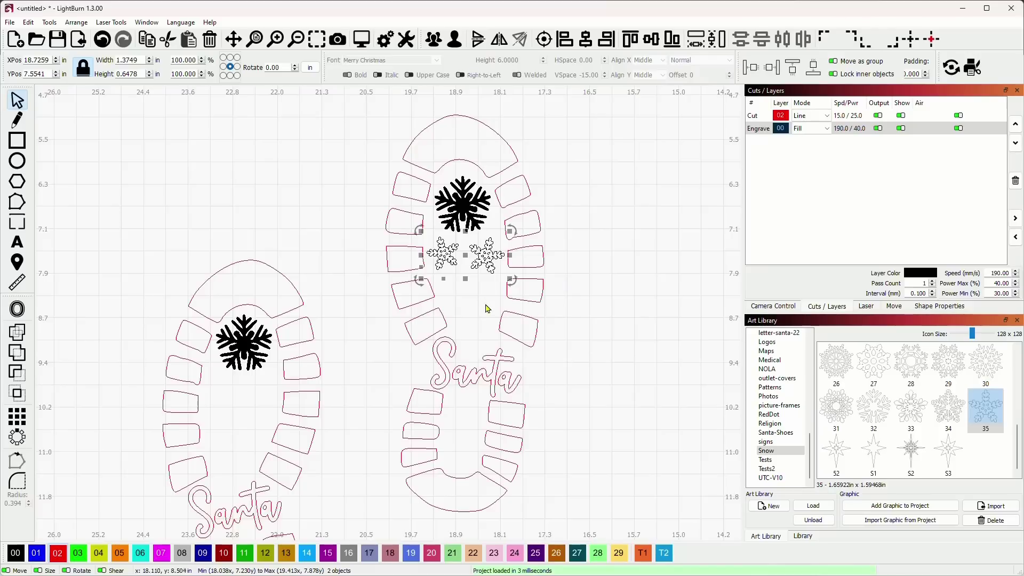
pyautogui.moveTo(465, 256); pyautogui.dragTo(254, 397)
pyautogui.click(633, 336)
pyautogui.moveTo(632, 338); pyautogui.dragTo(643, 272)
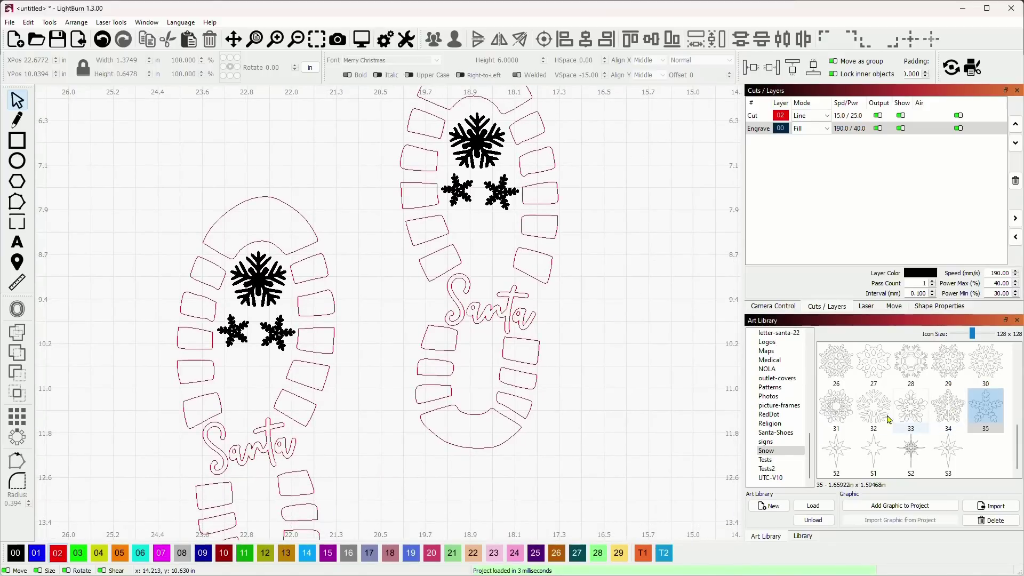
# Add star S1 under the Santa text in the right boot, shrunk below an inch and tilted
pyautogui.doubleClick(879, 449)
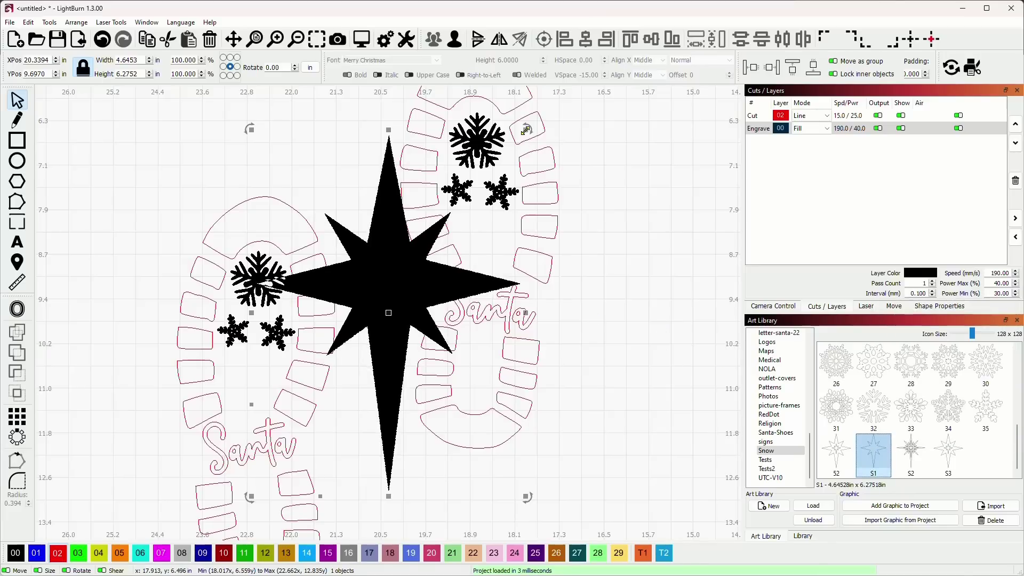
pyautogui.moveTo(527, 130); pyautogui.dragTo(343, 353)
pyautogui.moveTo(349, 387); pyautogui.dragTo(519, 317)
pyautogui.moveTo(530, 281); pyautogui.dragTo(482, 346)
pyautogui.moveTo(452, 387); pyautogui.dragTo(476, 366)
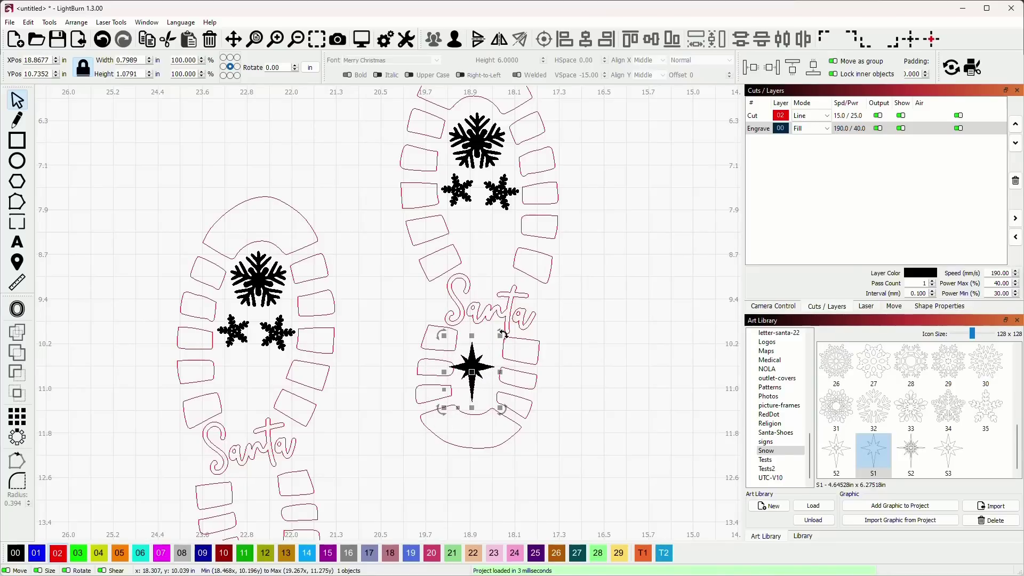
pyautogui.moveTo(503, 334); pyautogui.dragTo(478, 371)
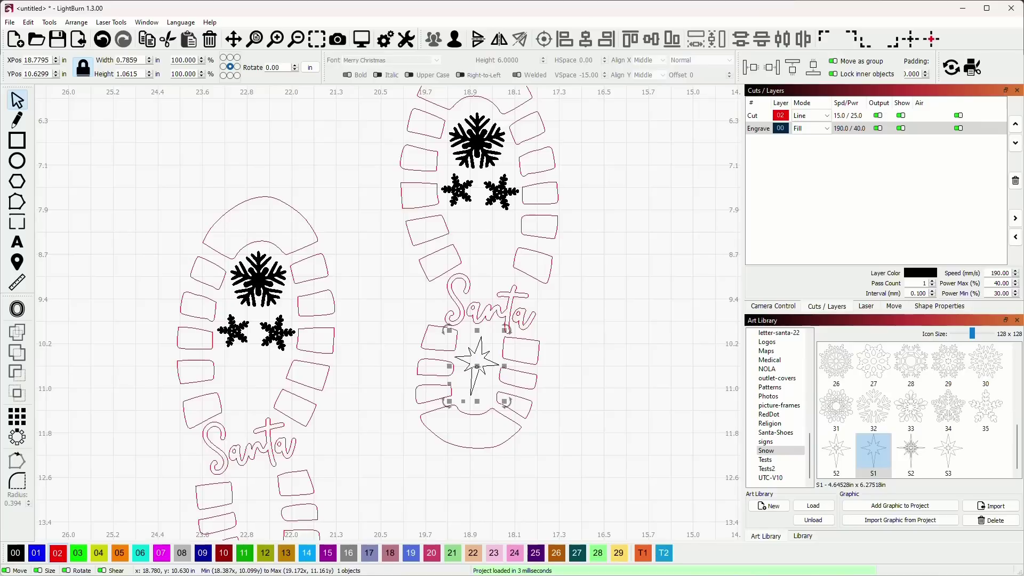
# Mirror the star horizontally and place a copy in the left boot's heel
pyautogui.click(500, 40)
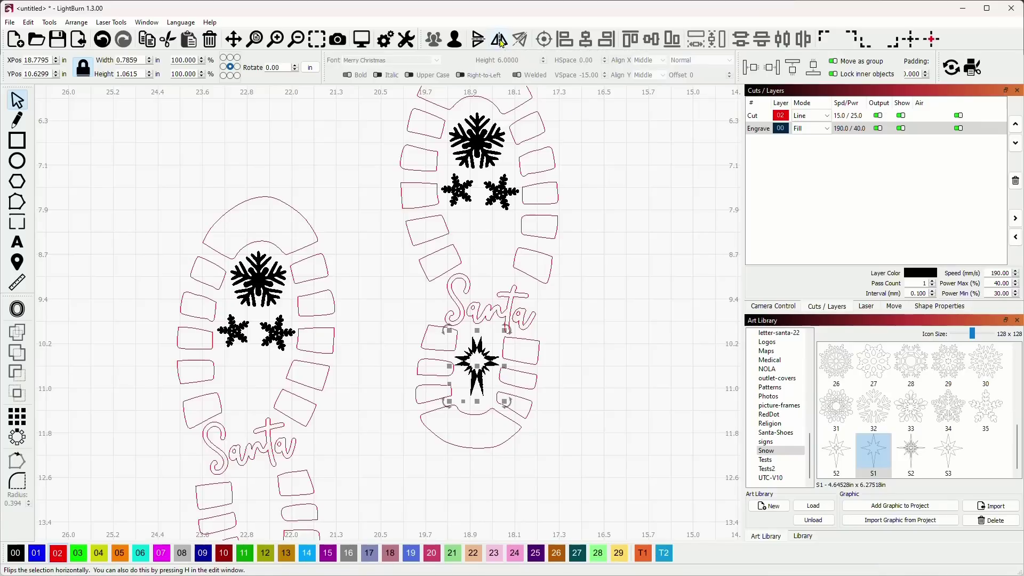
pyautogui.moveTo(374, 310); pyautogui.dragTo(415, 191)
pyautogui.moveTo(525, 217); pyautogui.dragTo(308, 368)
pyautogui.click(437, 360)
pyautogui.scroll(5, 416, 352)
pyautogui.hscroll(2, 416, 352)
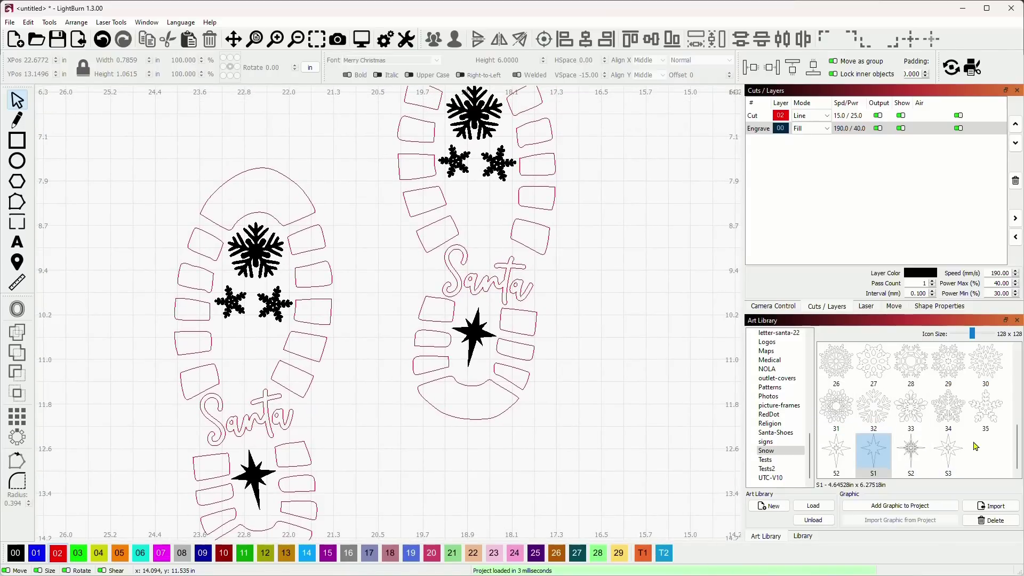
# Add snowflake 12, scaled down beneath the pair in the right boot, mirrored horizontally
pyautogui.scroll(3, 942, 433)
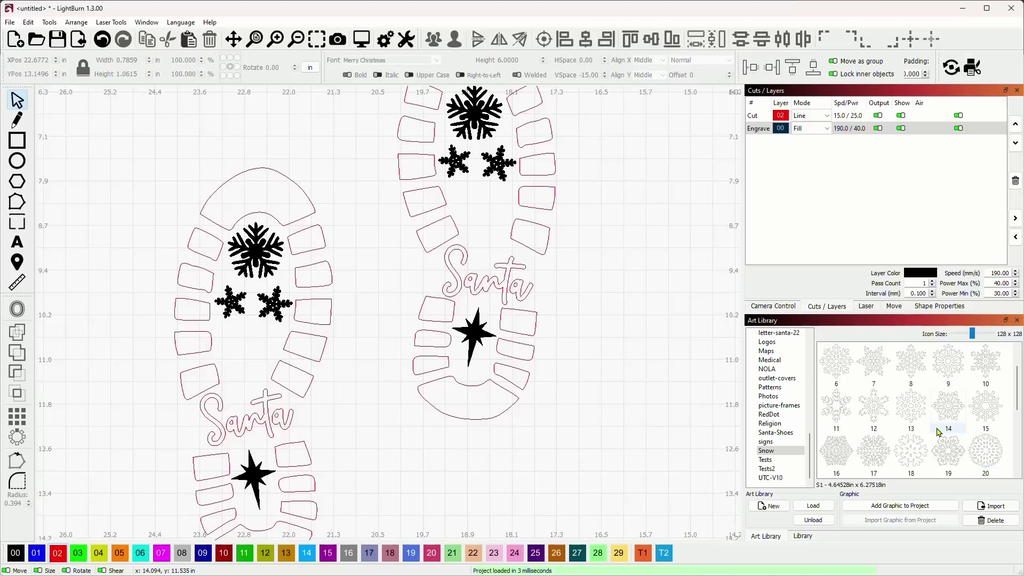
pyautogui.doubleClick(877, 411)
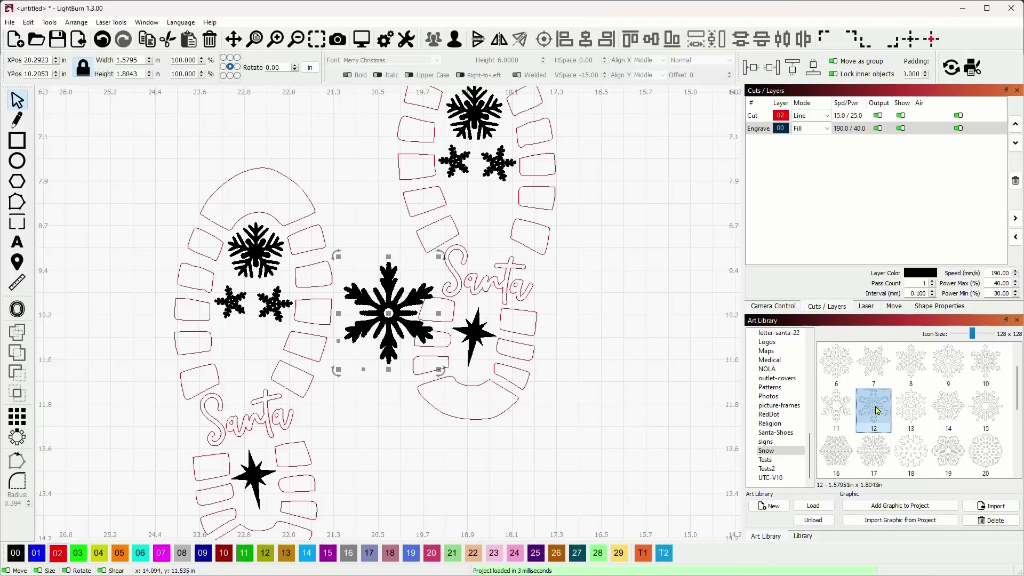
pyautogui.moveTo(439, 256); pyautogui.dragTo(545, 227)
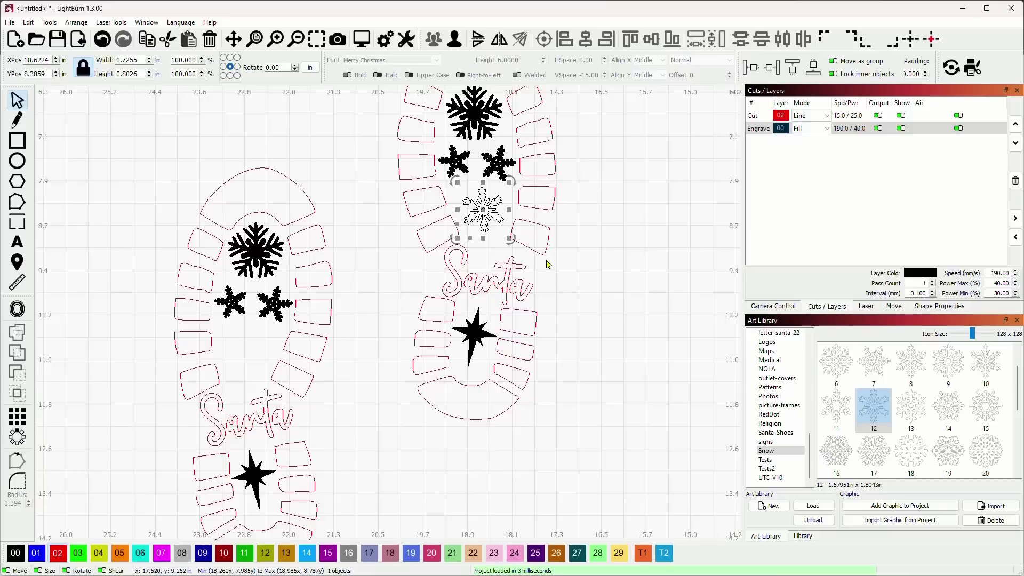
pyautogui.click(499, 47)
# Duplicate that snowflake with Ctrl+C/Ctrl+V and drag the copy into the left boot
pyautogui.hotkey('ctrl', 'c')
pyautogui.hotkey('ctrl', 'v')
pyautogui.moveTo(455, 225); pyautogui.dragTo(221, 365)
pyautogui.scroll(-2, 589, 283)
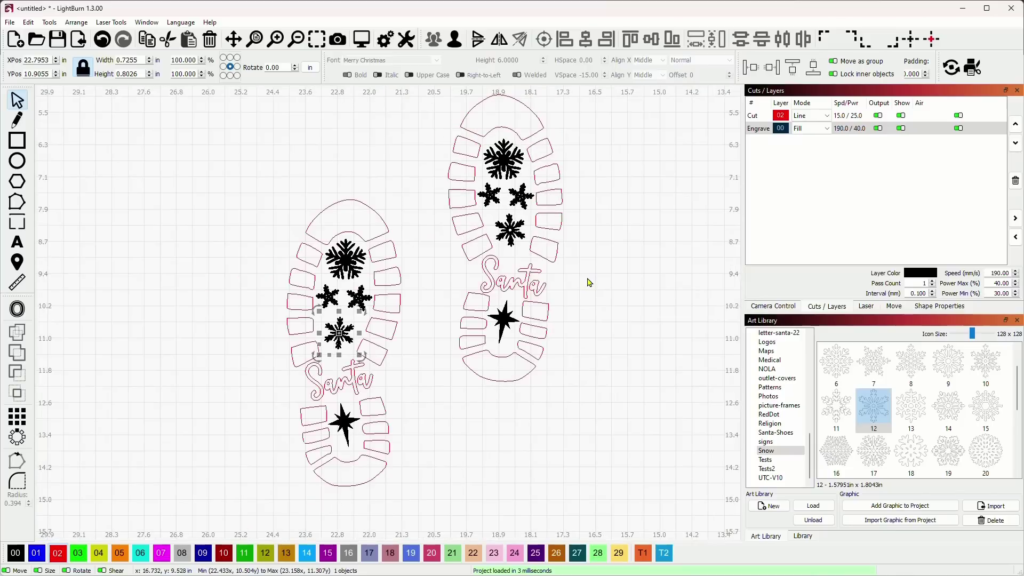
pyautogui.scroll(-2, 614, 272)
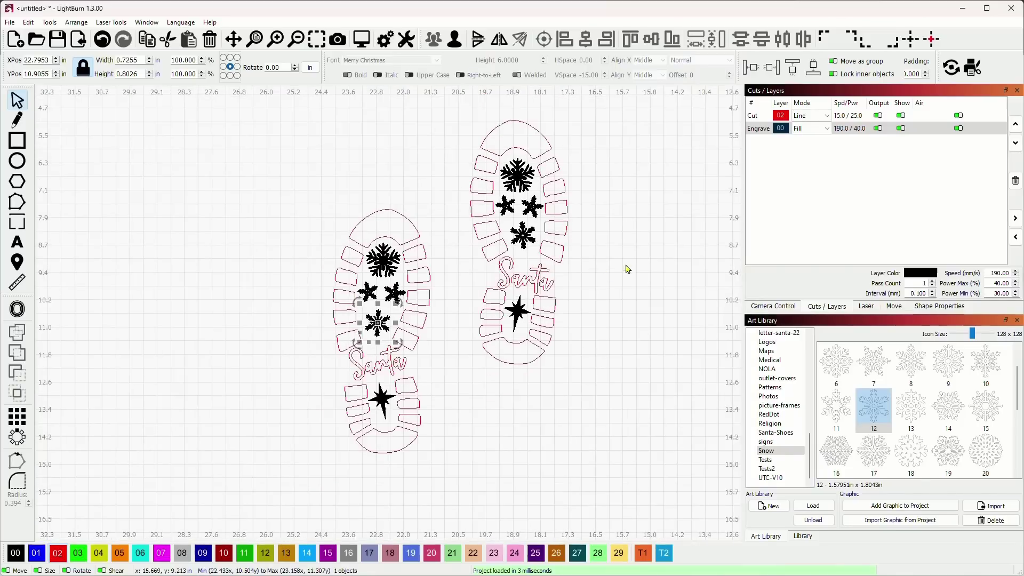
# Assign the snowflakes and star inside each boot print to the 02 Cut layer
pyautogui.moveTo(348, 130); pyautogui.dragTo(529, 377)
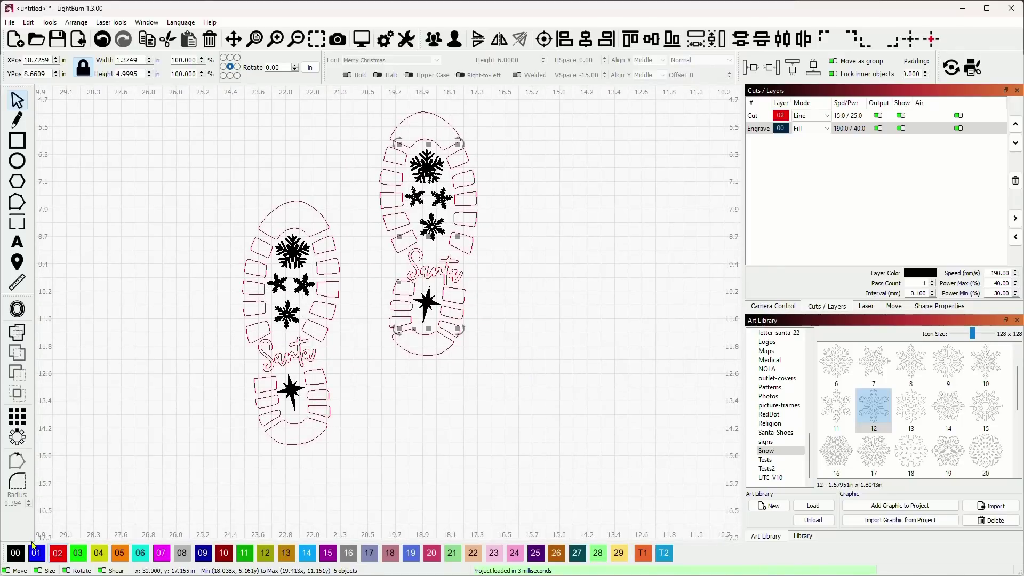
pyautogui.click(57, 553)
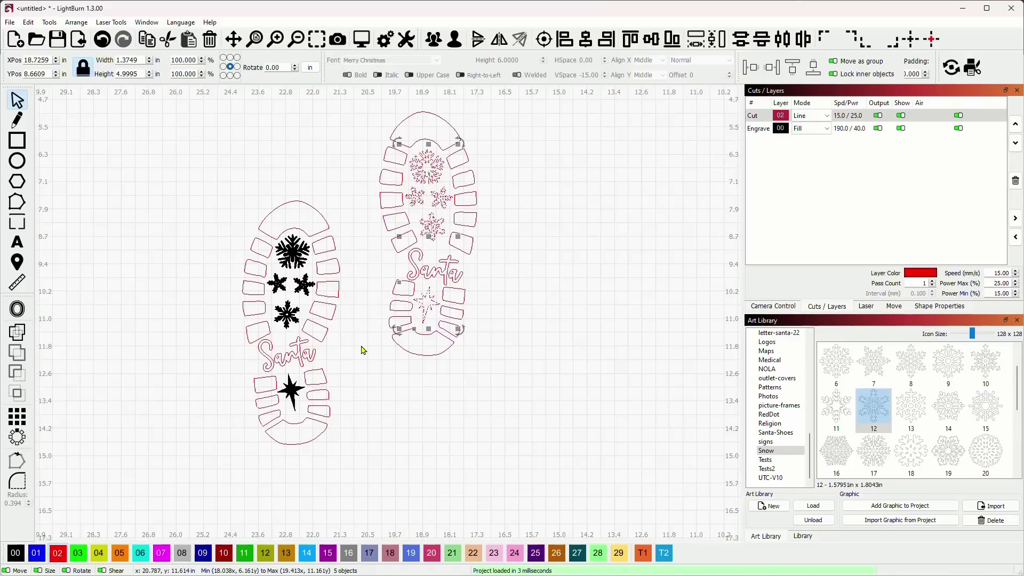
pyautogui.moveTo(222, 220); pyautogui.dragTo(347, 434)
pyautogui.click(57, 552)
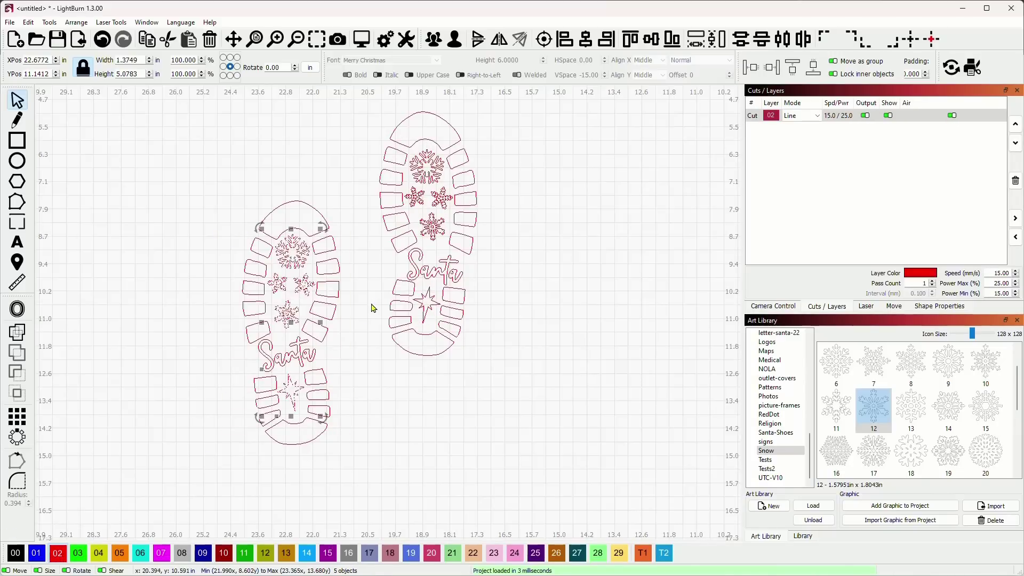
pyautogui.scroll(4, 373, 300)
pyautogui.scroll(4, 372, 217)
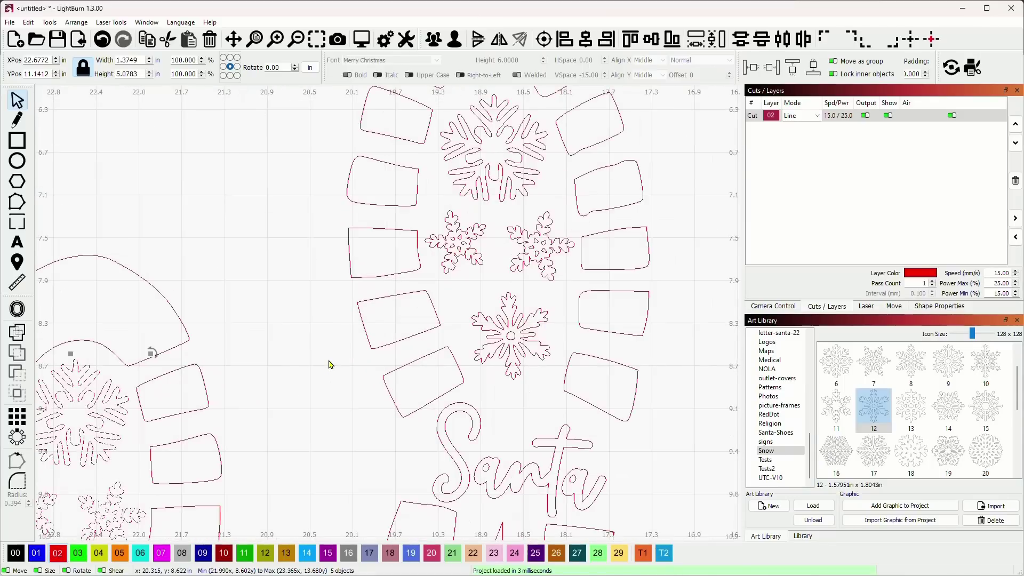
pyautogui.hscroll(3, 480, 285)
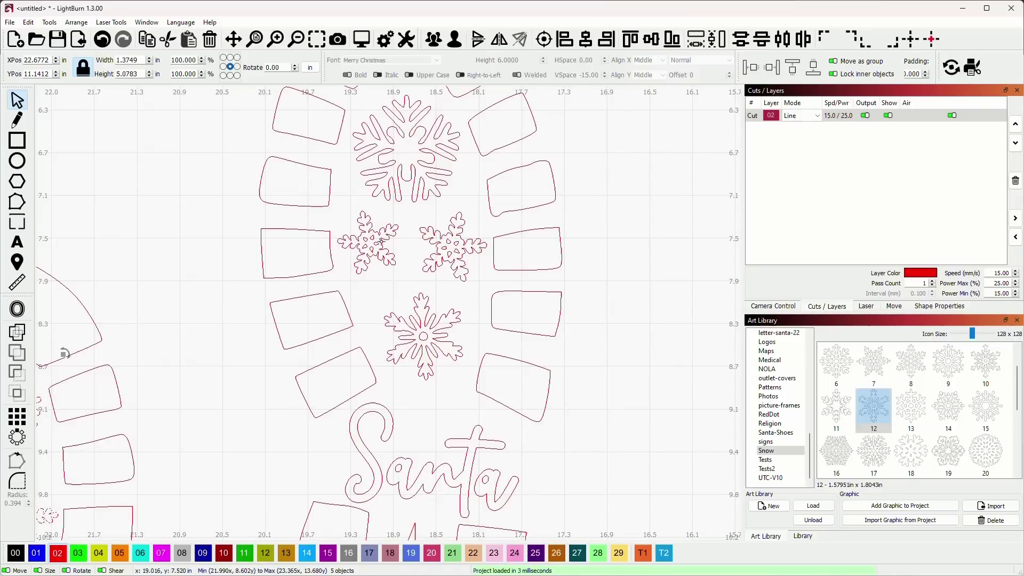
# Inspect the pieces of the two small snowflakes in the right boot
pyautogui.press('Escape')
pyautogui.click(396, 250)
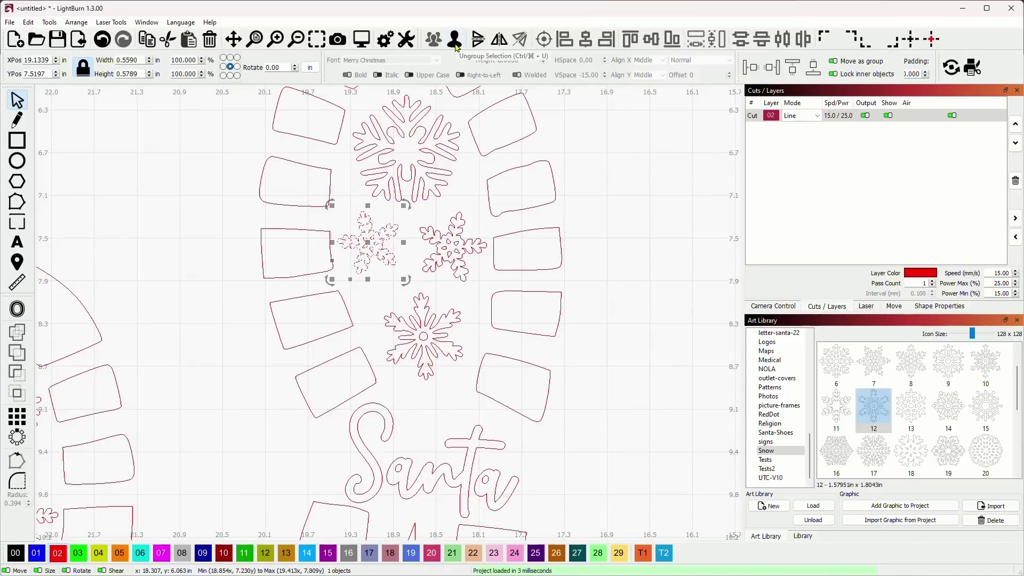
pyautogui.click(636, 184)
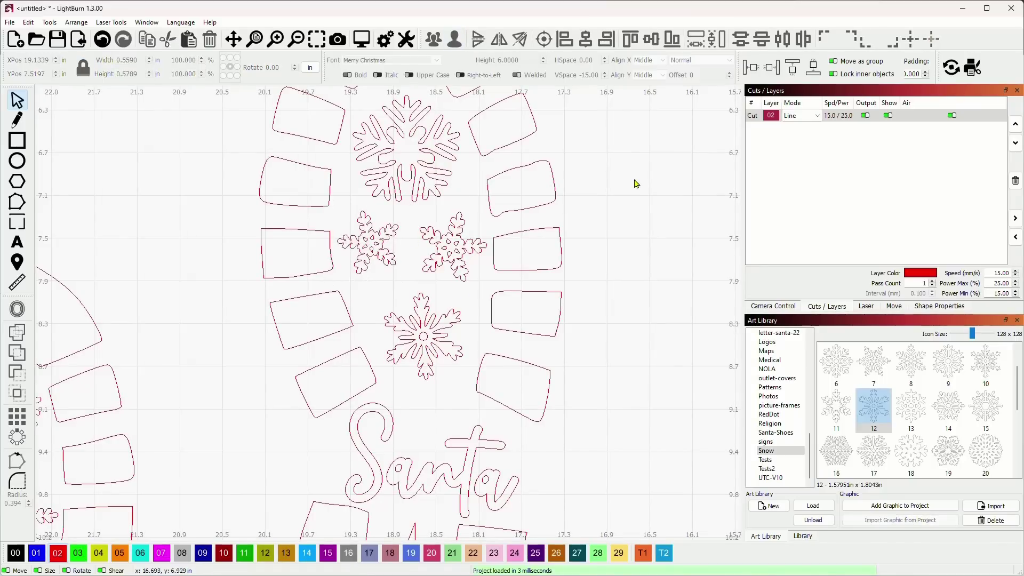
pyautogui.moveTo(337, 222); pyautogui.dragTo(414, 273)
pyautogui.click(414, 273)
pyautogui.click(473, 264)
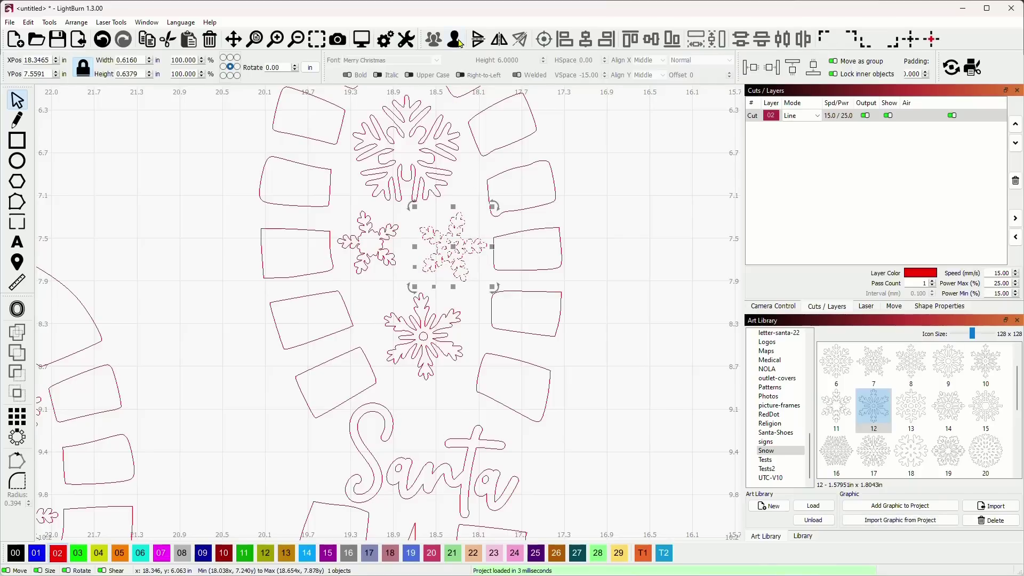
pyautogui.click(556, 273)
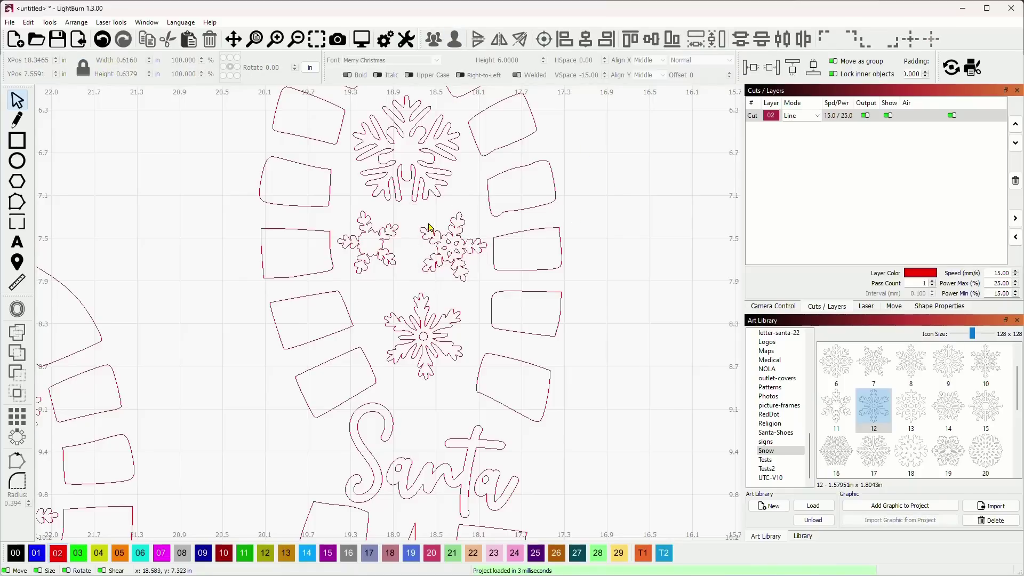
pyautogui.moveTo(431, 228); pyautogui.dragTo(472, 274)
pyautogui.press('Escape')
# Ungroup the right boot's bottom snowflake and delete its tiny centre piece
pyautogui.click(425, 308)
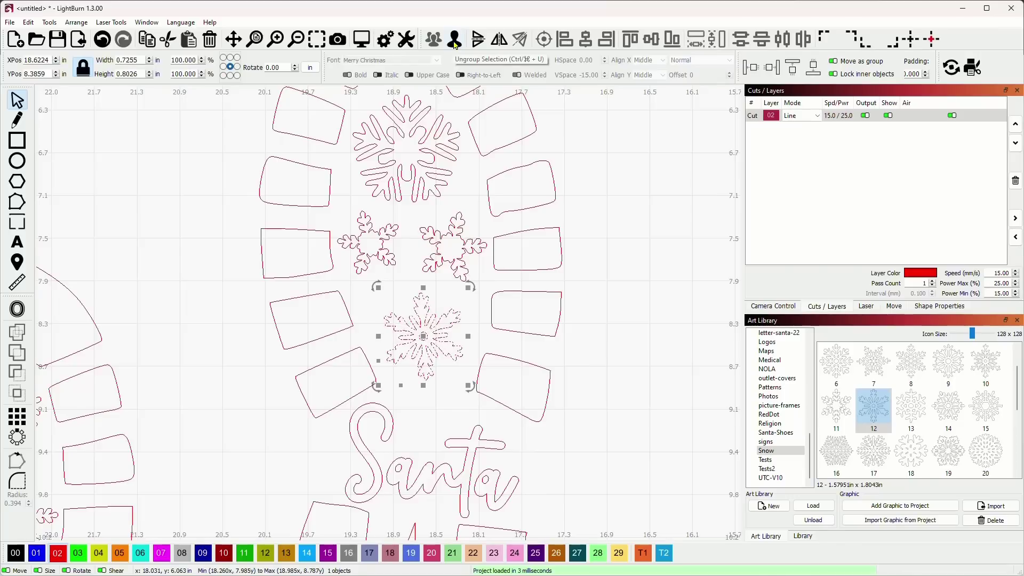
pyautogui.click(454, 42)
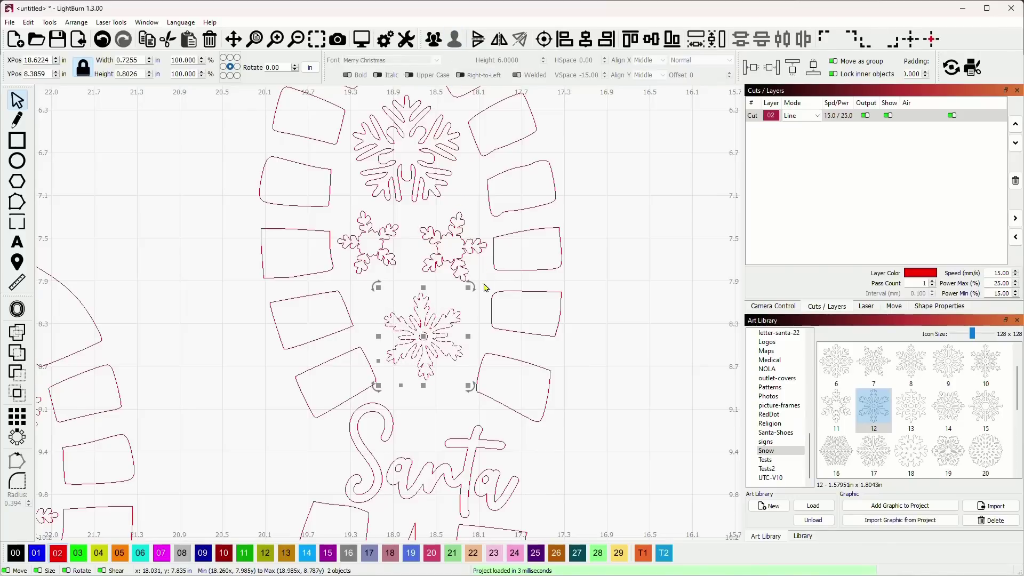
pyautogui.click(476, 302)
pyautogui.moveTo(389, 310); pyautogui.dragTo(455, 362)
pyautogui.press('Delete')
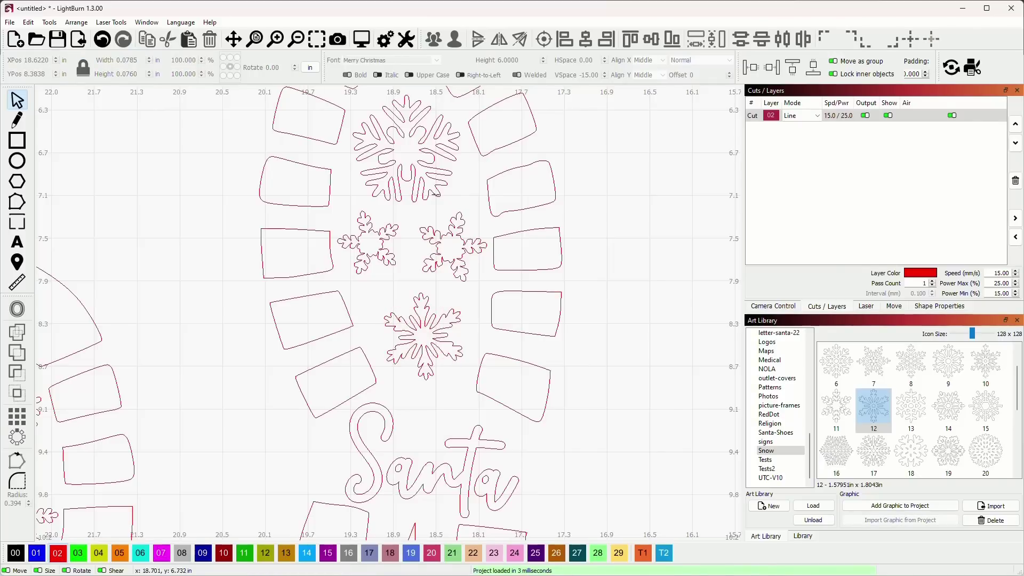
pyautogui.scroll(-1, 420, 272)
# Inspect the left boot's snowflakes and select the bottom snowflake's tiny centre piece
pyautogui.moveTo(415, 316); pyautogui.dragTo(541, 178)
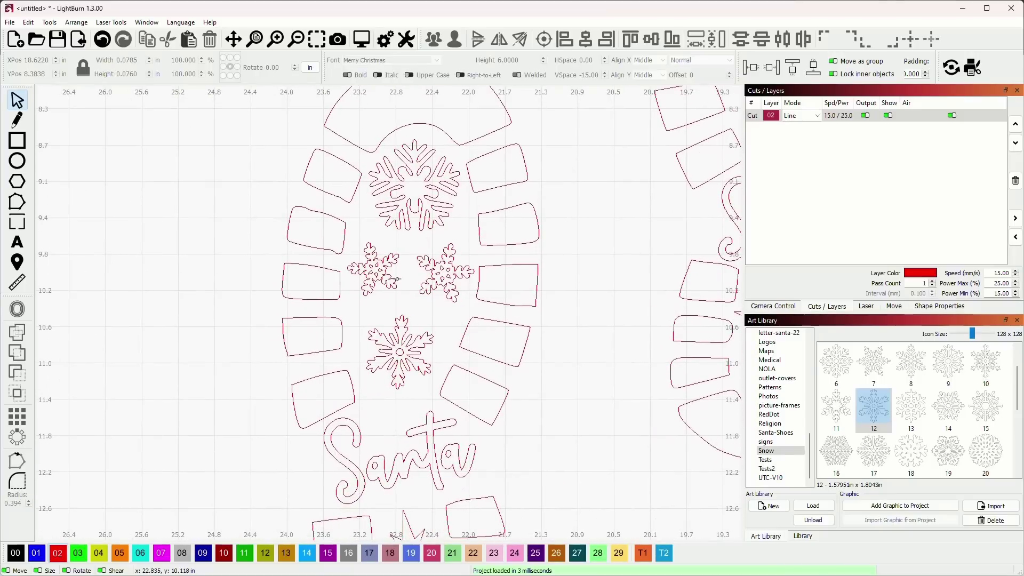
pyautogui.click(373, 268)
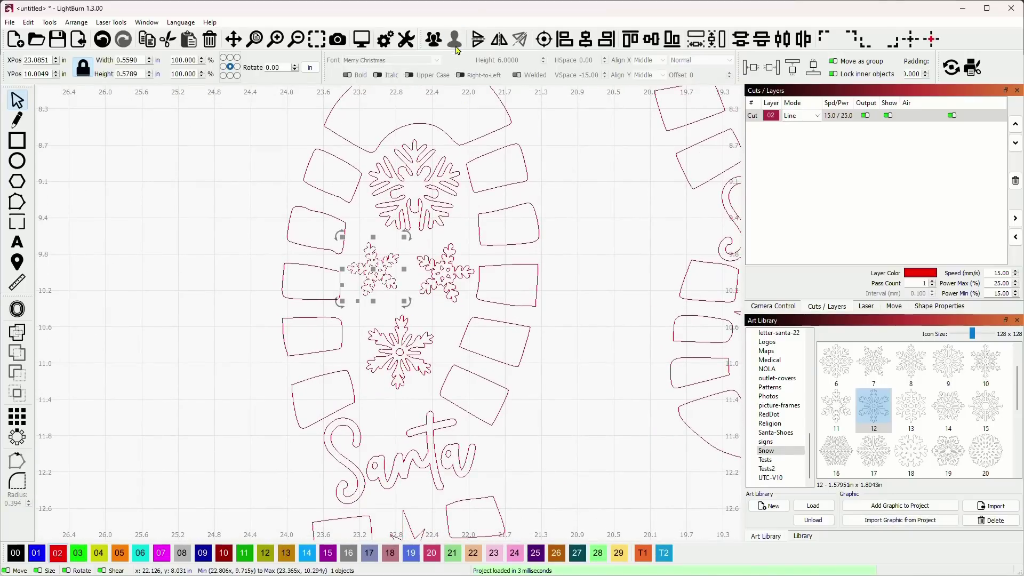
pyautogui.click(487, 289)
pyautogui.moveTo(351, 255); pyautogui.dragTo(408, 296)
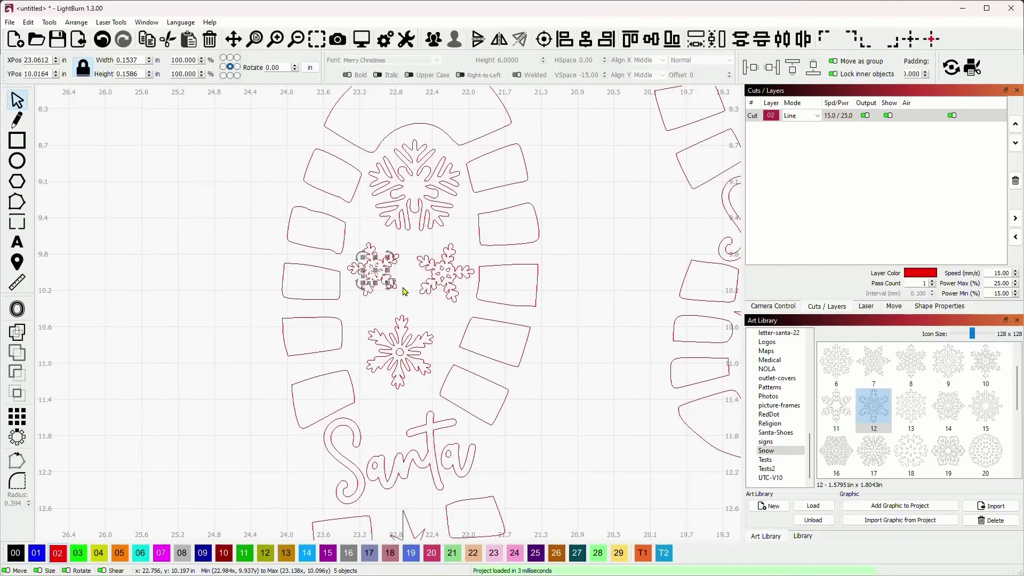
pyautogui.click(453, 283)
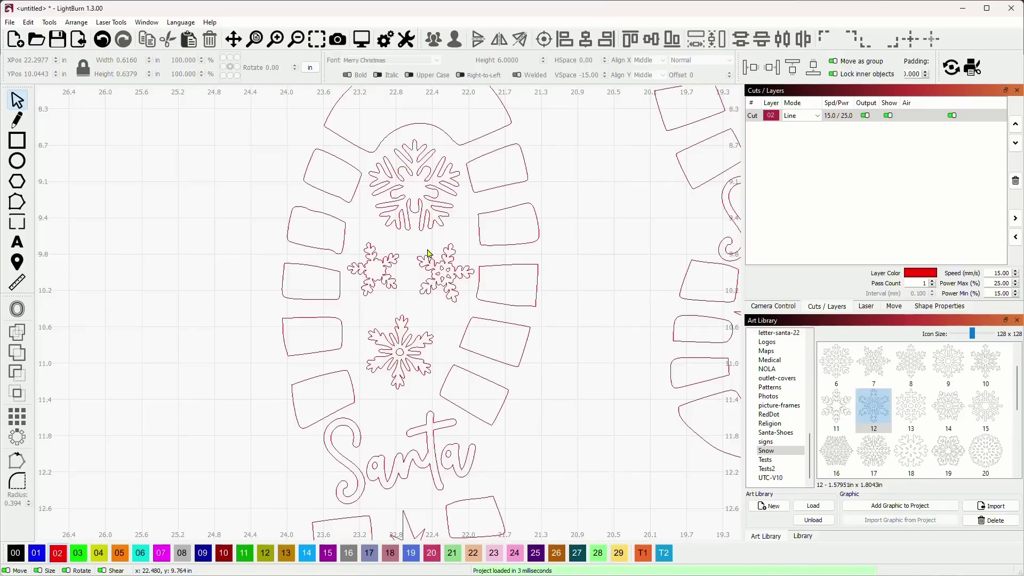
pyautogui.moveTo(428, 252); pyautogui.dragTo(464, 298)
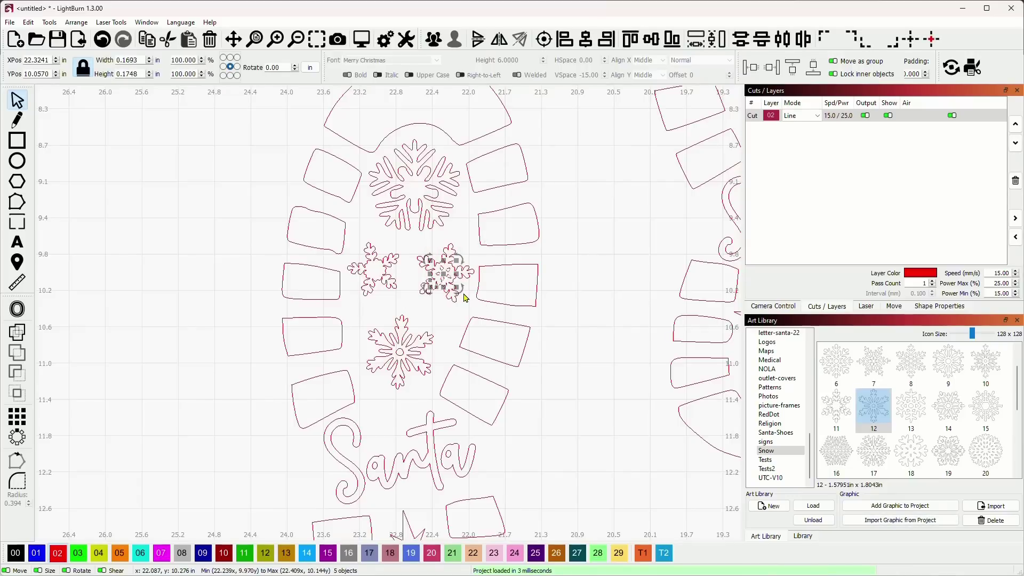
pyautogui.click(467, 298)
pyautogui.moveTo(580, 337); pyautogui.dragTo(565, 253)
pyautogui.click(406, 269)
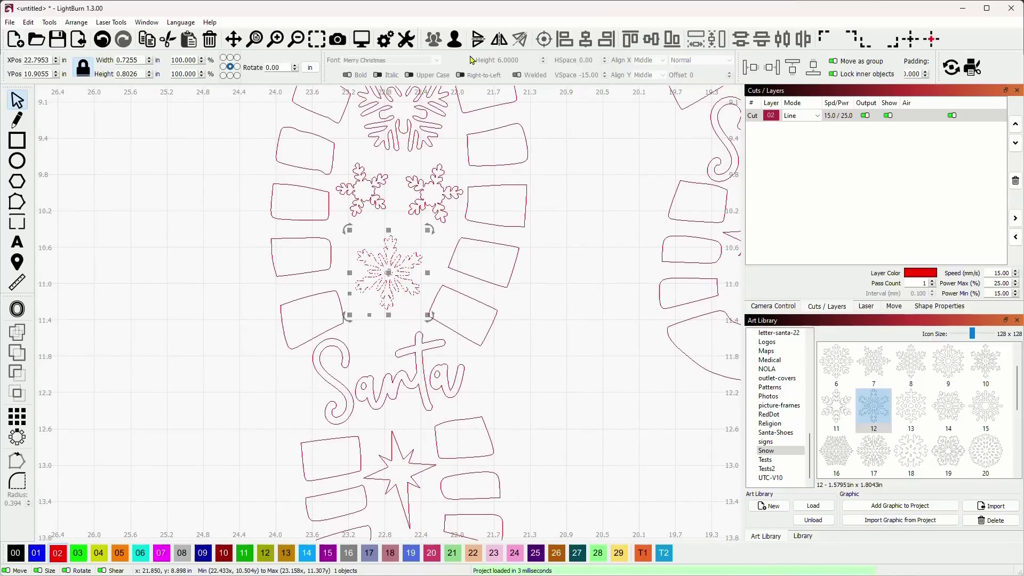
pyautogui.click(395, 214)
pyautogui.click(415, 295)
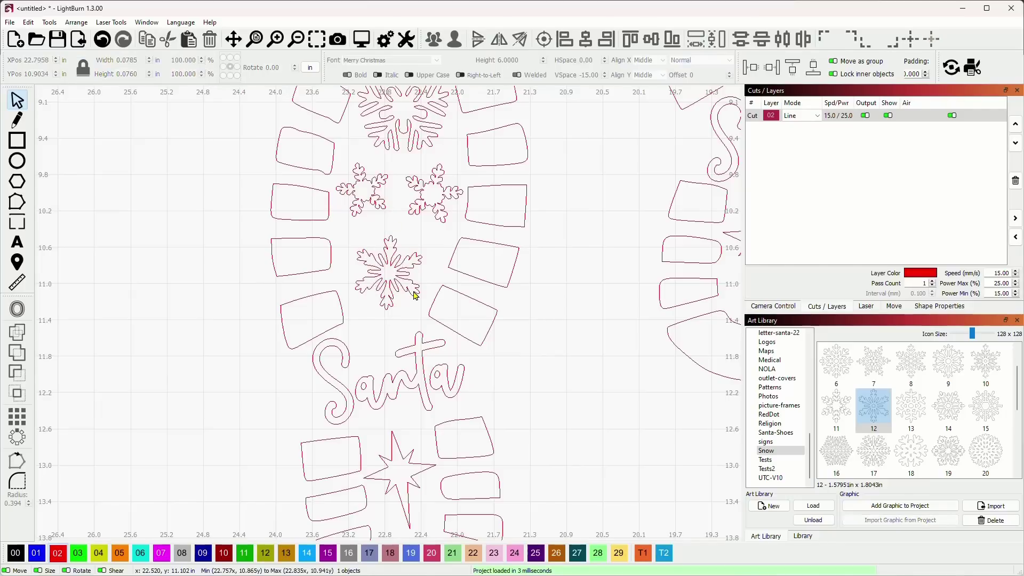
pyautogui.scroll(-5, 415, 294)
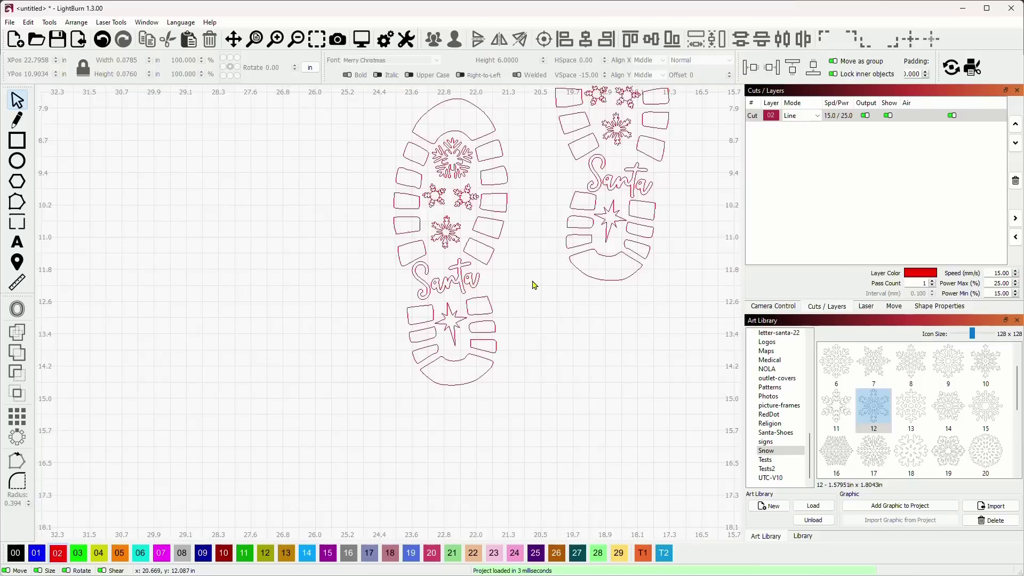
# Check each boot print's selection, then zoom out and pan to open canvas space
pyautogui.scroll(5, 511, 228)
pyautogui.hscroll(5, 498, 229)
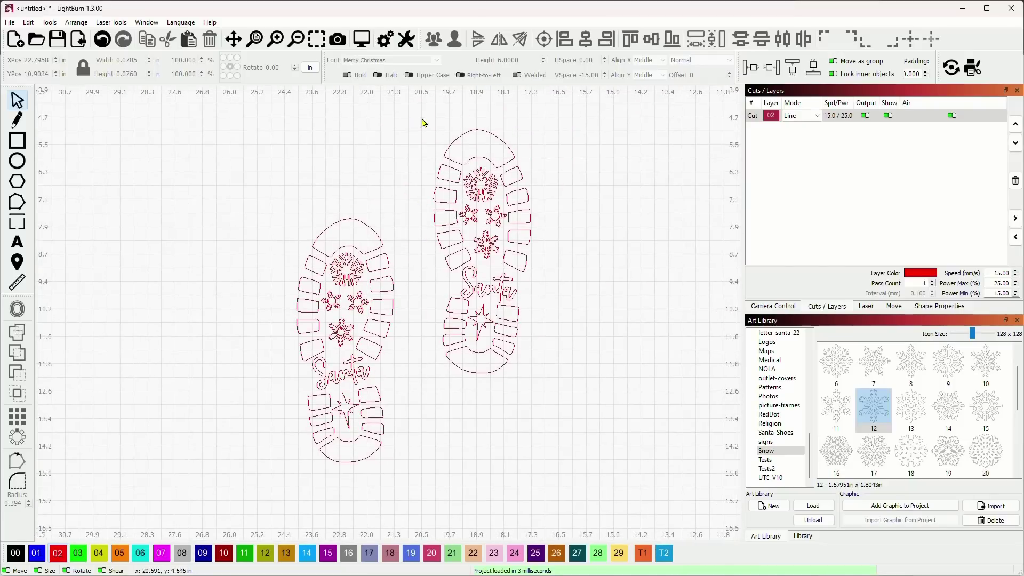
pyautogui.moveTo(416, 114); pyautogui.dragTo(583, 418)
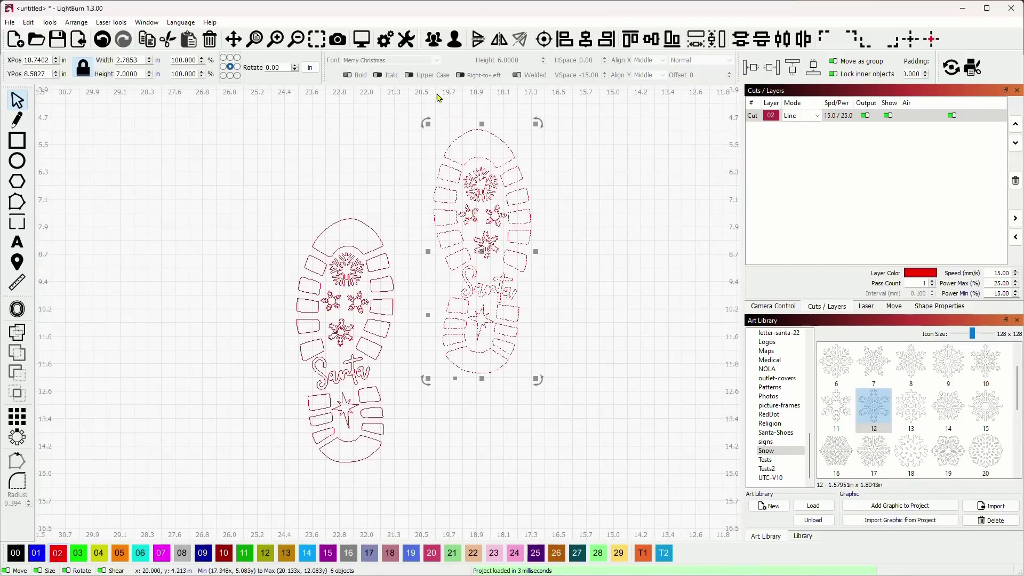
pyautogui.moveTo(249, 199); pyautogui.dragTo(419, 479)
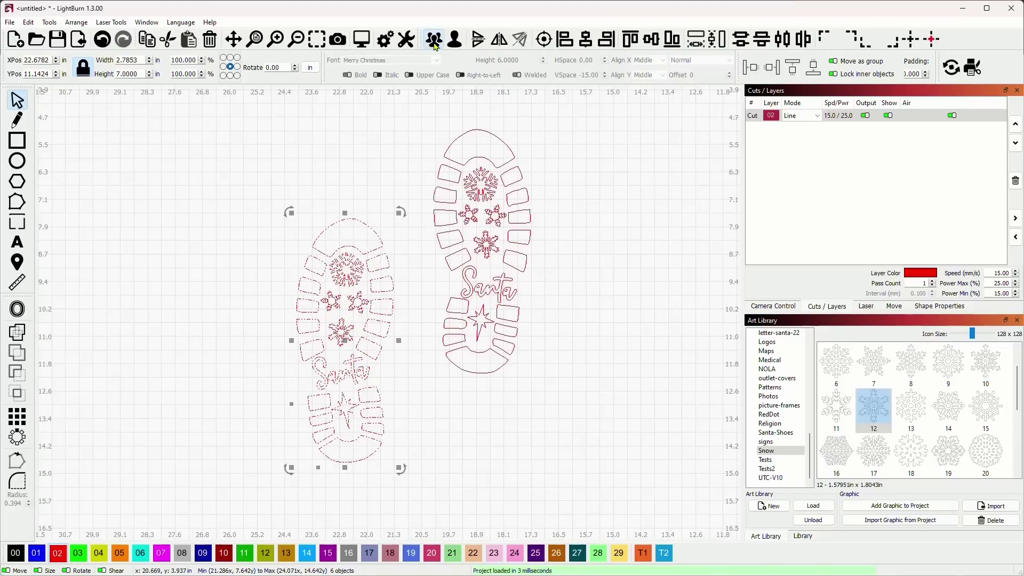
pyautogui.click(593, 290)
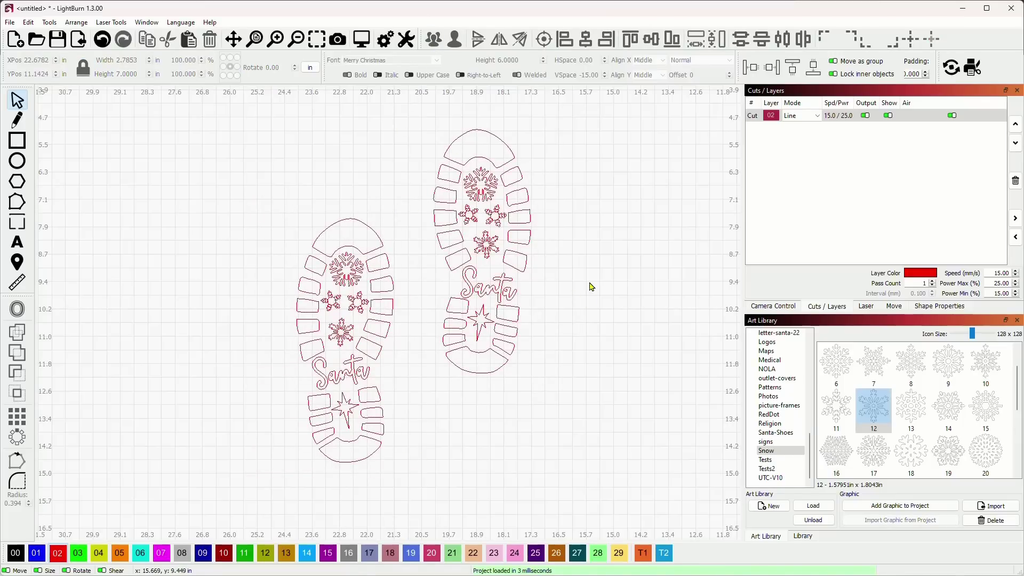
pyautogui.scroll(-4, 576, 266)
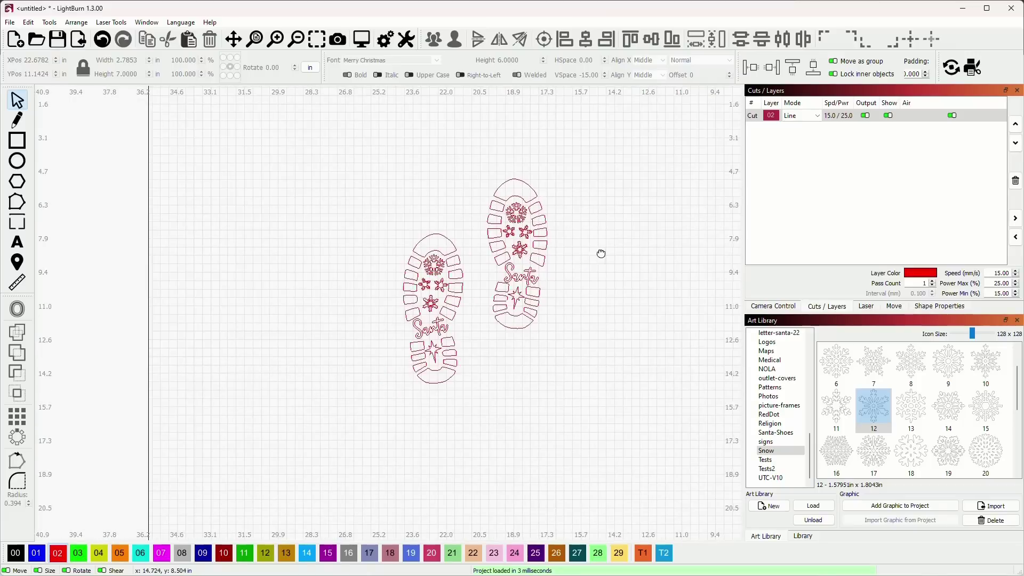
pyautogui.moveTo(593, 254); pyautogui.dragTo(522, 258)
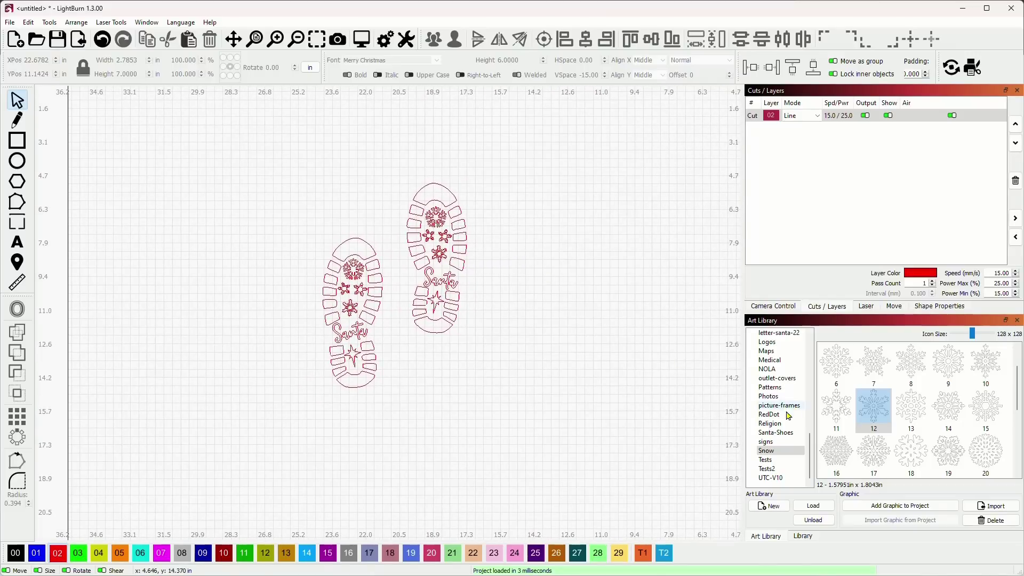
# Show the Santa-Shoes collection, try its 12" Framed design on the canvas, then delete it
pyautogui.click(778, 433)
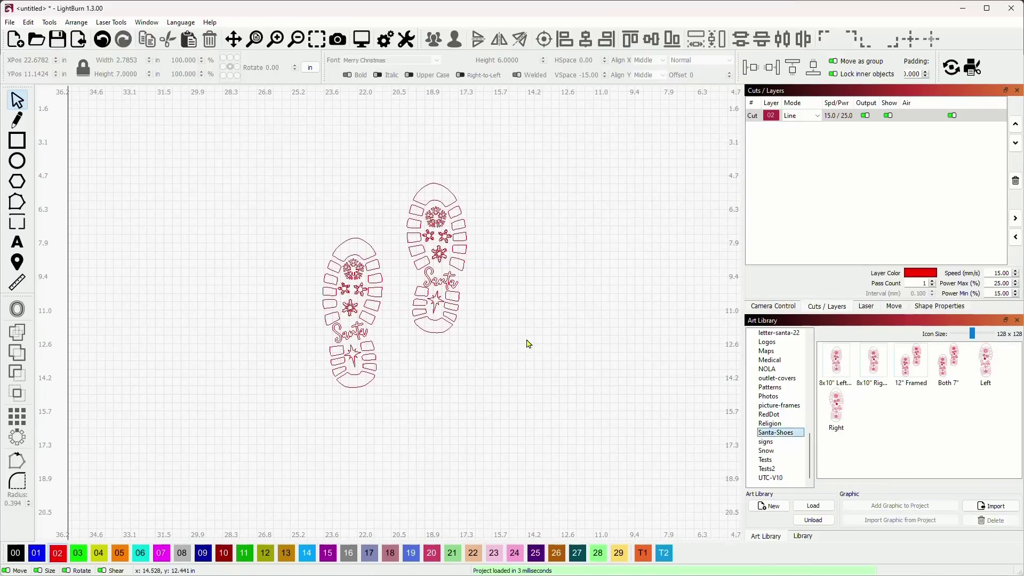
pyautogui.moveTo(530, 342); pyautogui.dragTo(359, 332)
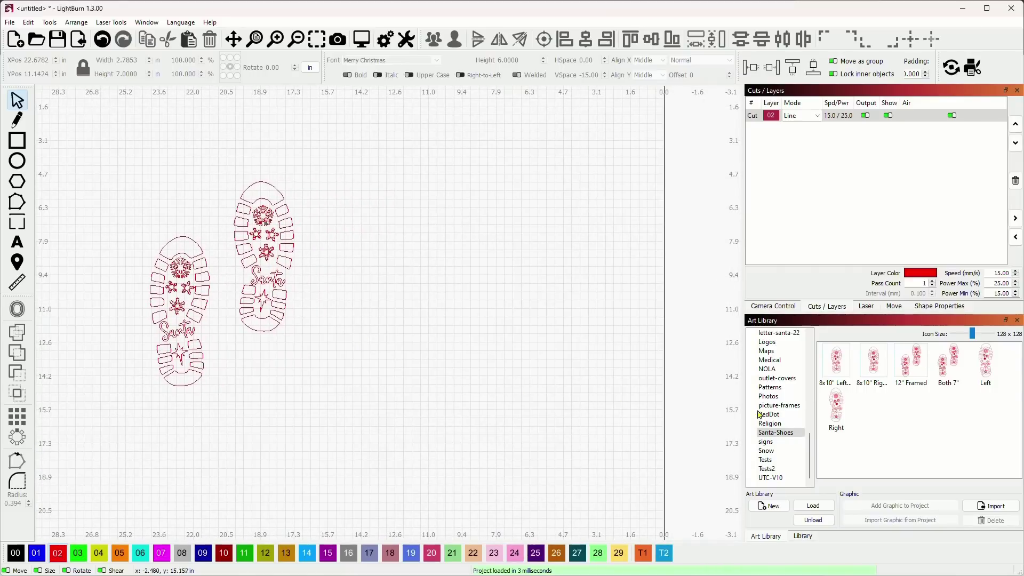
pyautogui.moveTo(909, 361)
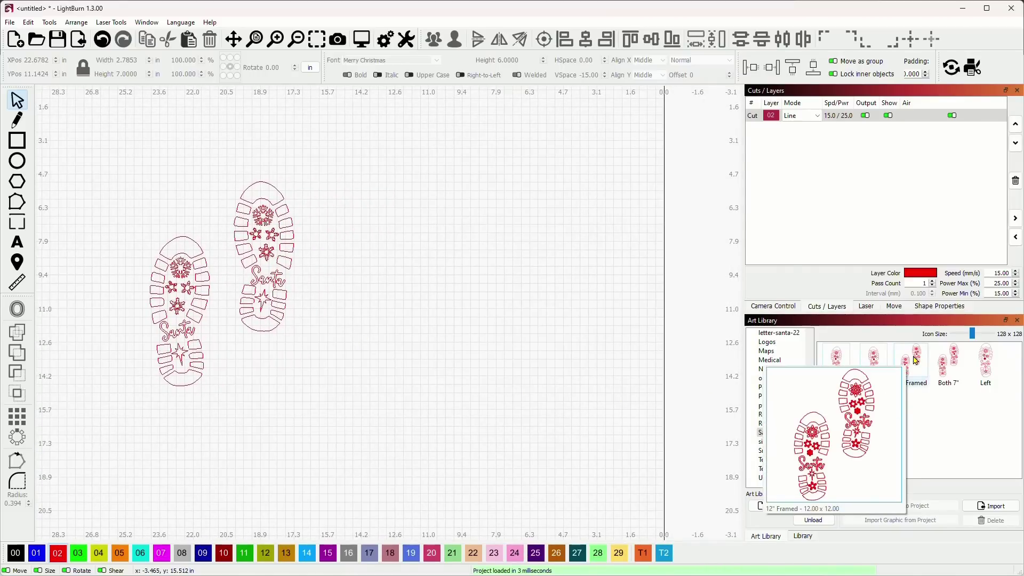
pyautogui.moveTo(915, 361); pyautogui.dragTo(498, 286)
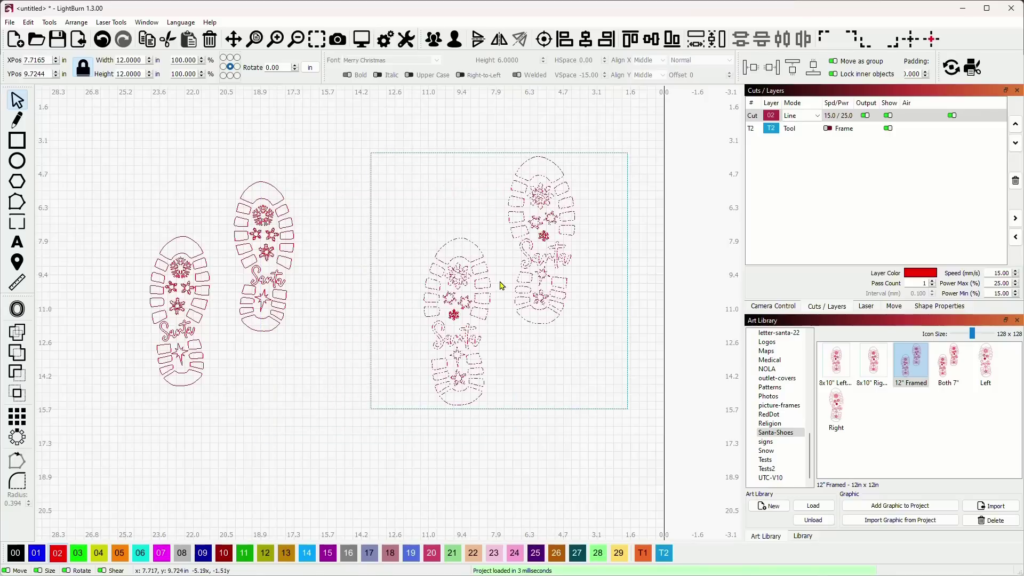
pyautogui.click(326, 372)
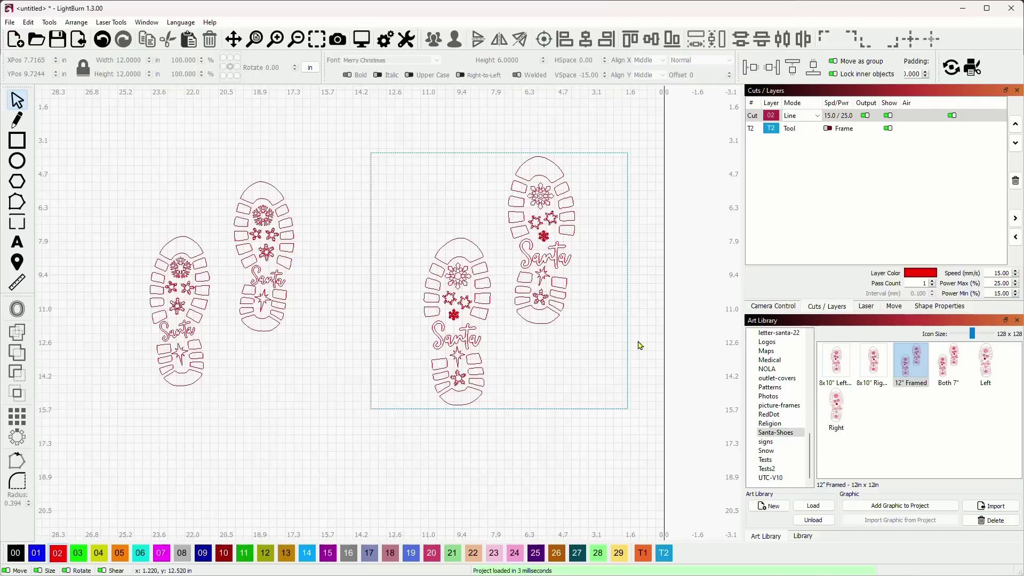
pyautogui.click(485, 266)
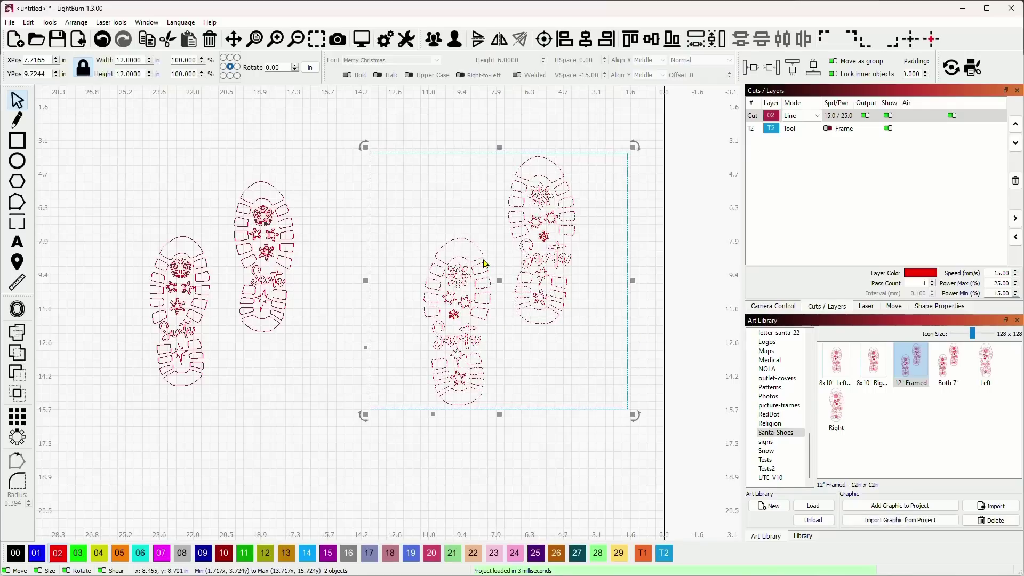
pyautogui.press('Delete')
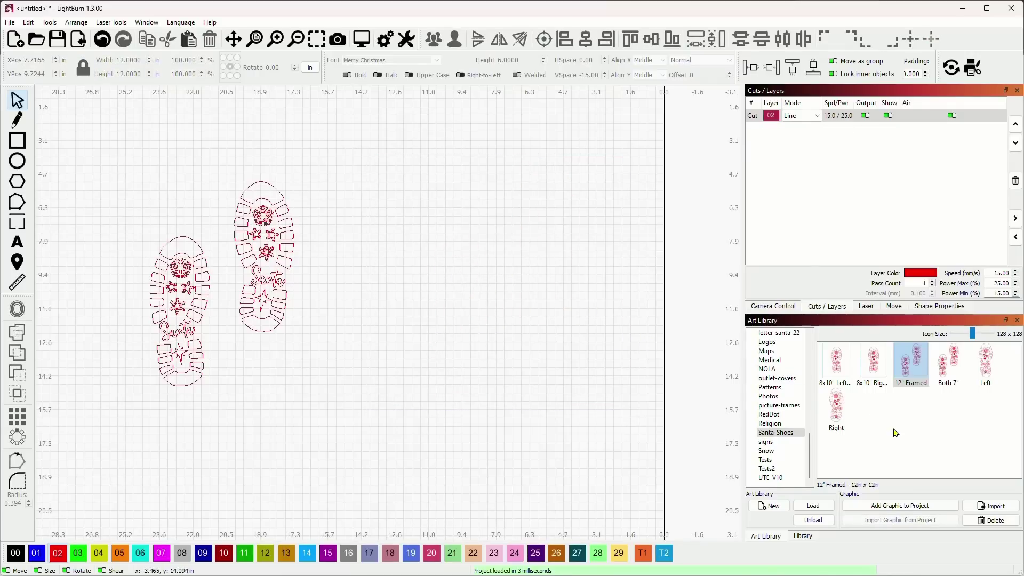
pyautogui.doubleClick(948, 365)
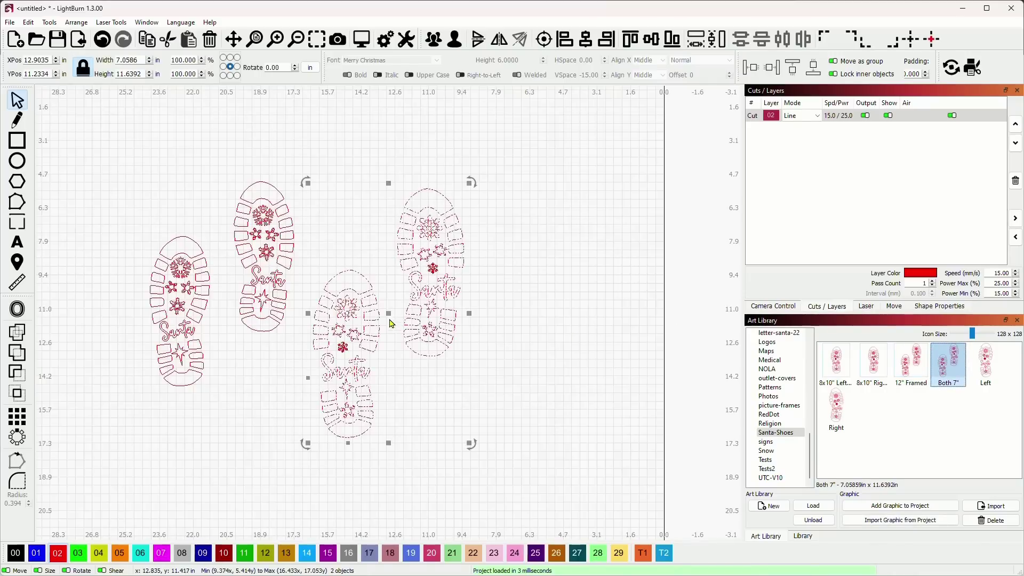
pyautogui.moveTo(391, 314); pyautogui.dragTo(509, 273)
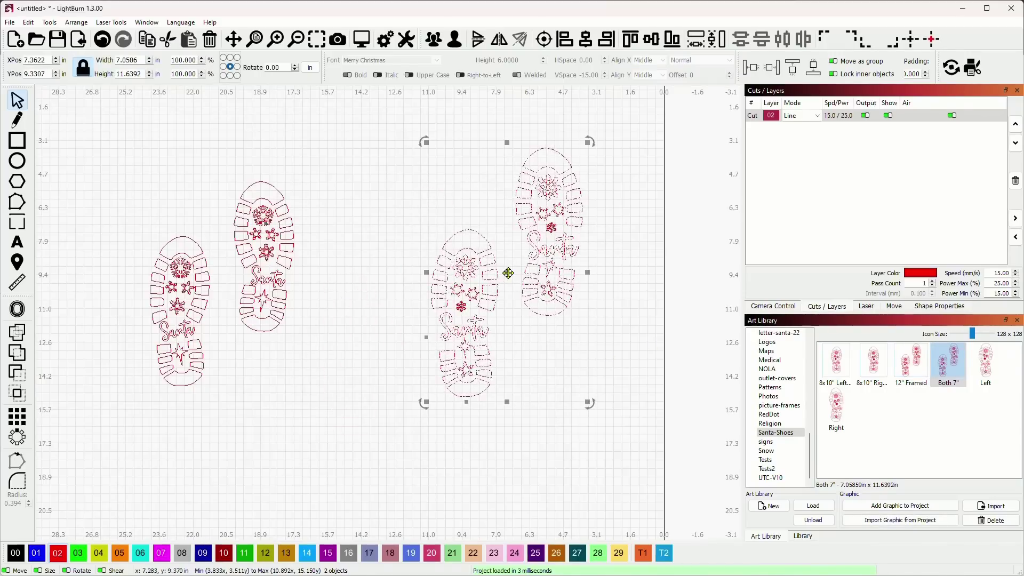
pyautogui.press('Delete')
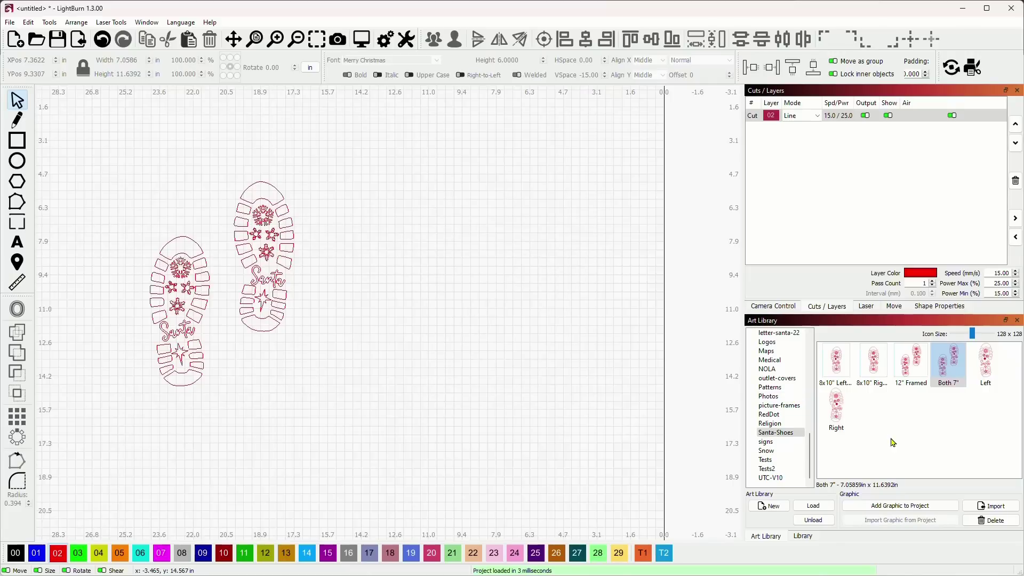
pyautogui.doubleClick(835, 362)
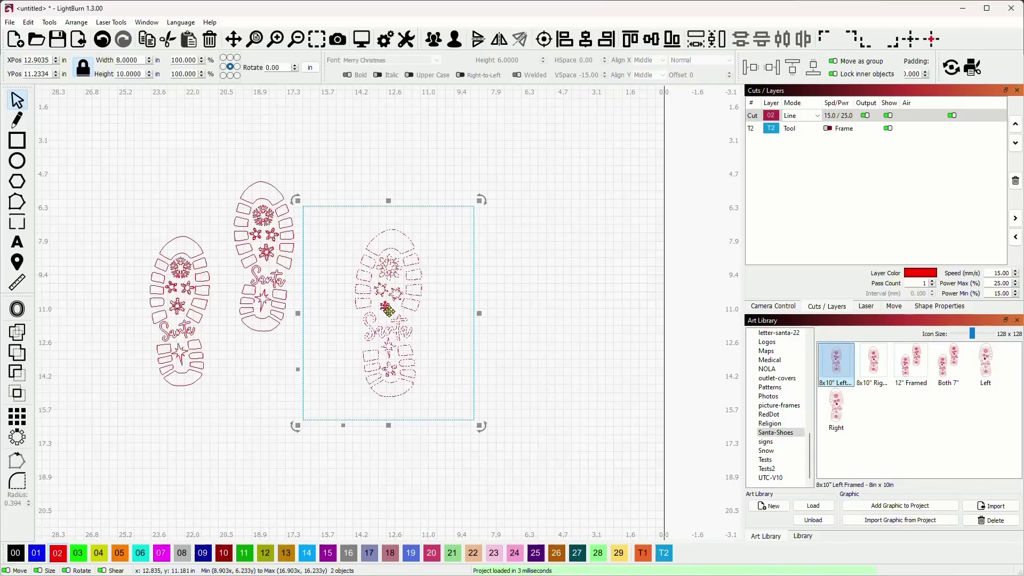
pyautogui.moveTo(388, 310); pyautogui.dragTo(509, 263)
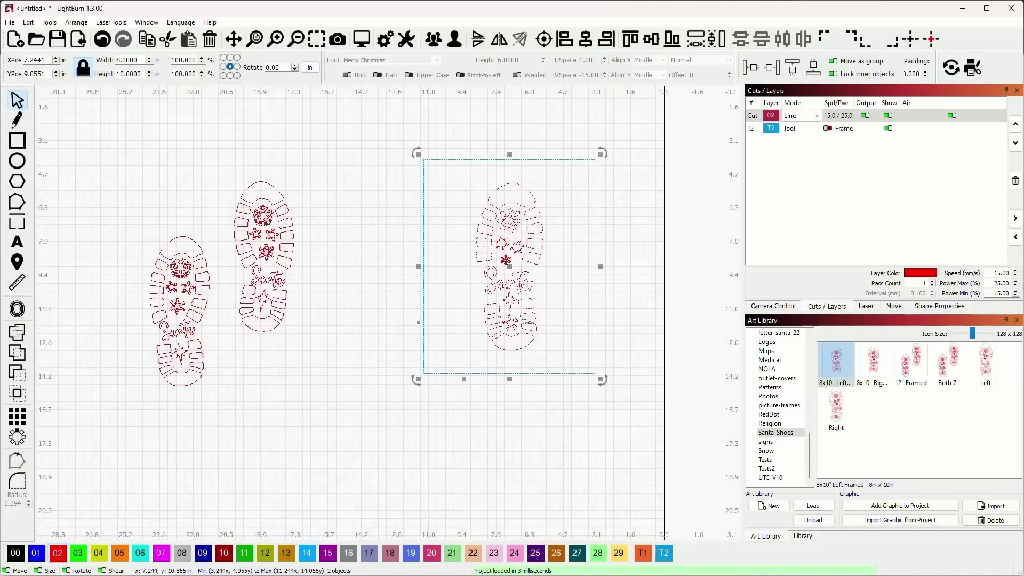
pyautogui.press('Delete')
pyautogui.doubleClick(873, 365)
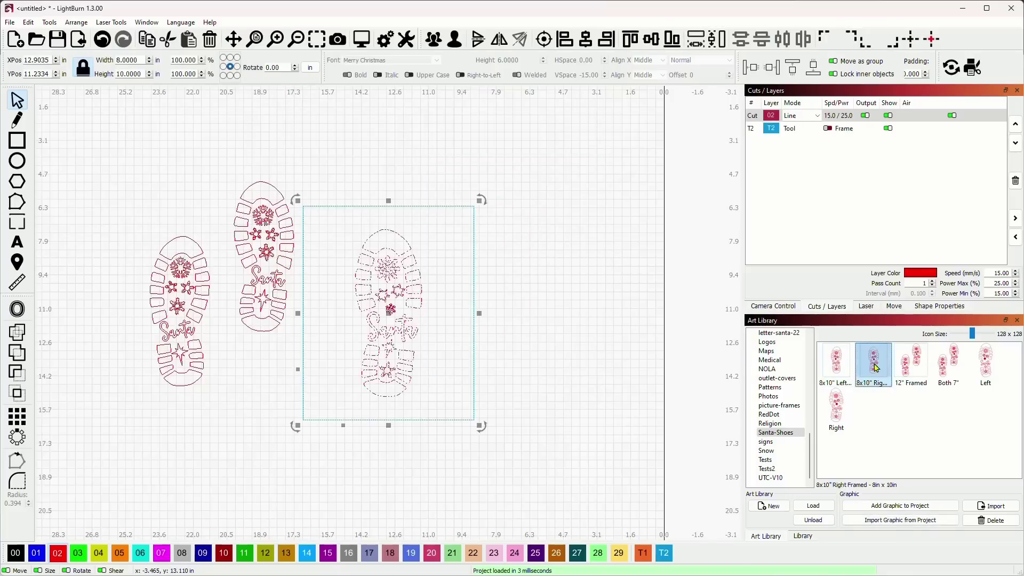
pyautogui.moveTo(414, 311); pyautogui.dragTo(478, 290)
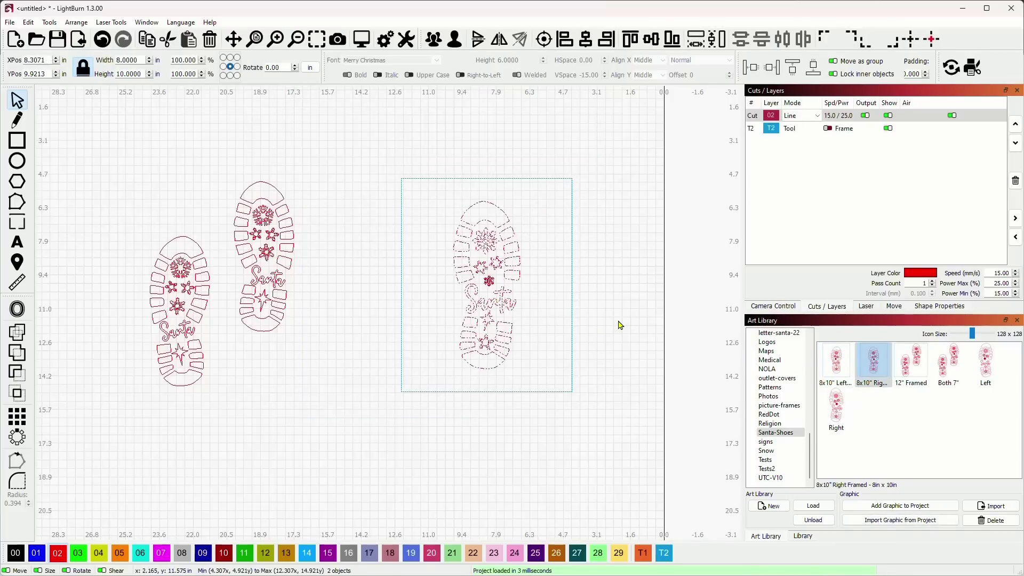
pyautogui.click(620, 324)
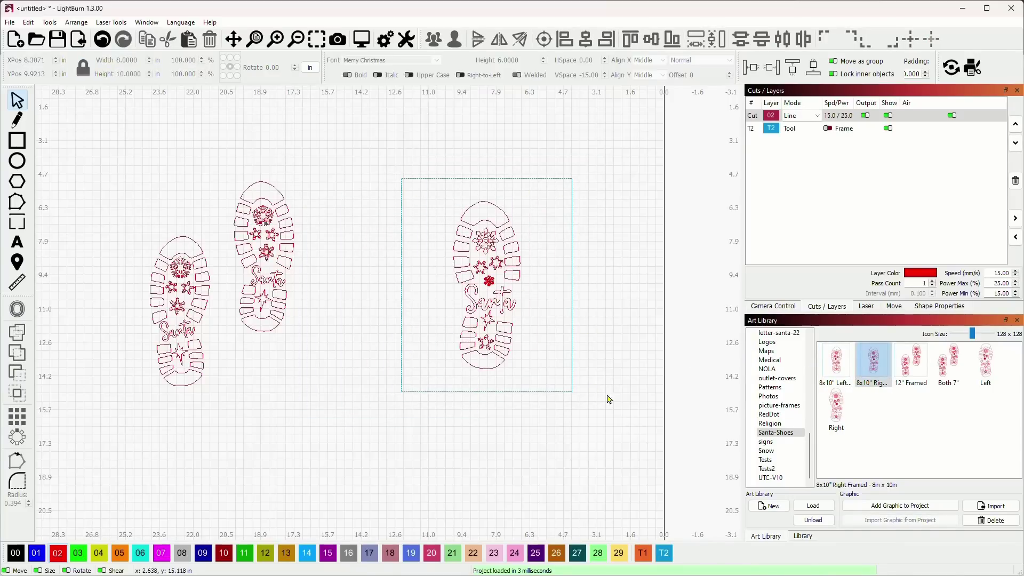
pyautogui.moveTo(611, 409); pyautogui.dragTo(432, 237)
pyautogui.press('Delete')
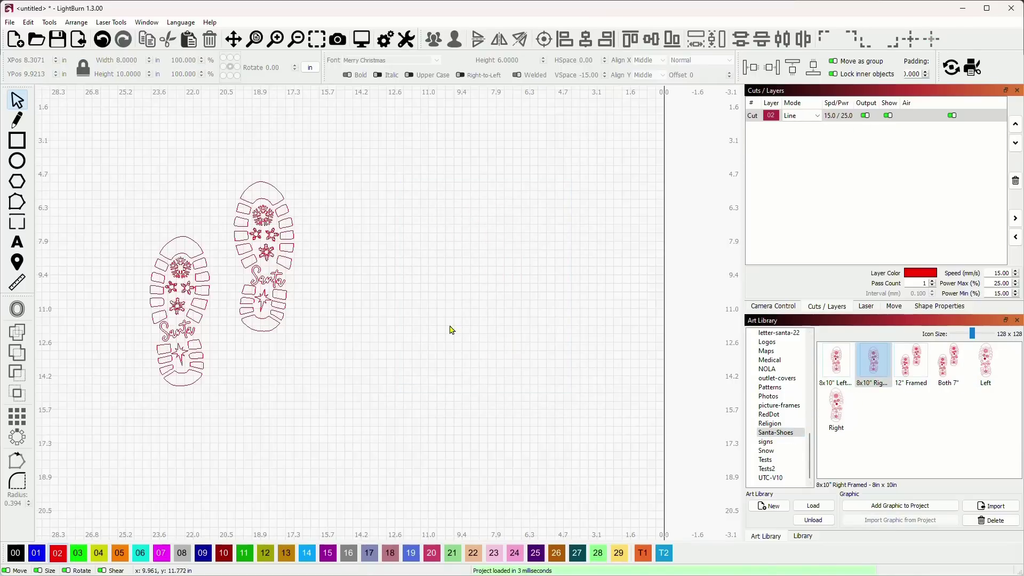
pyautogui.moveTo(399, 306); pyautogui.dragTo(586, 287)
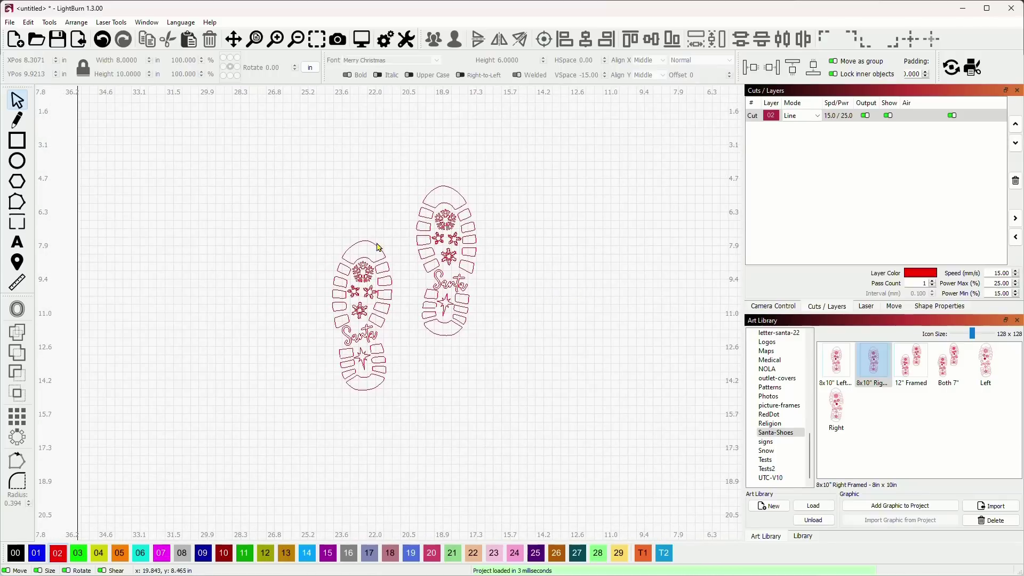
# Draw a square on the T2 Tool layer and set its width to 12 in
pyautogui.hotkey('ctrl', 'r')
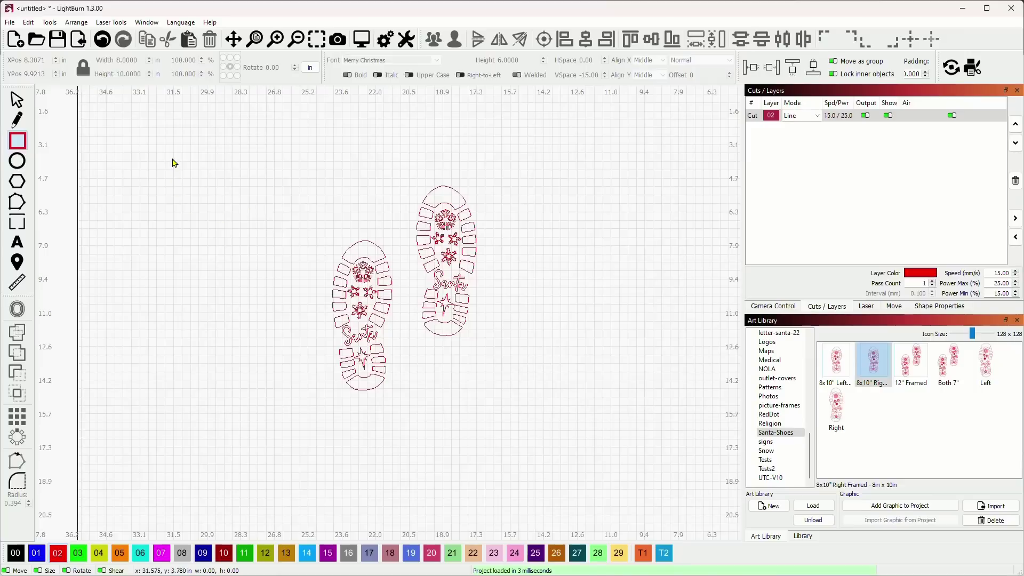
pyautogui.moveTo(192, 182); pyautogui.dragTo(258, 259)
pyautogui.press('Escape')
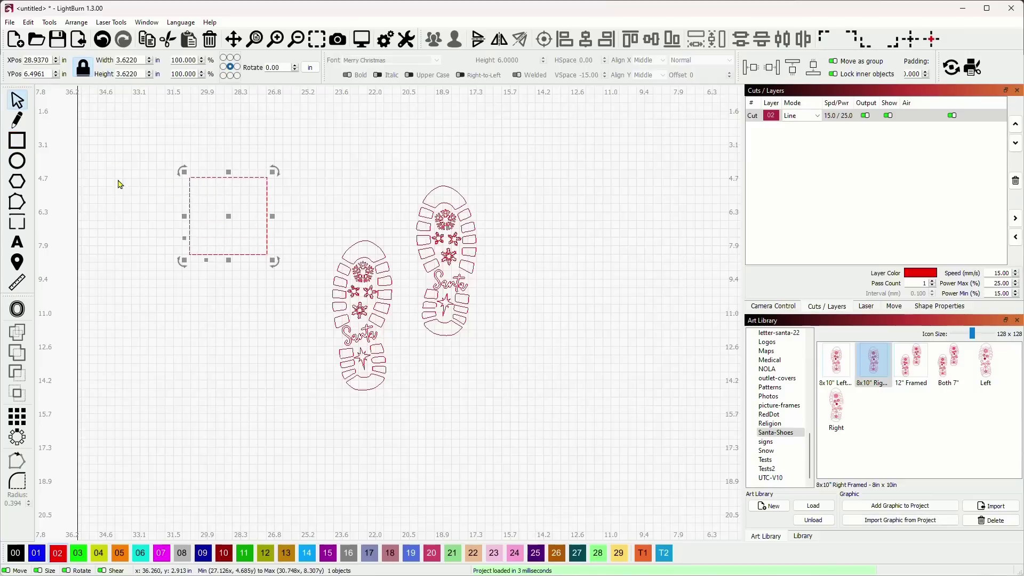
pyautogui.click(663, 554)
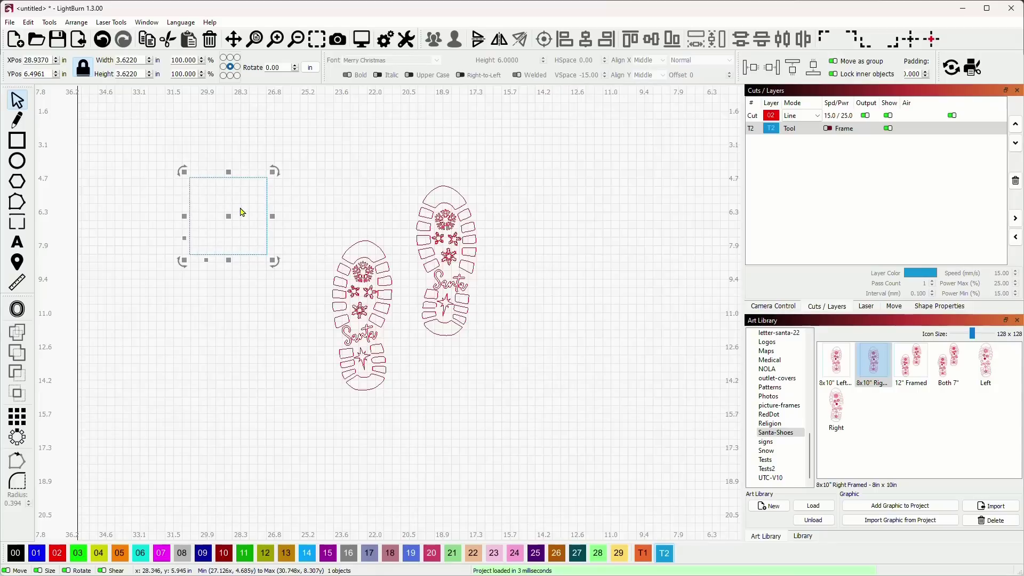
pyautogui.doubleClick(138, 60)
pyautogui.write('12')
pyautogui.press('Return')
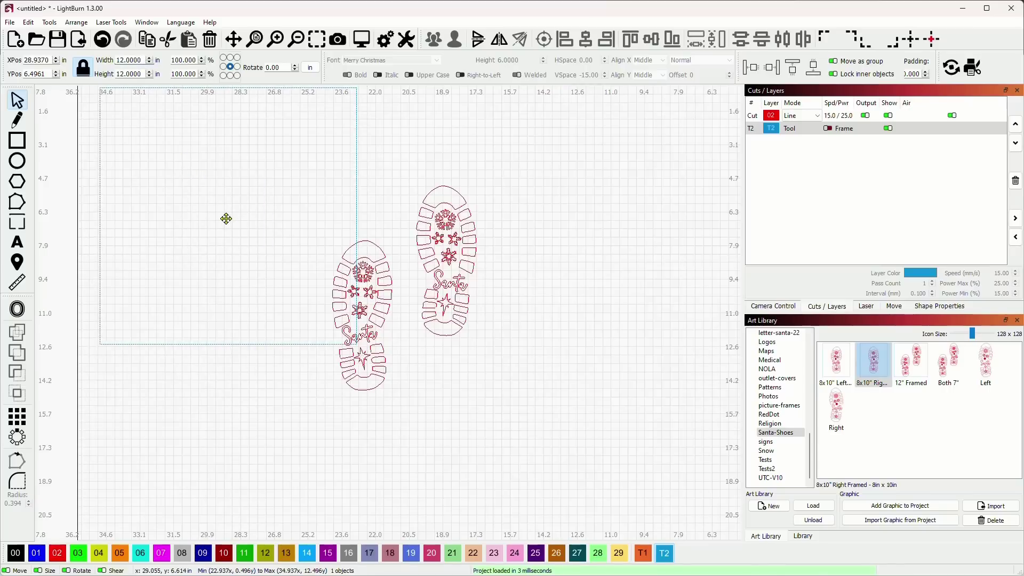
# Move the 12×12 in square over the boot prints and select both prints
pyautogui.moveTo(229, 216); pyautogui.dragTo(389, 299)
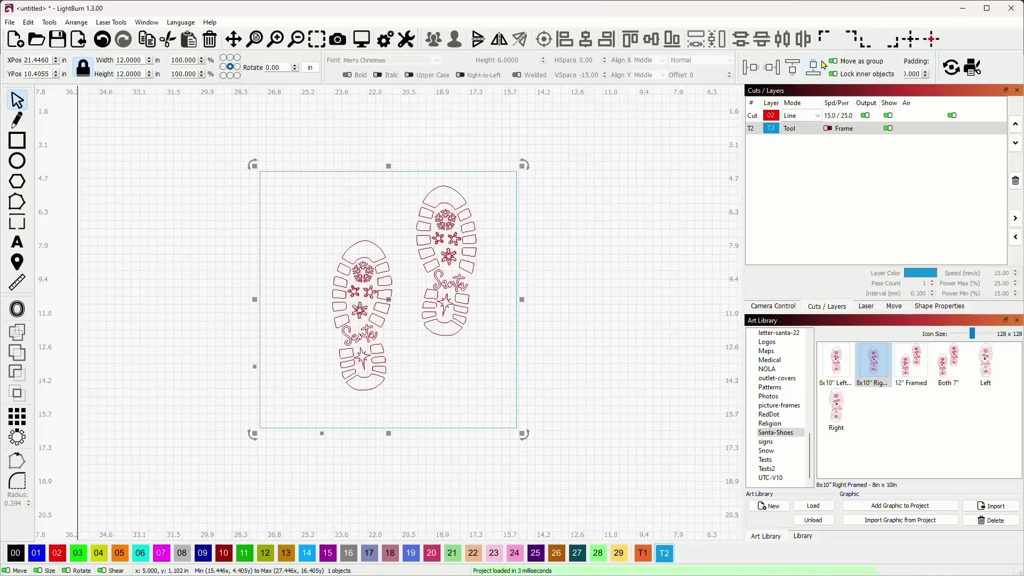
pyautogui.click(911, 41)
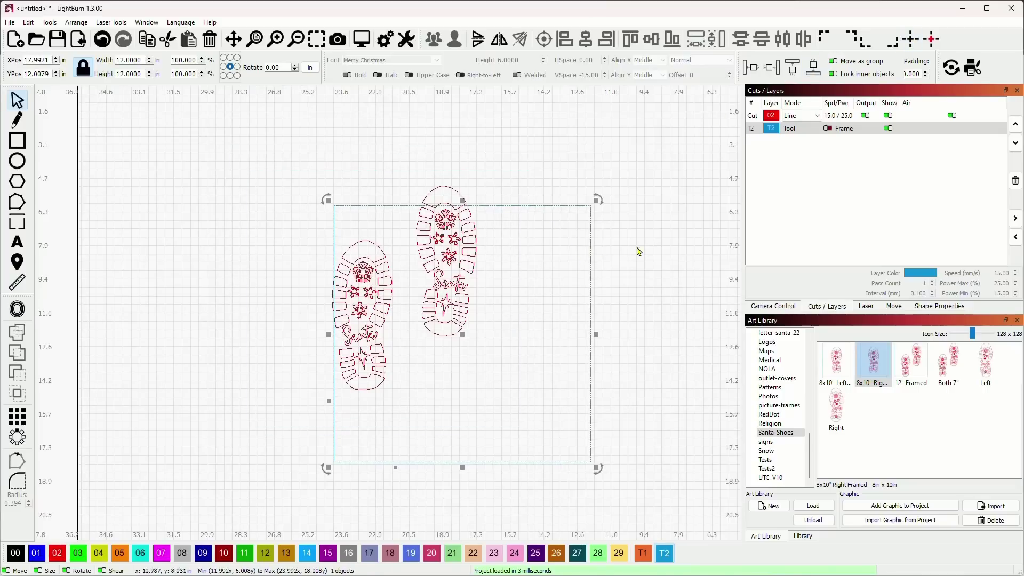
pyautogui.click(655, 240)
pyautogui.moveTo(458, 385); pyautogui.dragTo(407, 359)
pyautogui.click(650, 333)
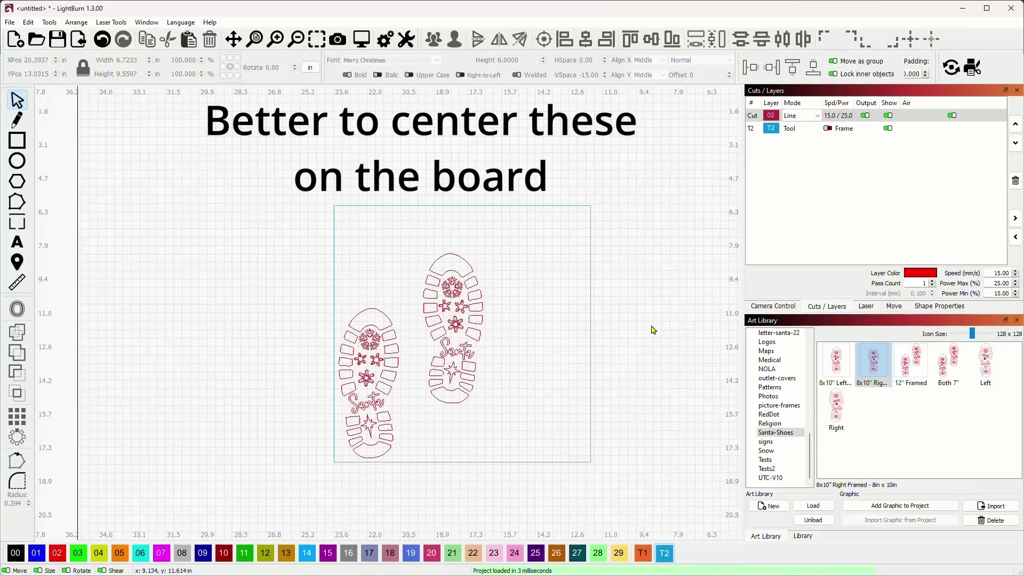
pyautogui.scroll(-2, 644, 297)
pyautogui.hscroll(2, 645, 296)
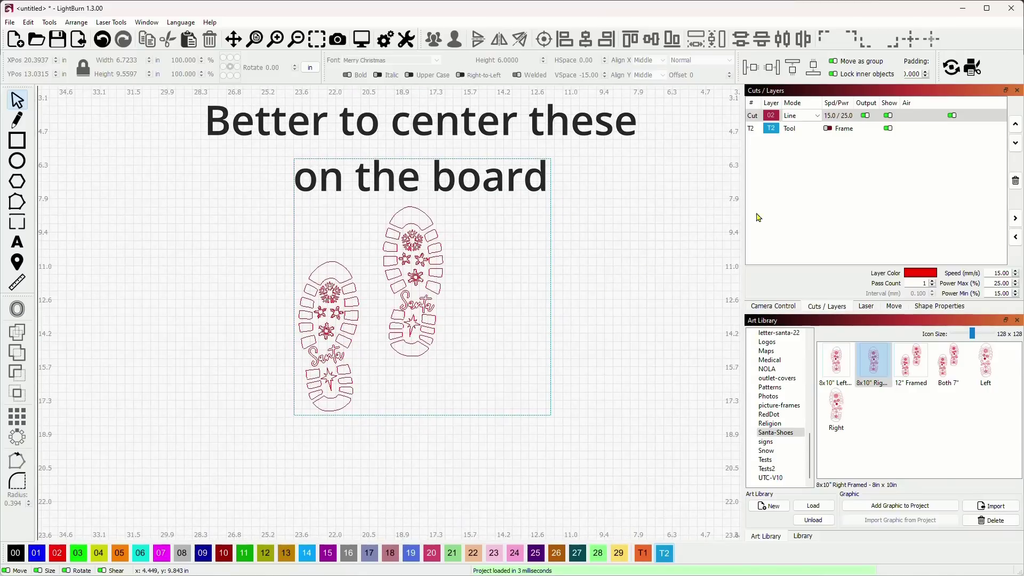
pyautogui.doubleClick(917, 115)
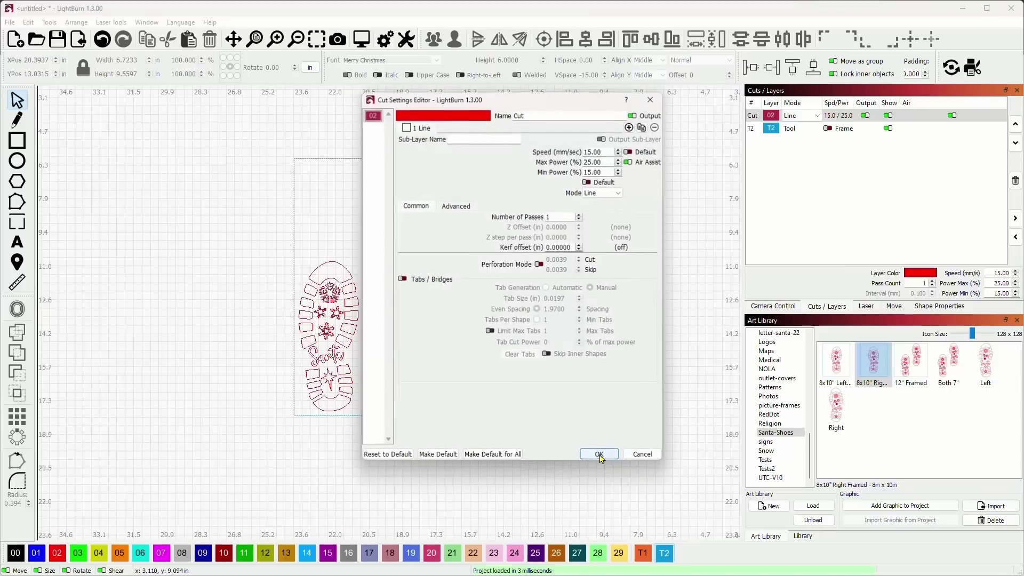